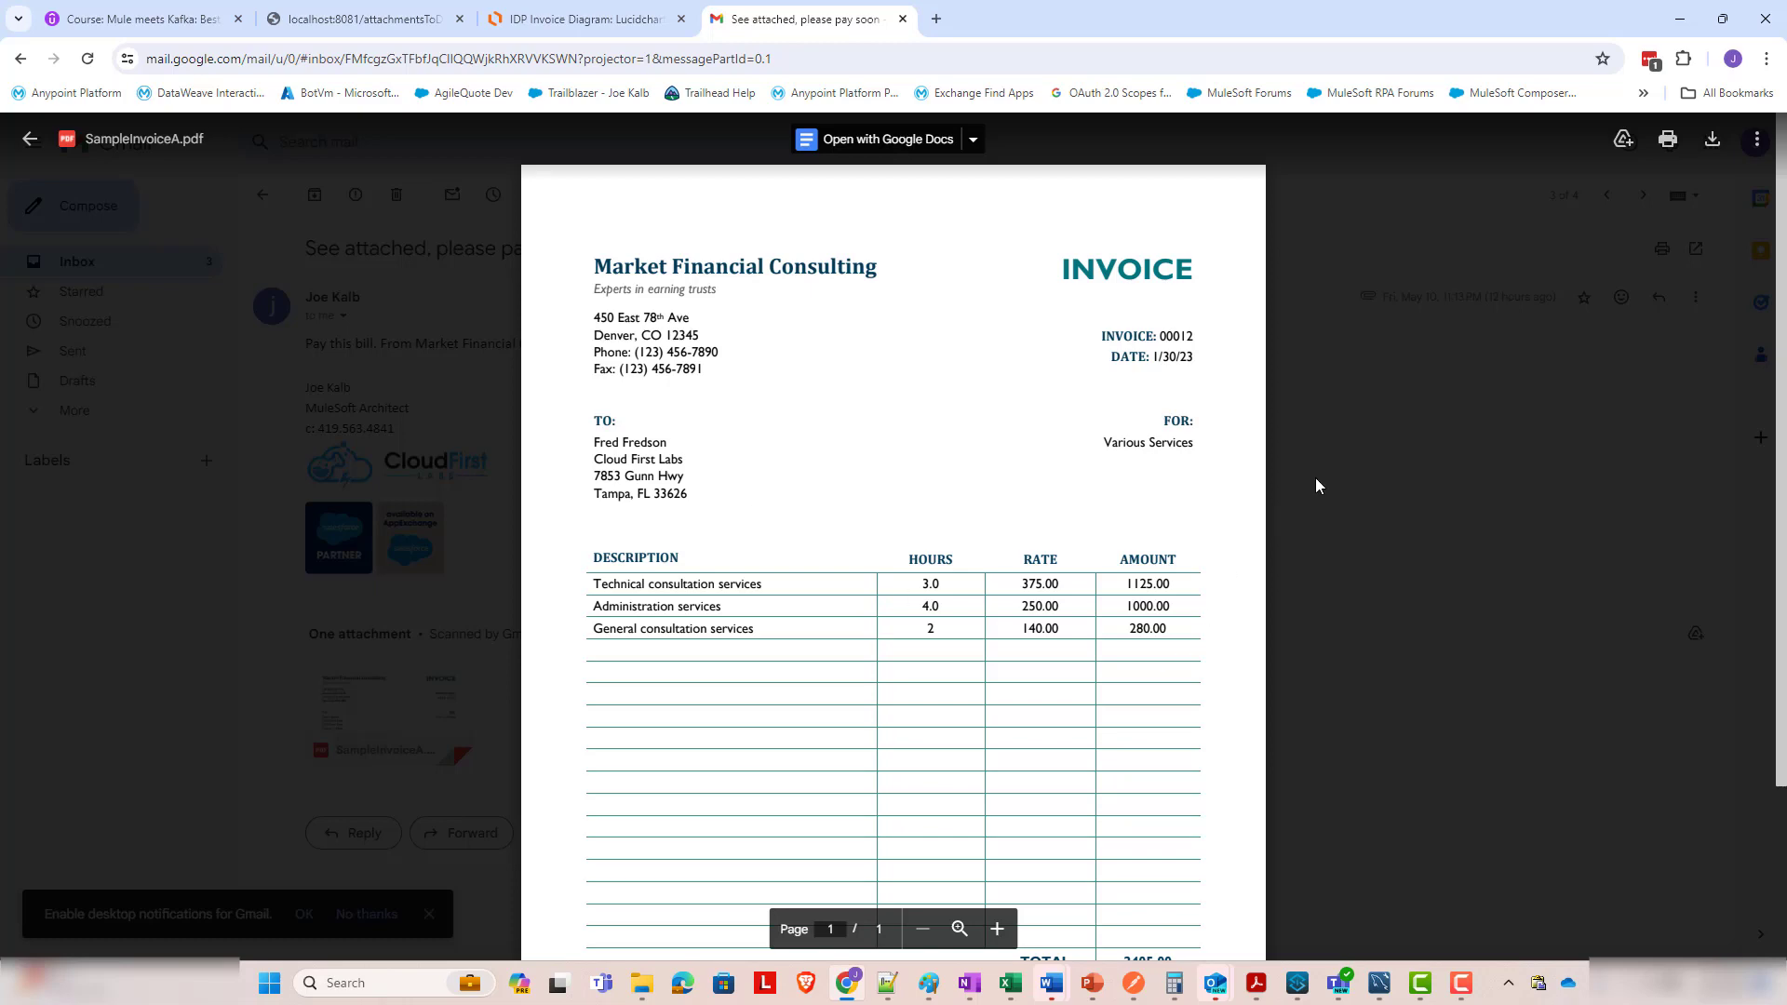
# Review the SampleInvoiceA.pdf attachment down to its total, close it and return to the Gmail inbox.
pyautogui.scroll(-2, 1091, 459)
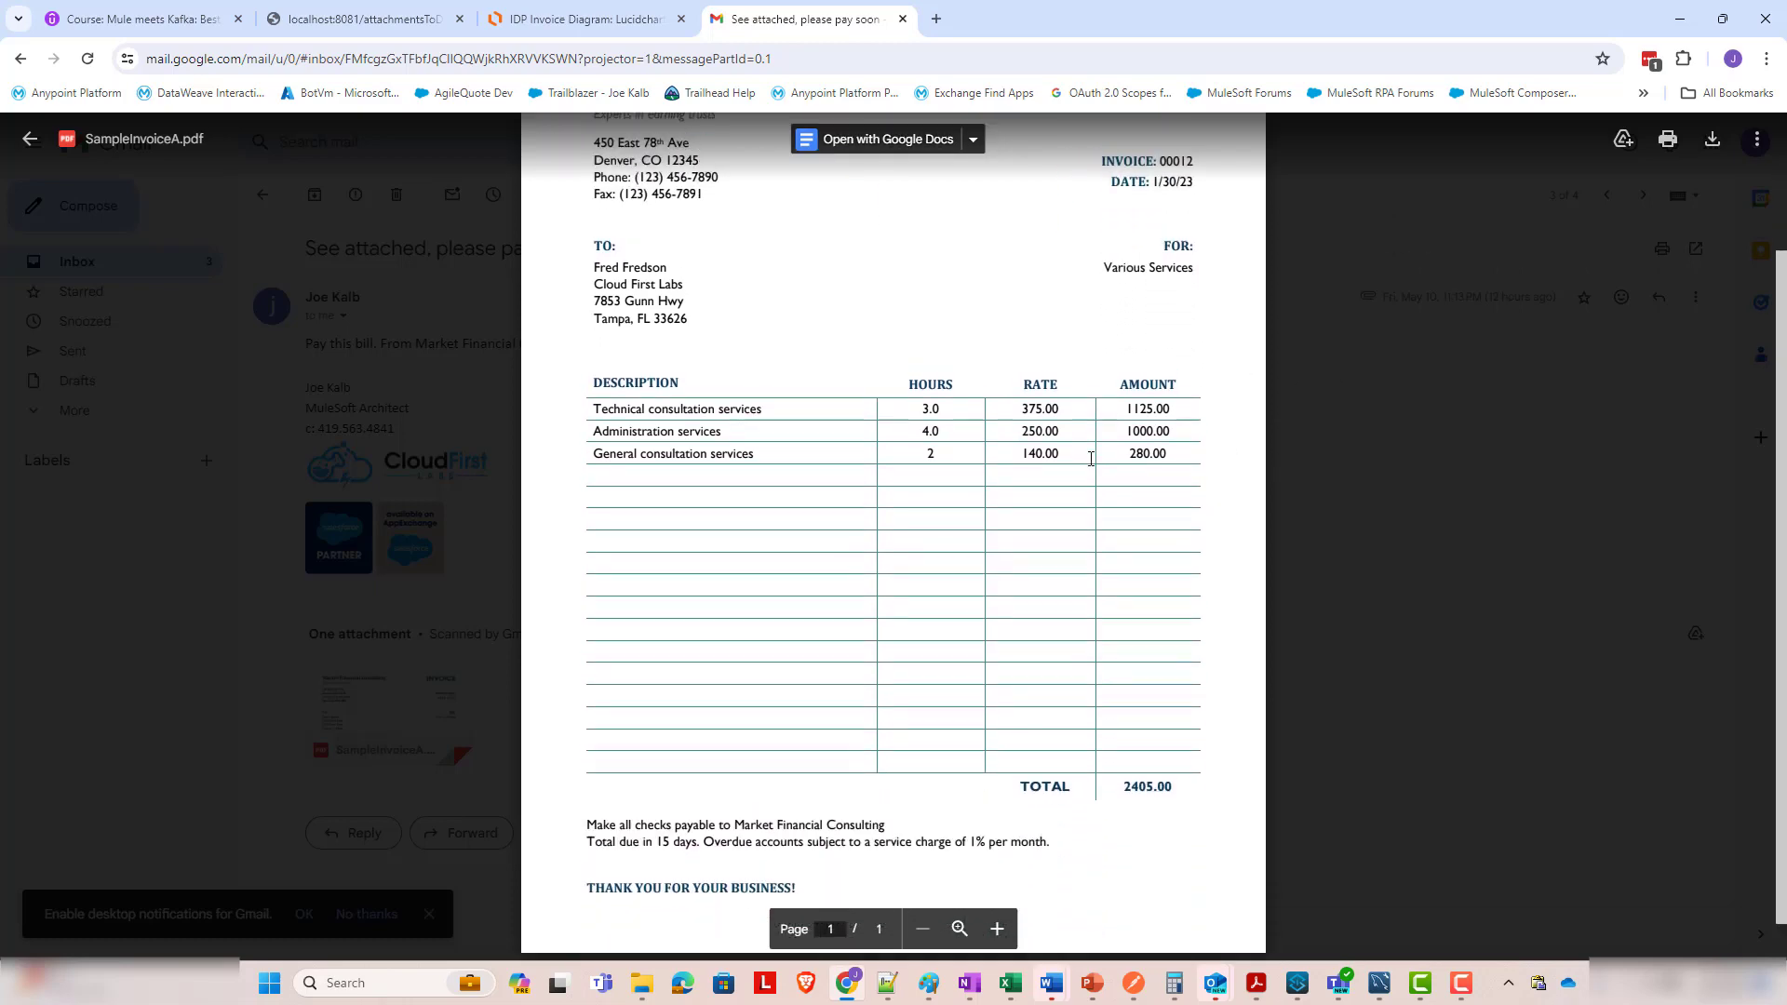
pyautogui.scroll(1, 1089, 456)
pyautogui.scroll(-1, 974, 590)
pyautogui.scroll(2, 1473, 557)
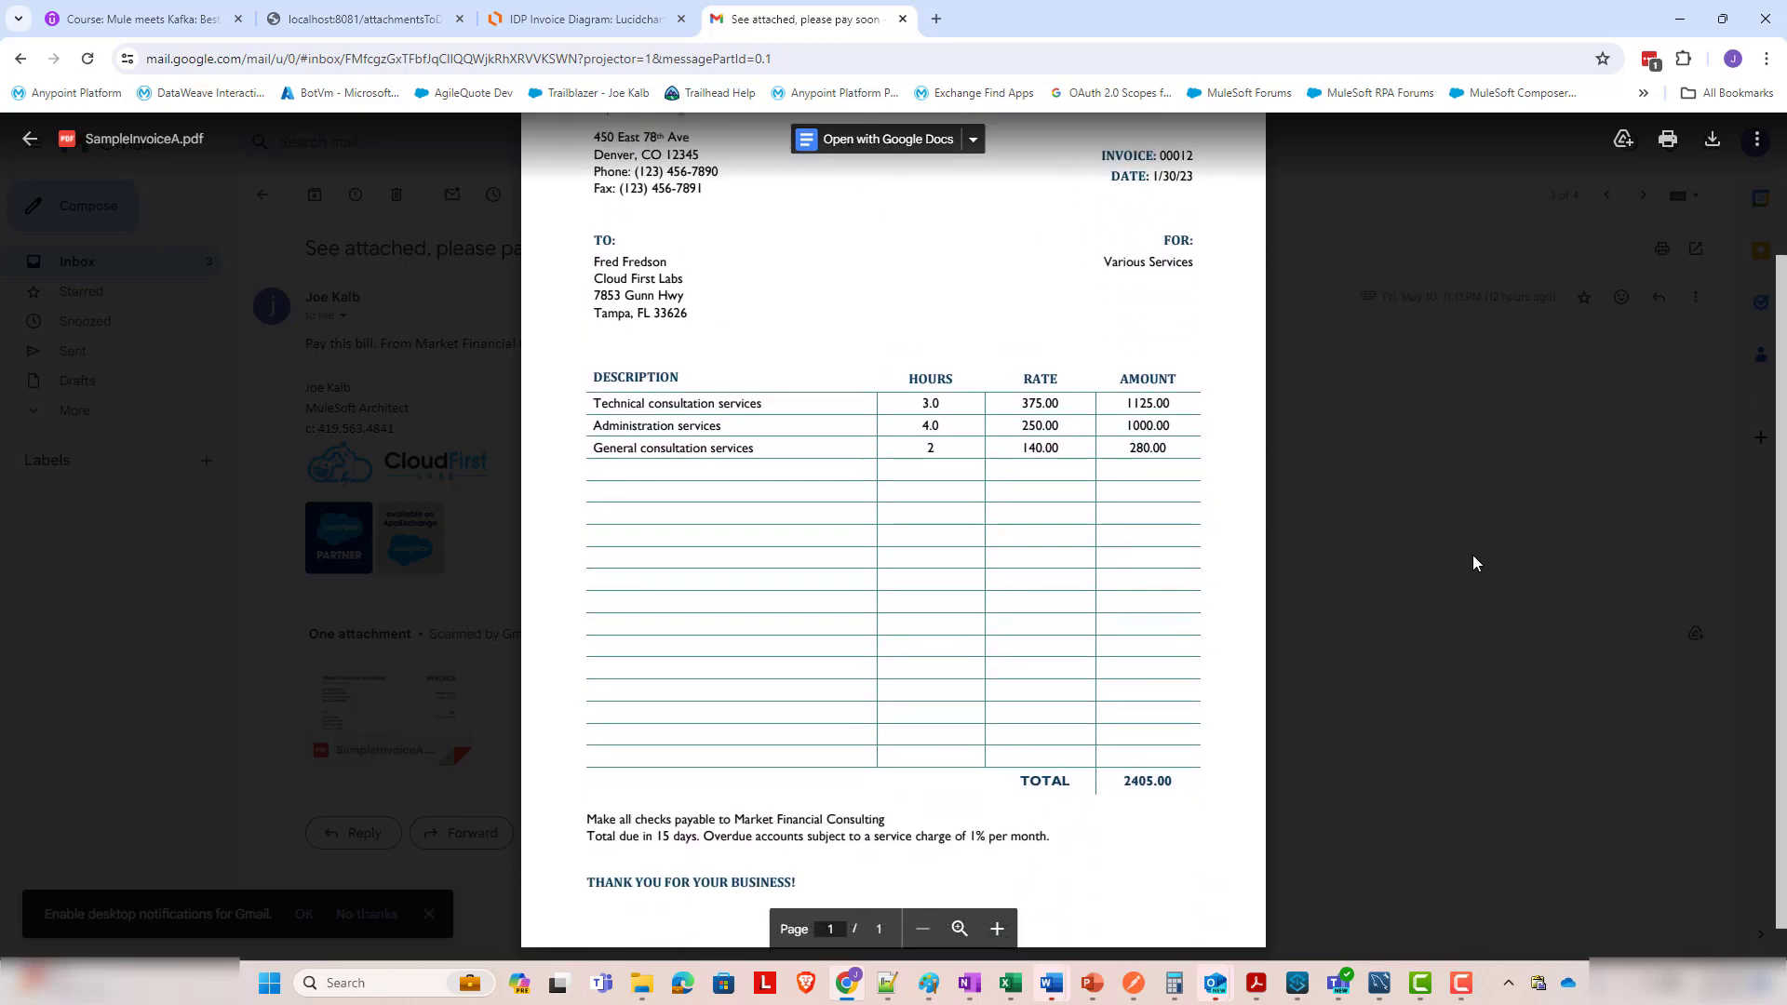
pyautogui.click(1458, 445)
pyautogui.click(114, 270)
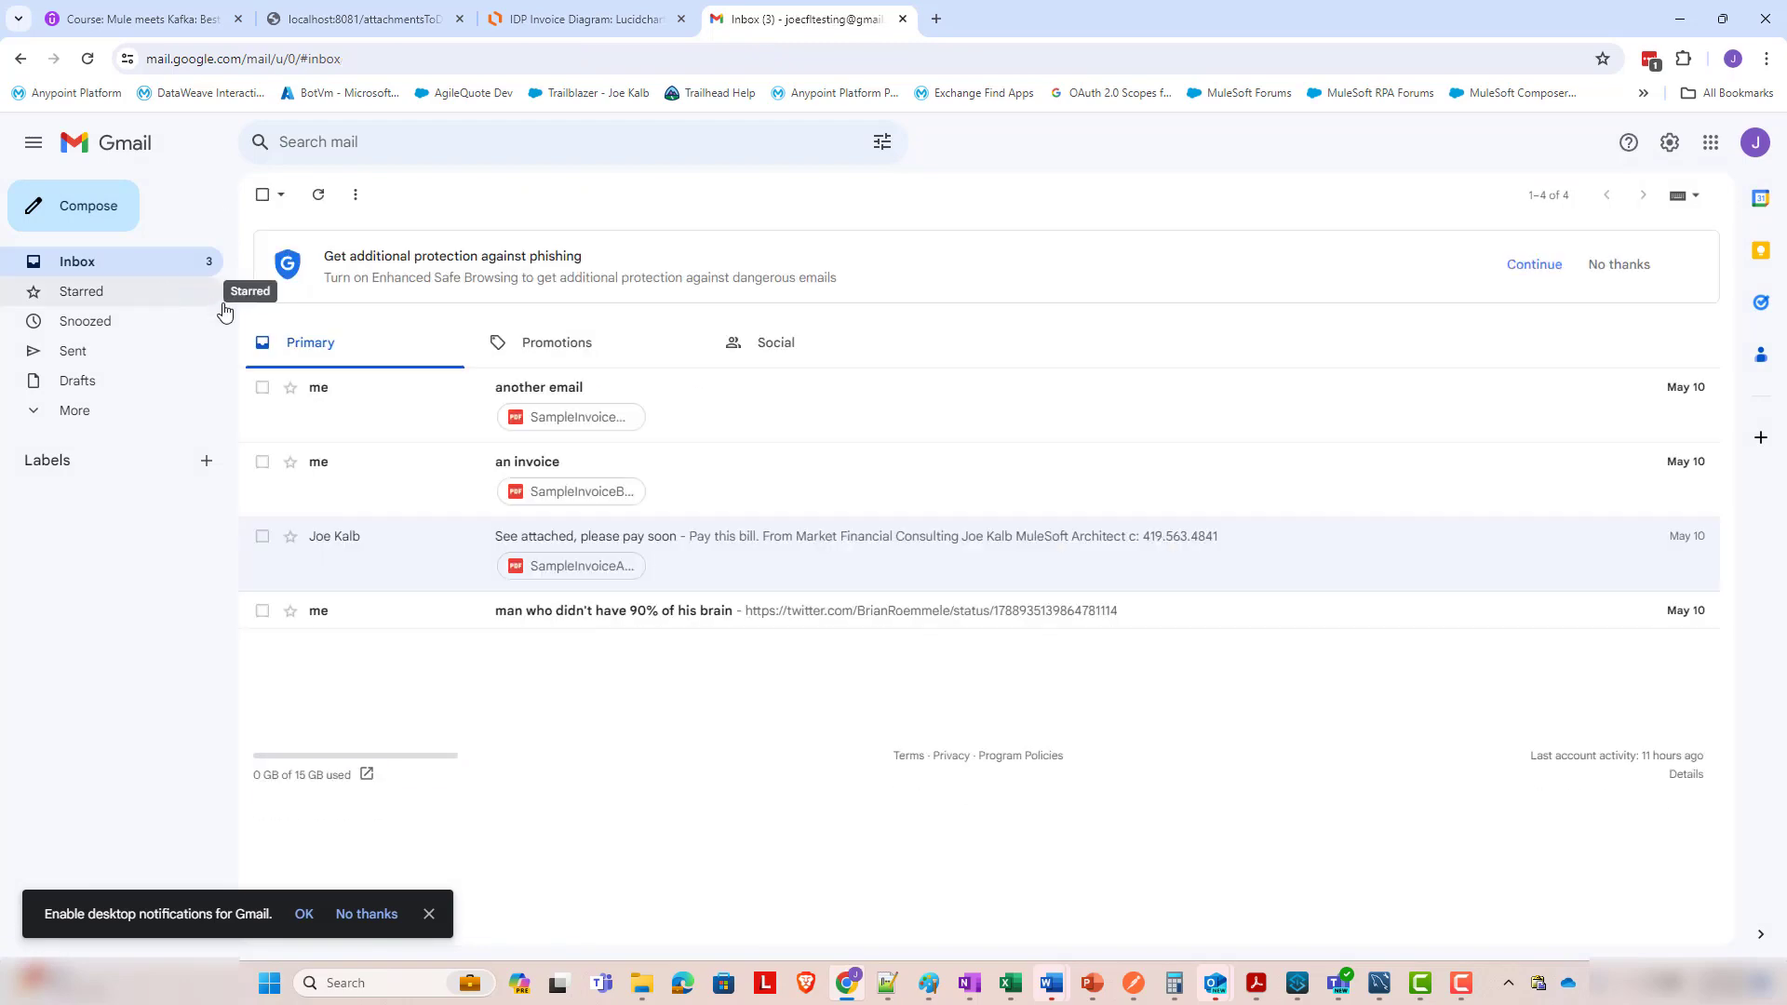
# Switch past the IDP Invoice Diagram to Anypoint Platform and open Intelligent Document Processing.
pyautogui.click(521, 20)
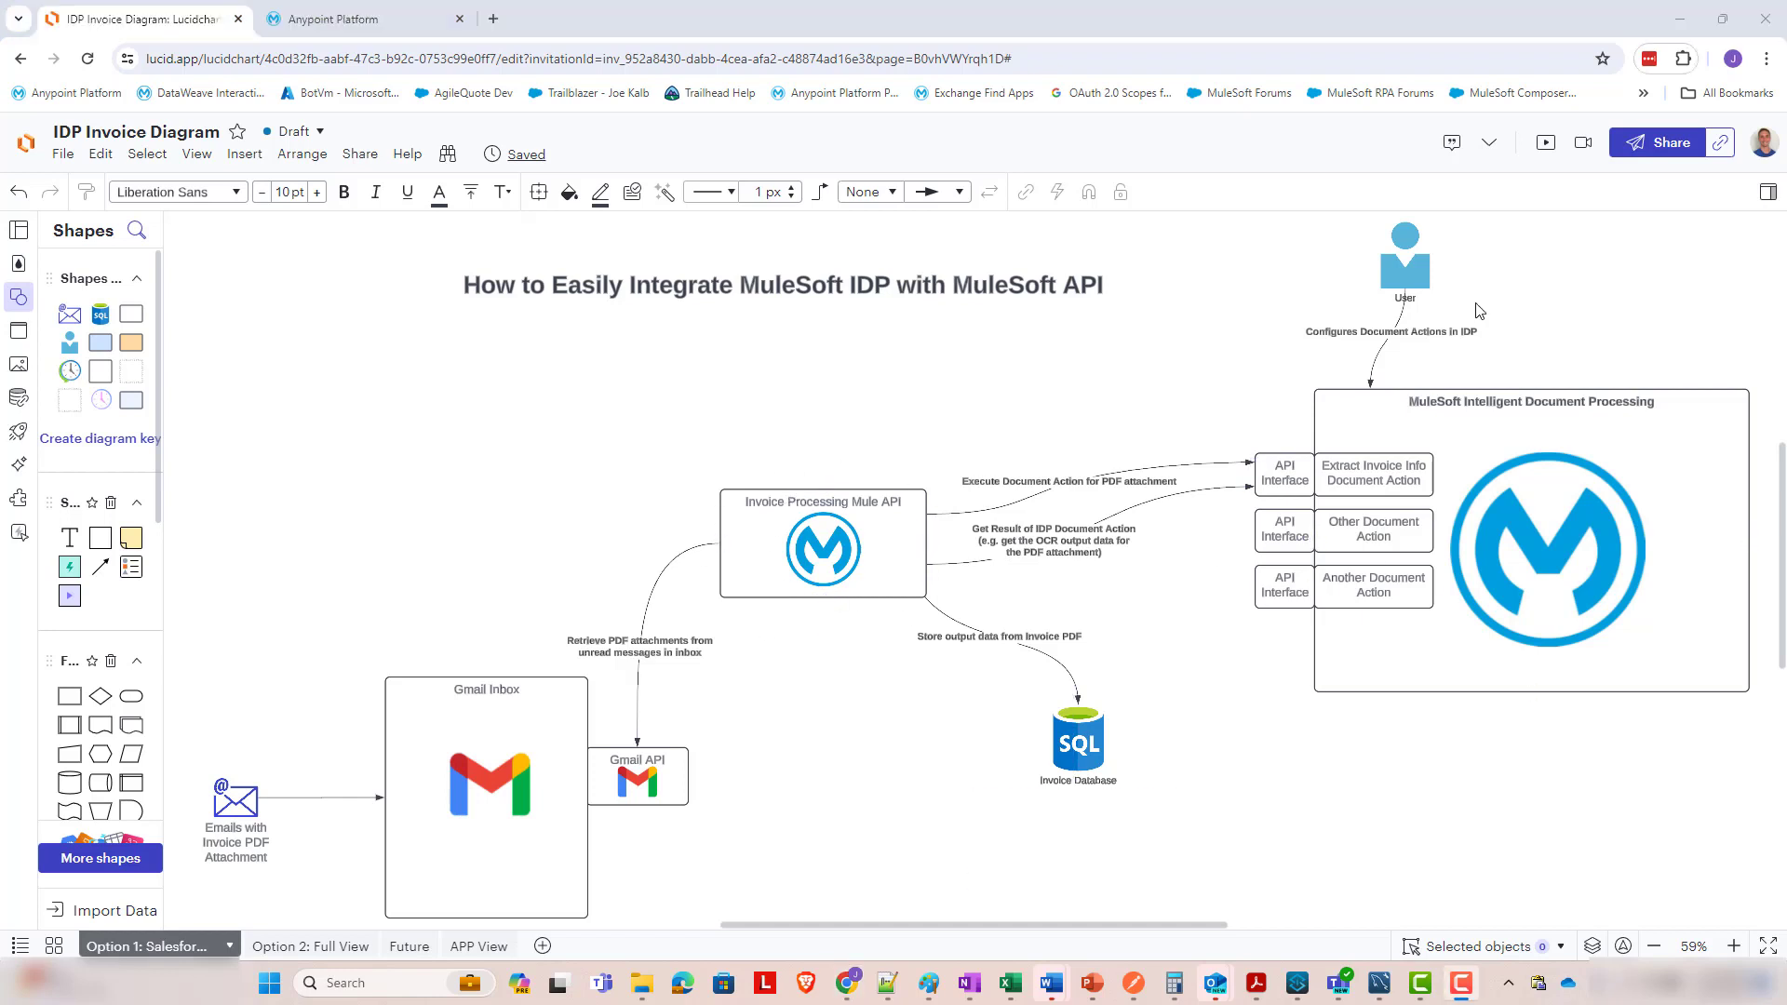
pyautogui.hotkey('alt', 'Tab')
pyautogui.click(332, 27)
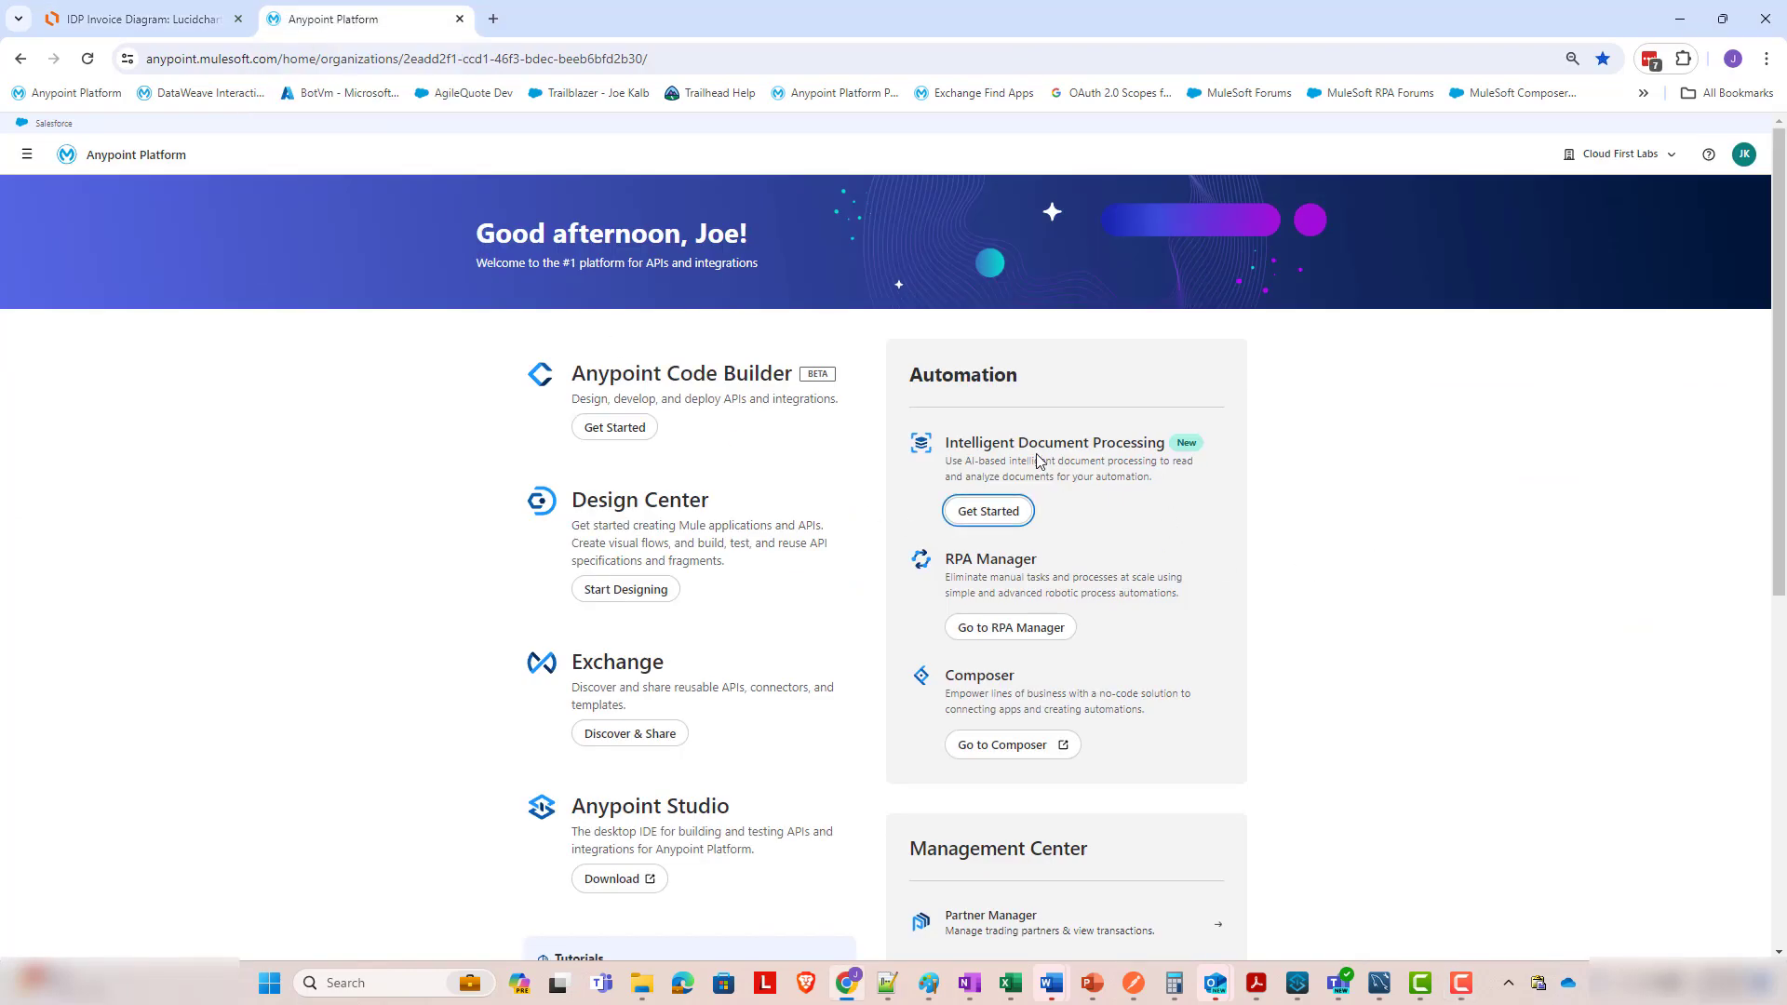
pyautogui.click(1008, 518)
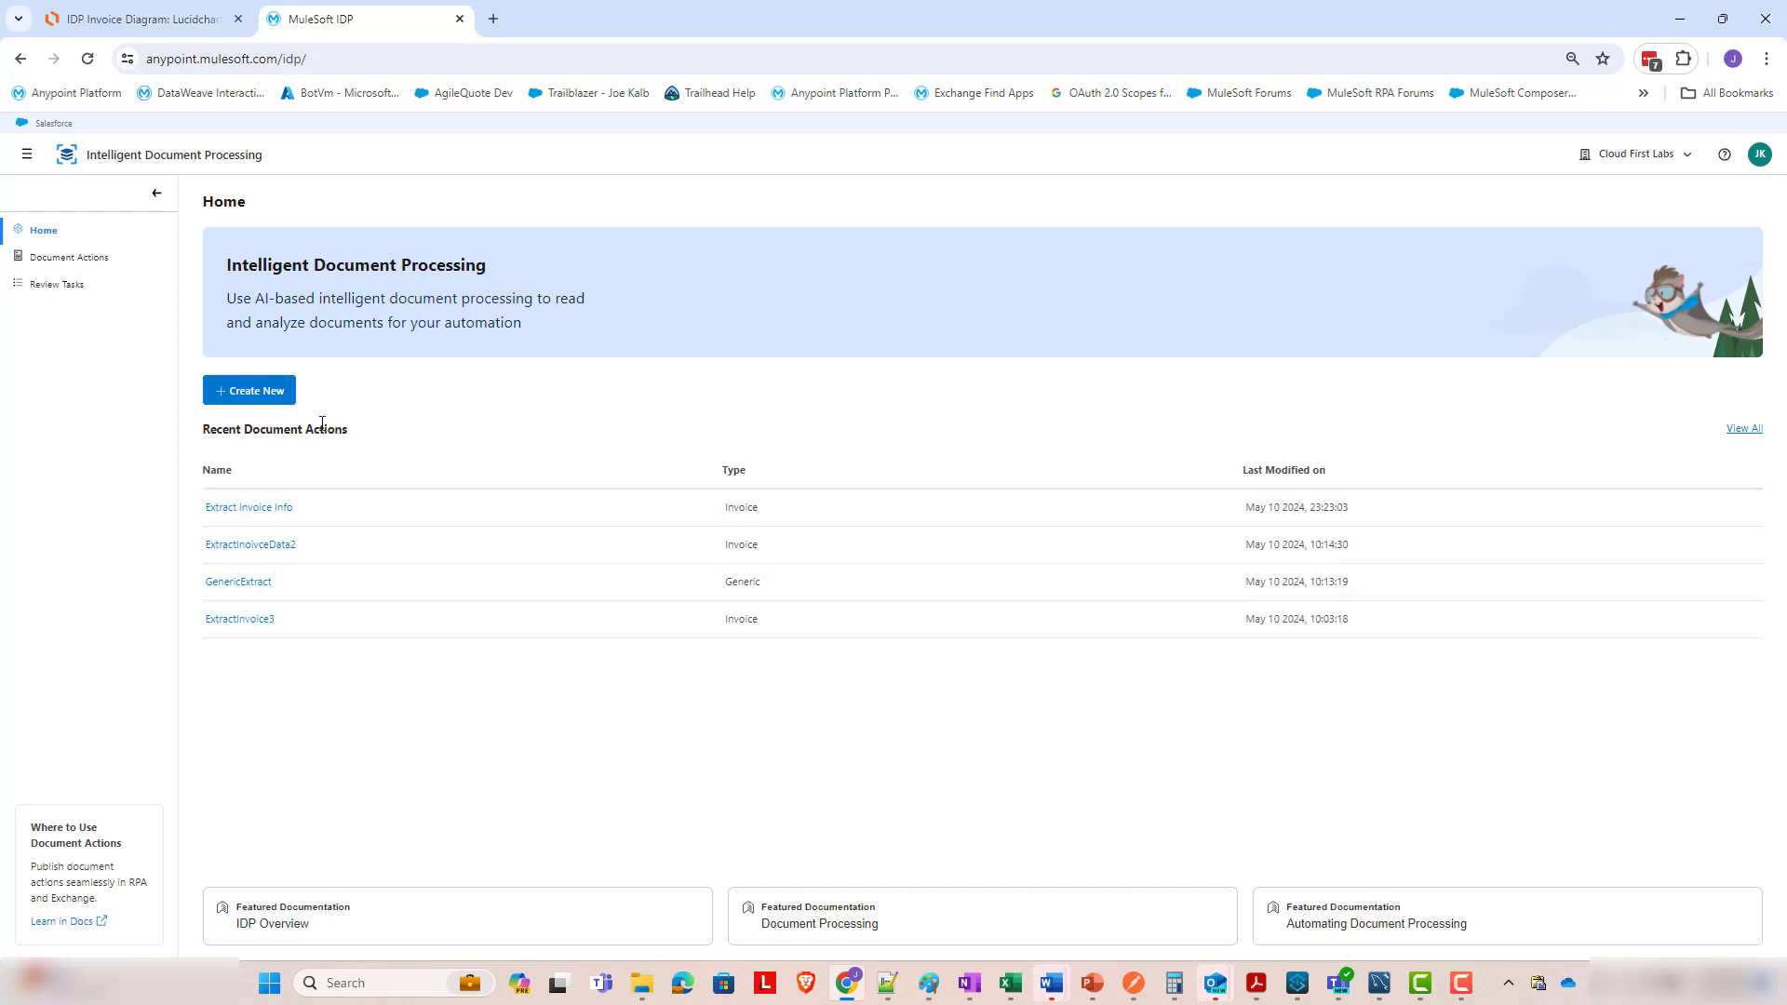
# Start a new document action of type Invoice and name it "Demo Invoice Extract".
pyautogui.click(265, 391)
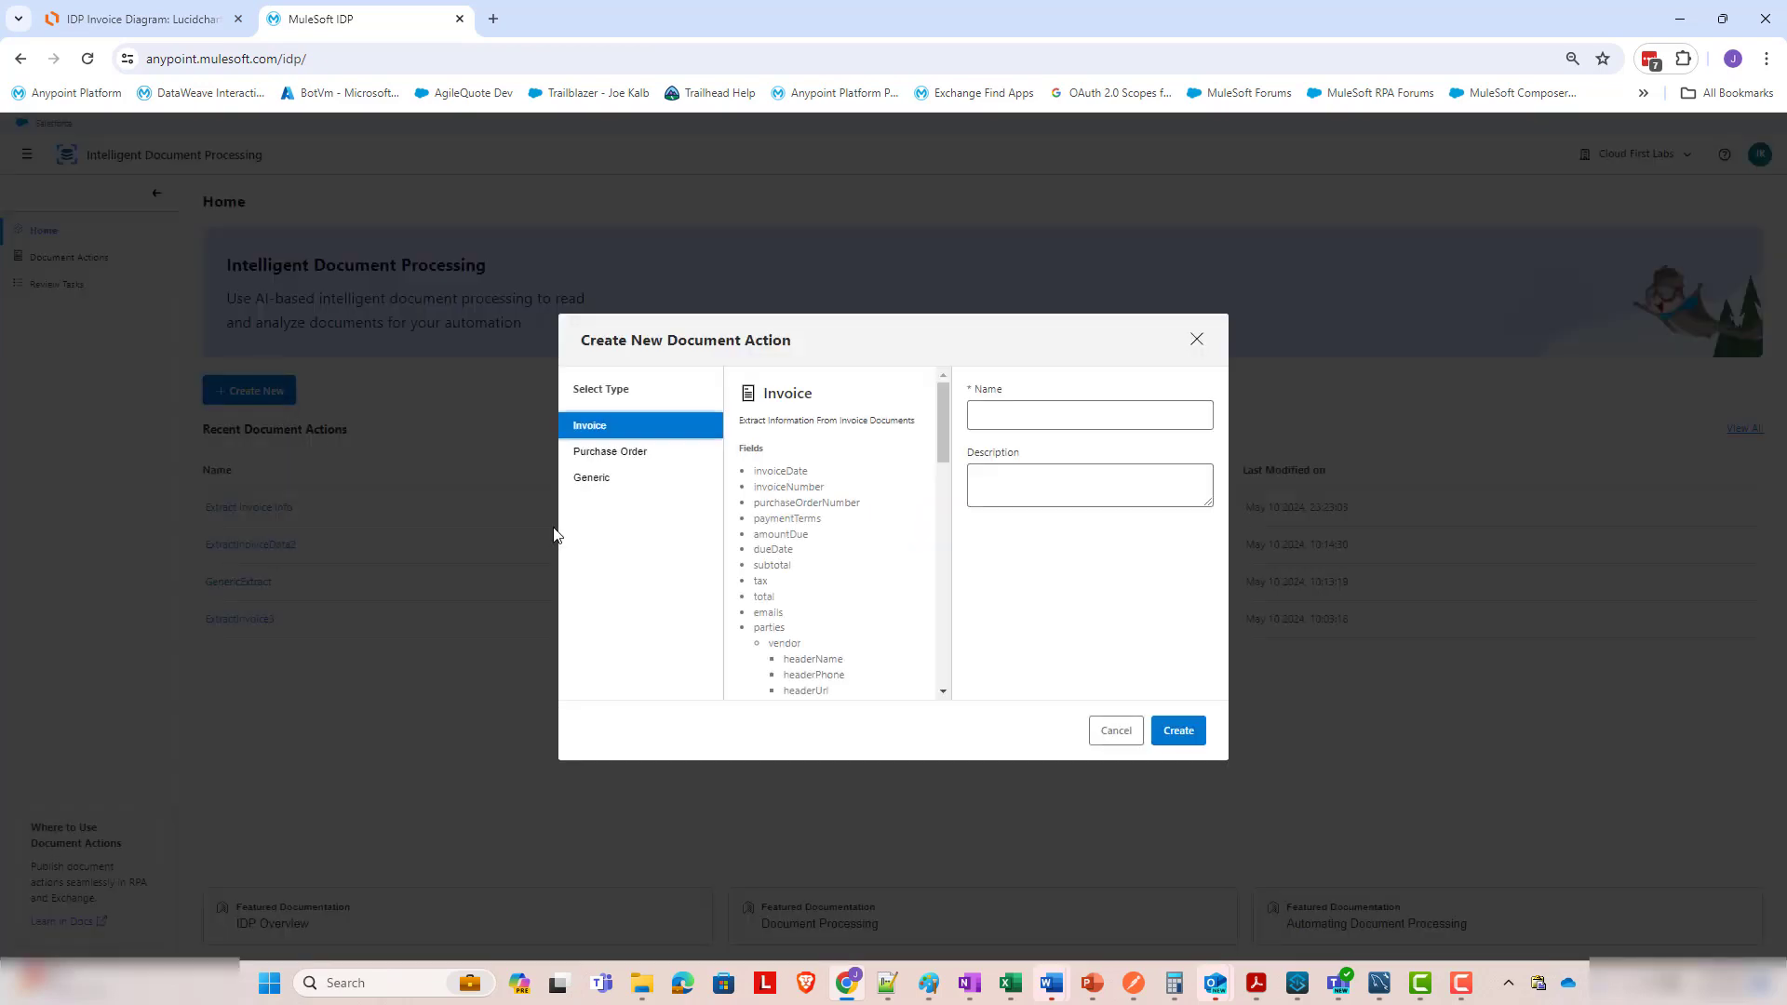
pyautogui.click(1107, 417)
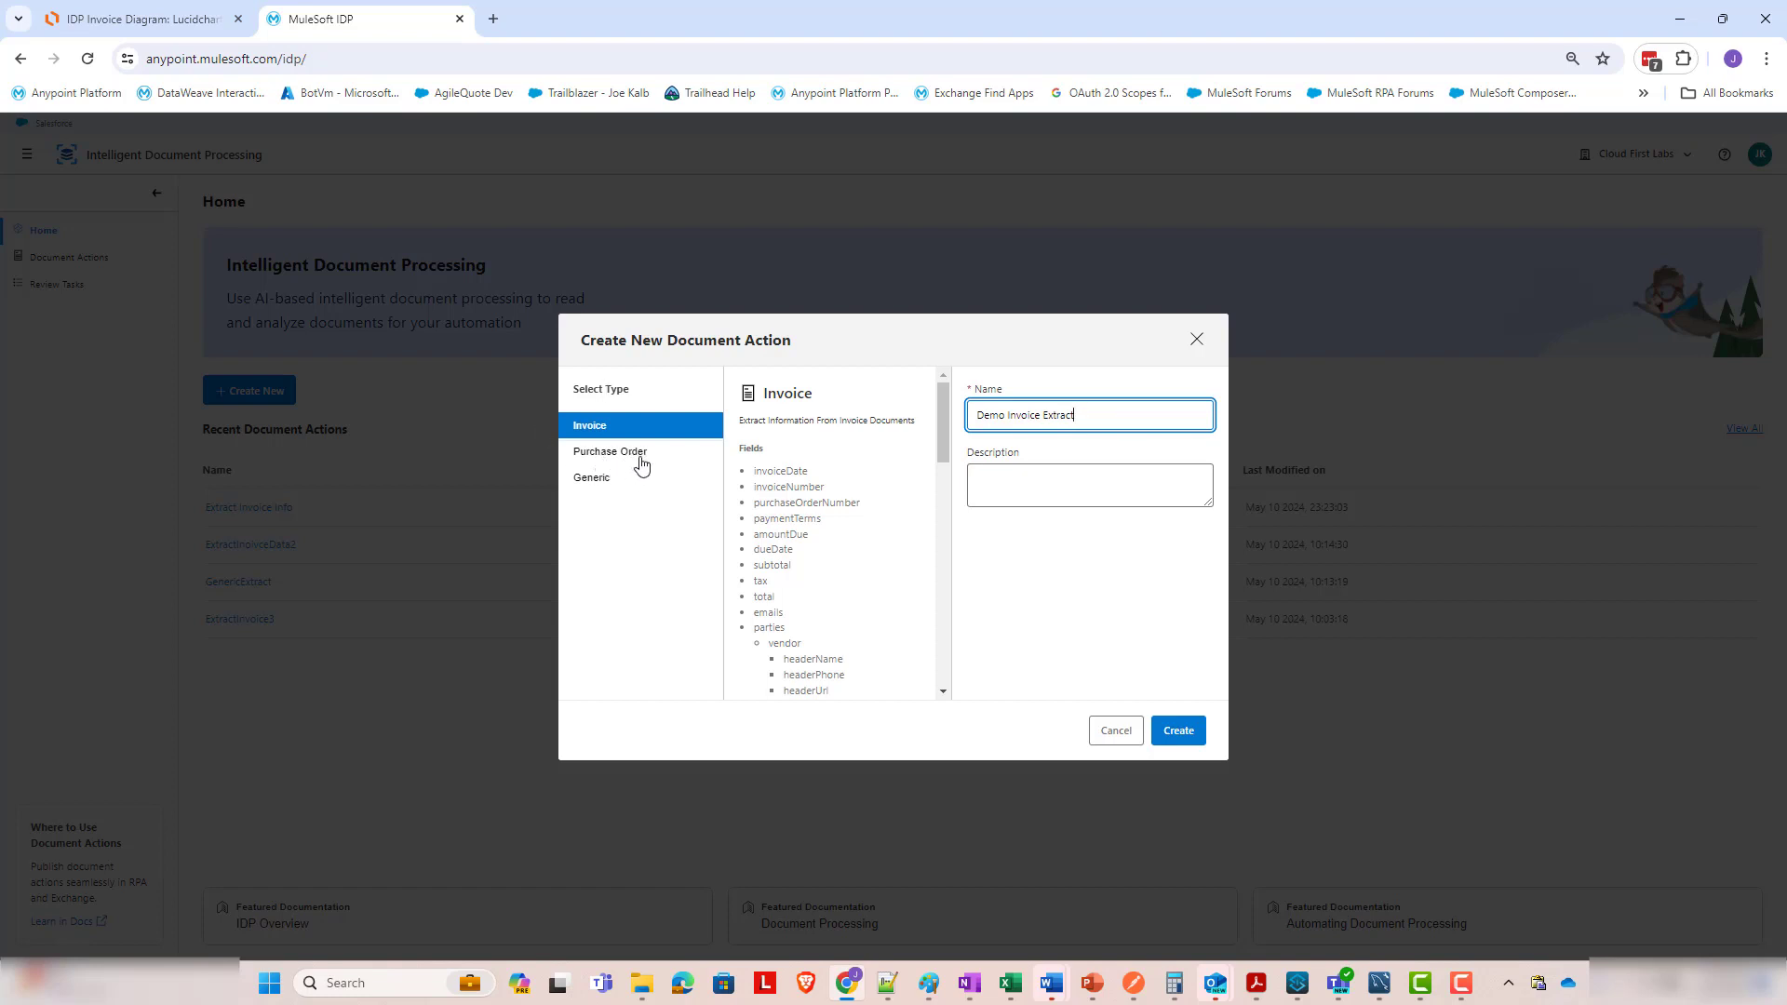
# Examine the predefined fields of the Purchase Order type, reselect the Invoice type and look through its fields and table columns.
pyautogui.click(642, 461)
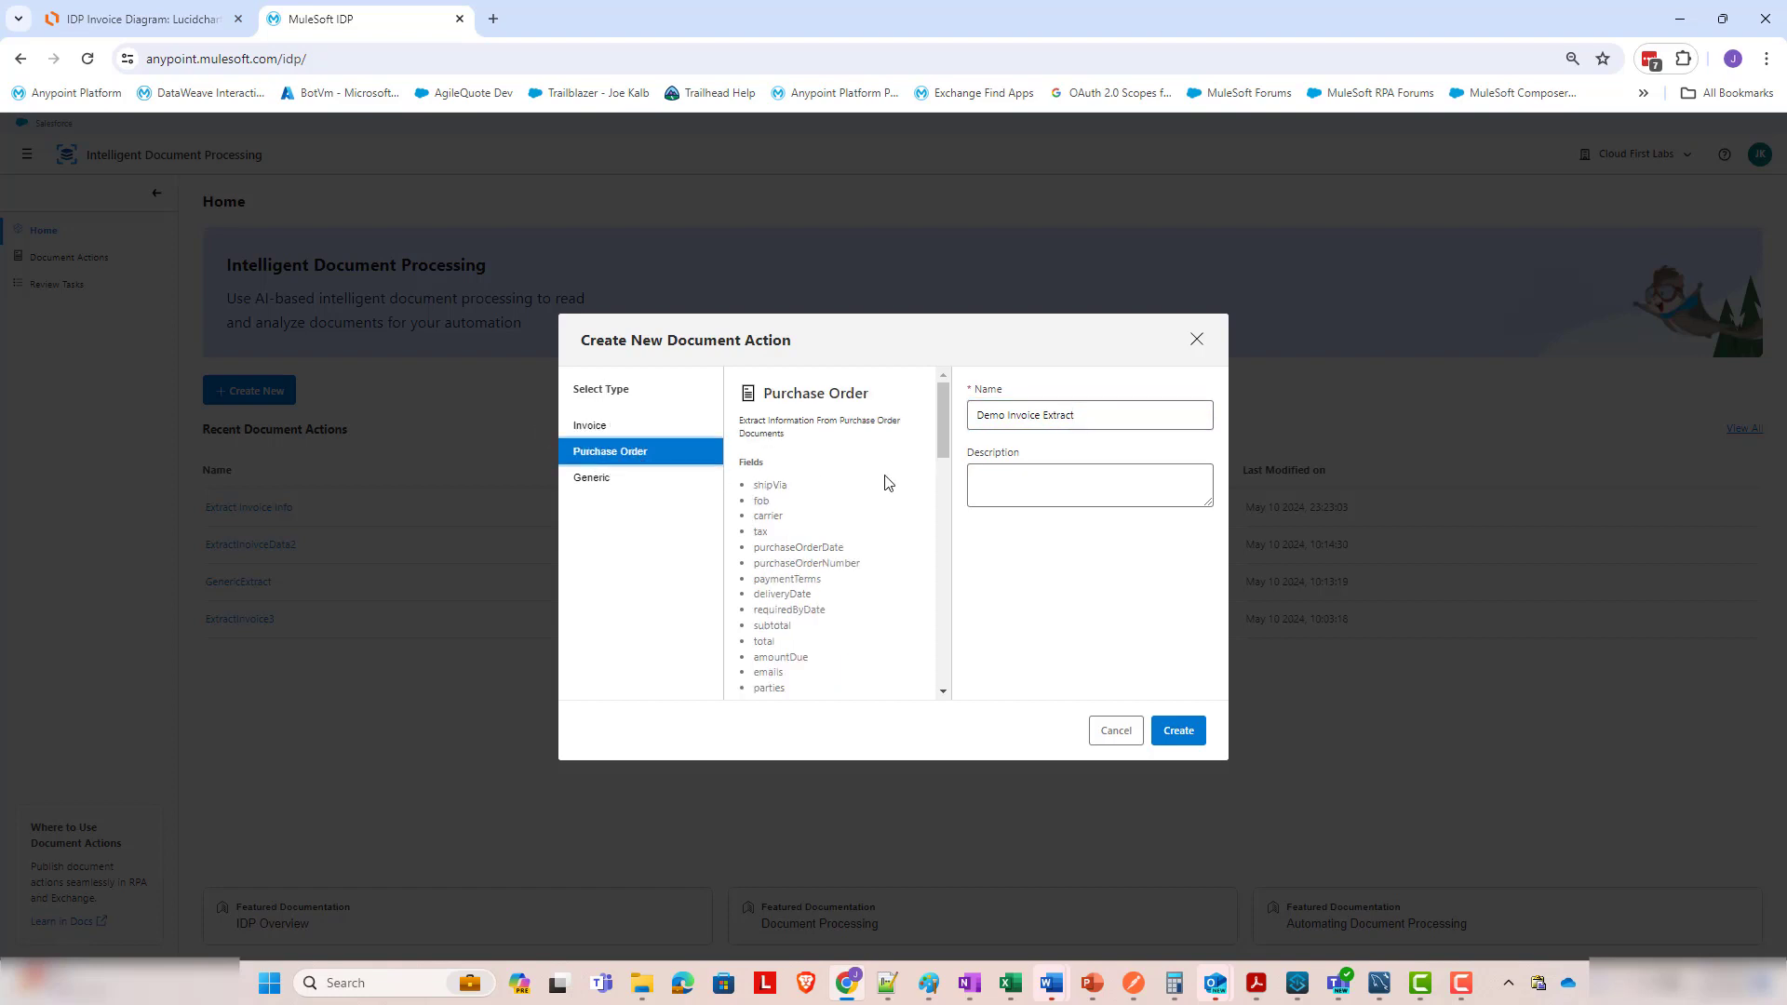
pyautogui.scroll(-2, 887, 490)
pyautogui.scroll(2, 889, 491)
pyautogui.click(604, 432)
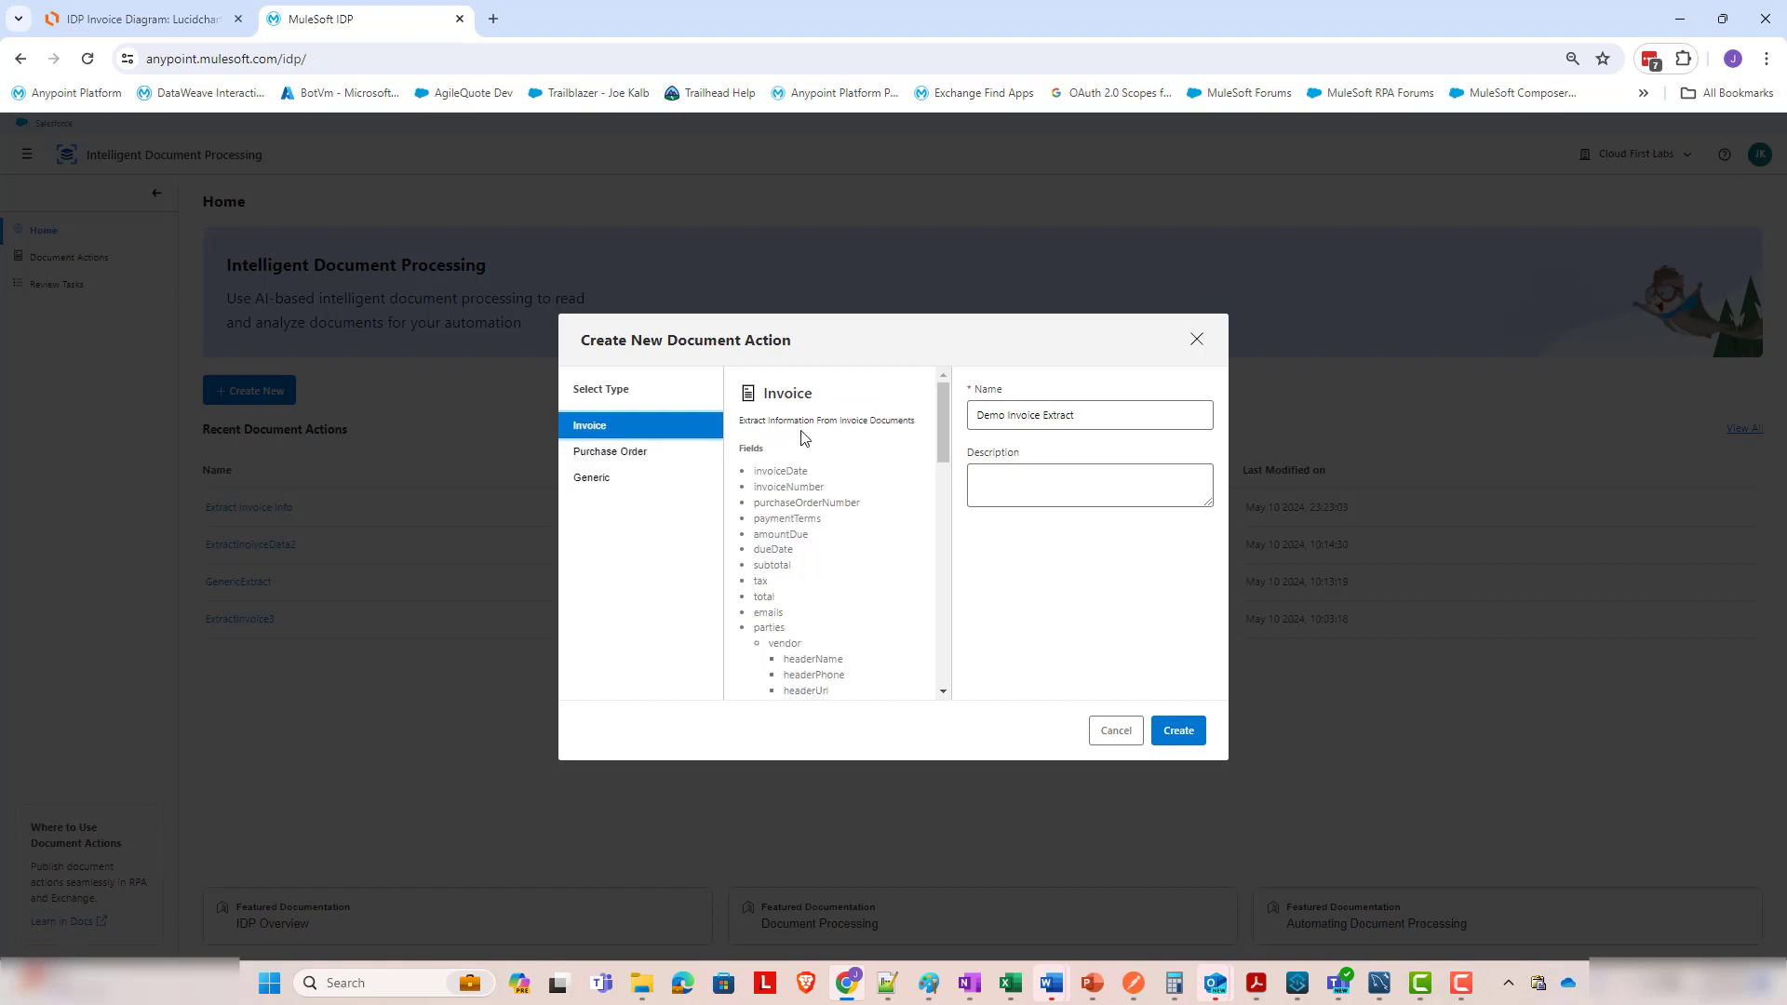
pyautogui.scroll(-1, 889, 482)
pyautogui.scroll(1, 838, 484)
pyautogui.scroll(-3, 833, 508)
pyautogui.scroll(-4, 835, 494)
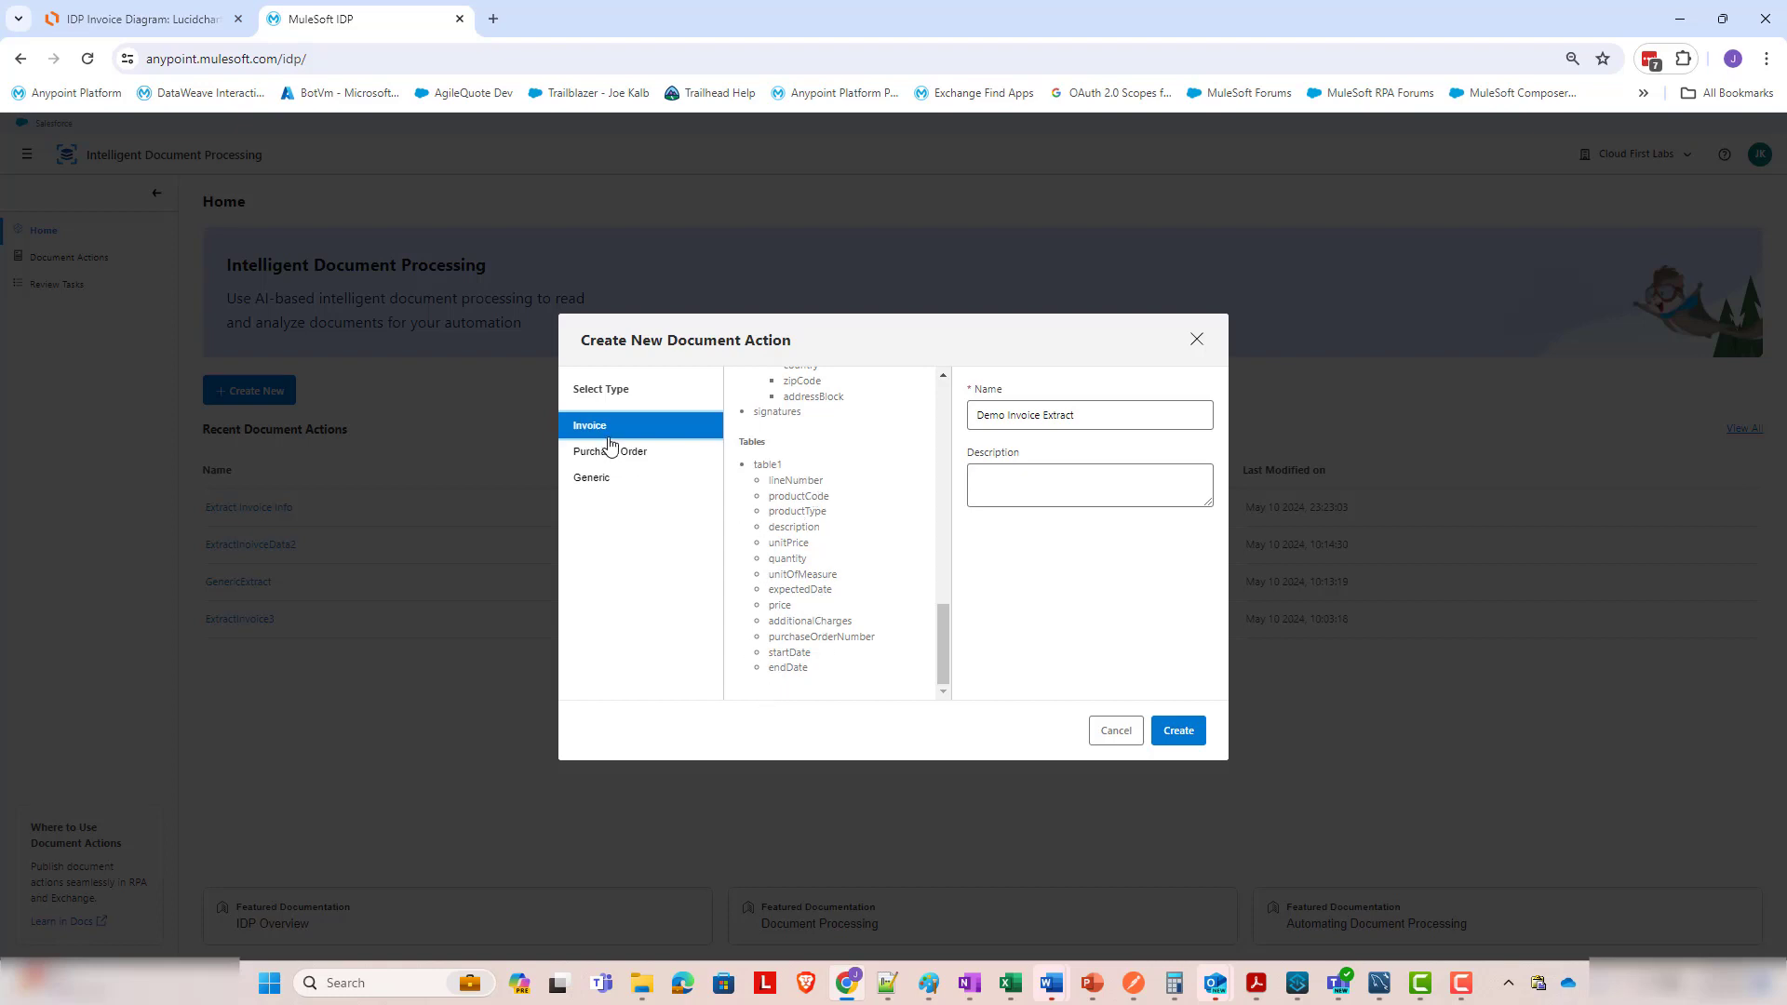
pyautogui.scroll(1, 741, 479)
pyautogui.scroll(3, 741, 479)
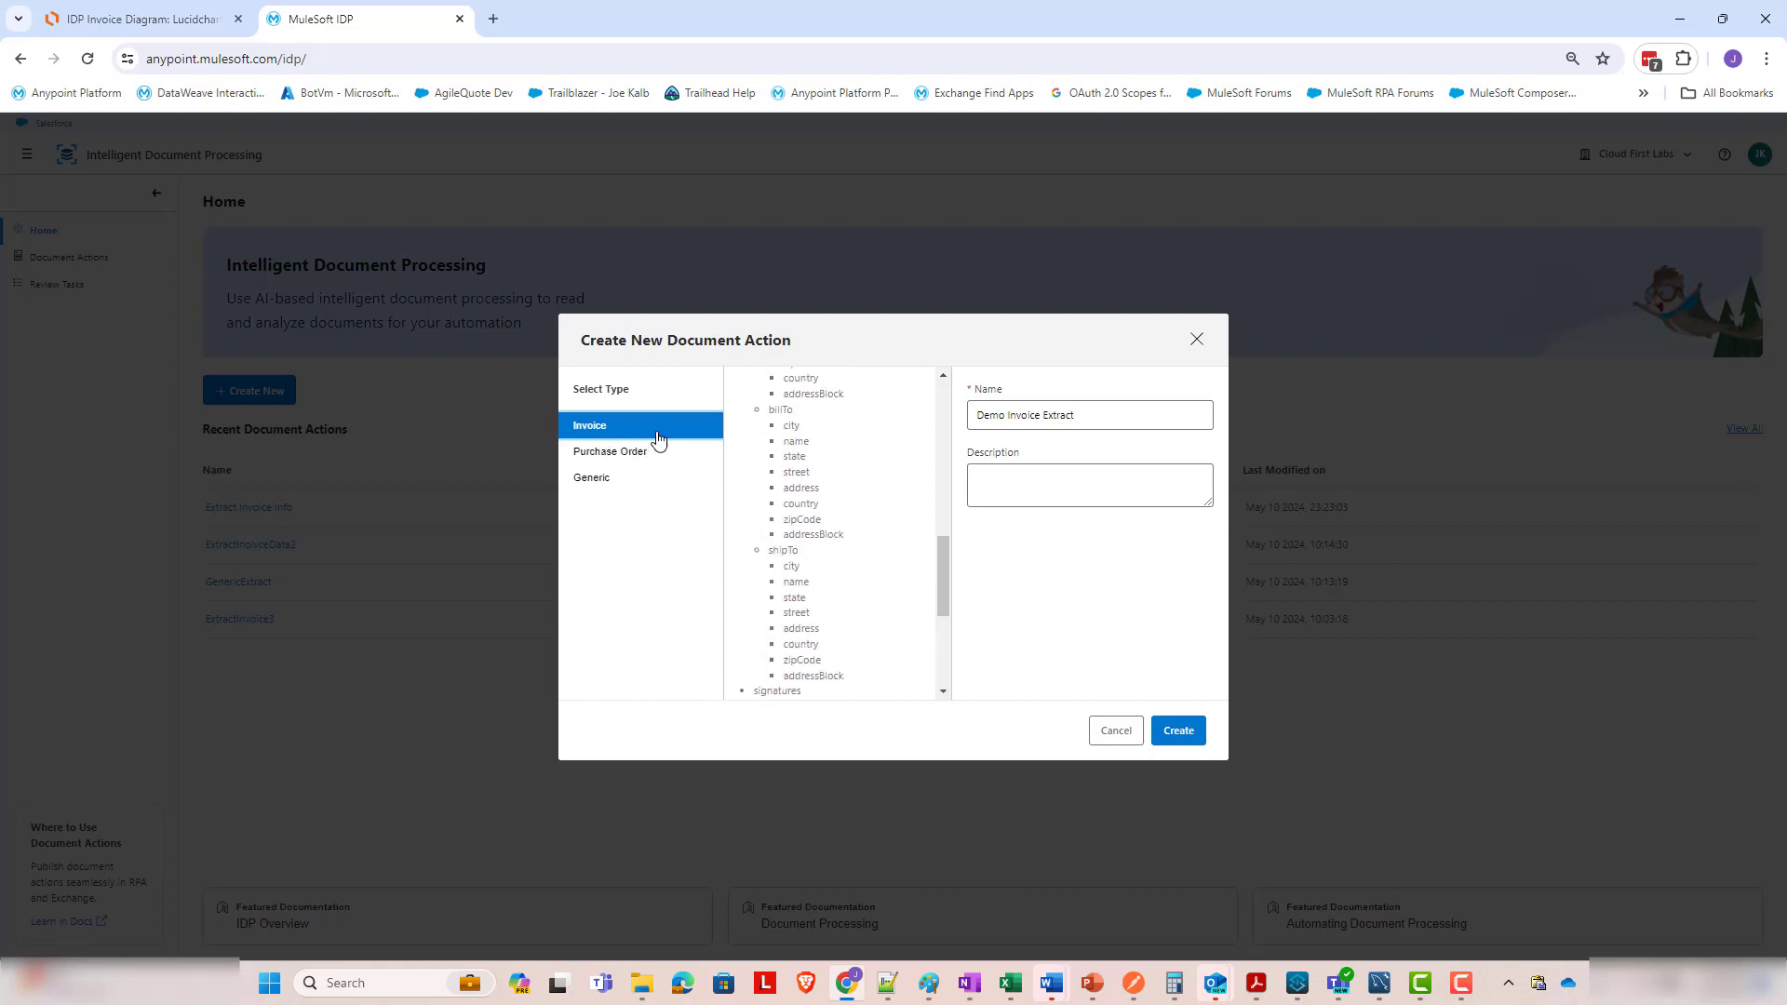
pyautogui.scroll(6, 756, 498)
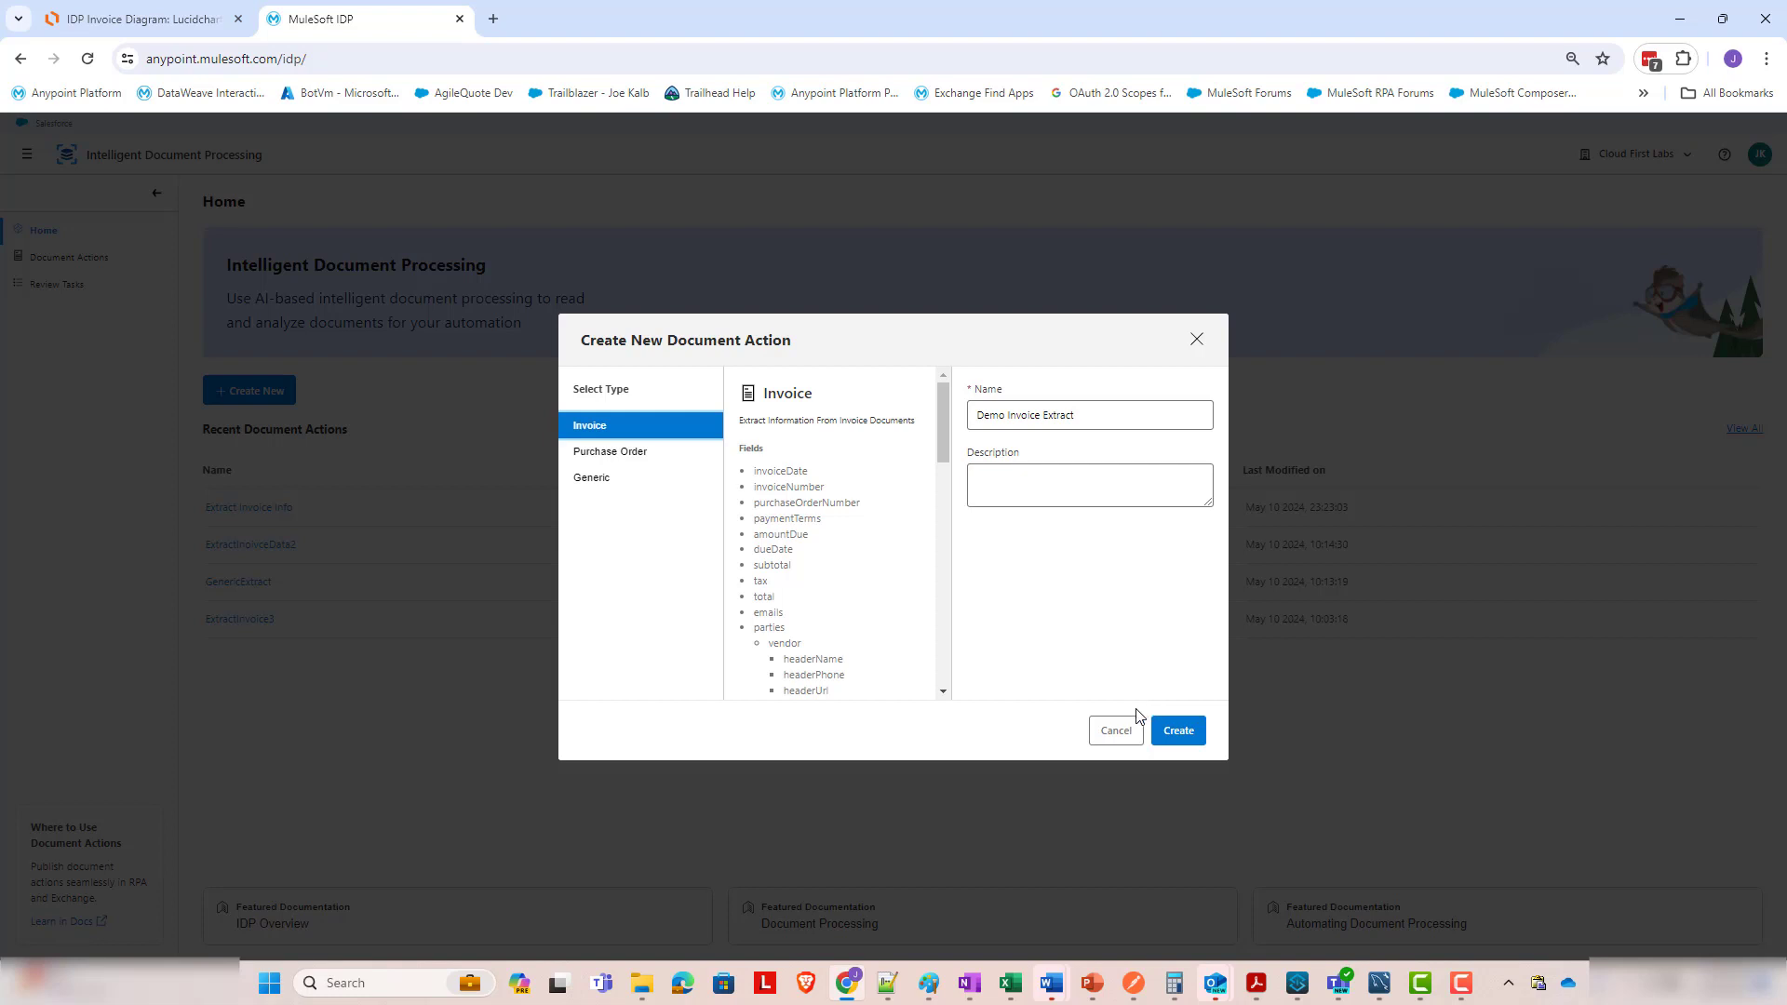
# Create the Demo Invoice Extract document action with the Invoice type.
pyautogui.click(1180, 734)
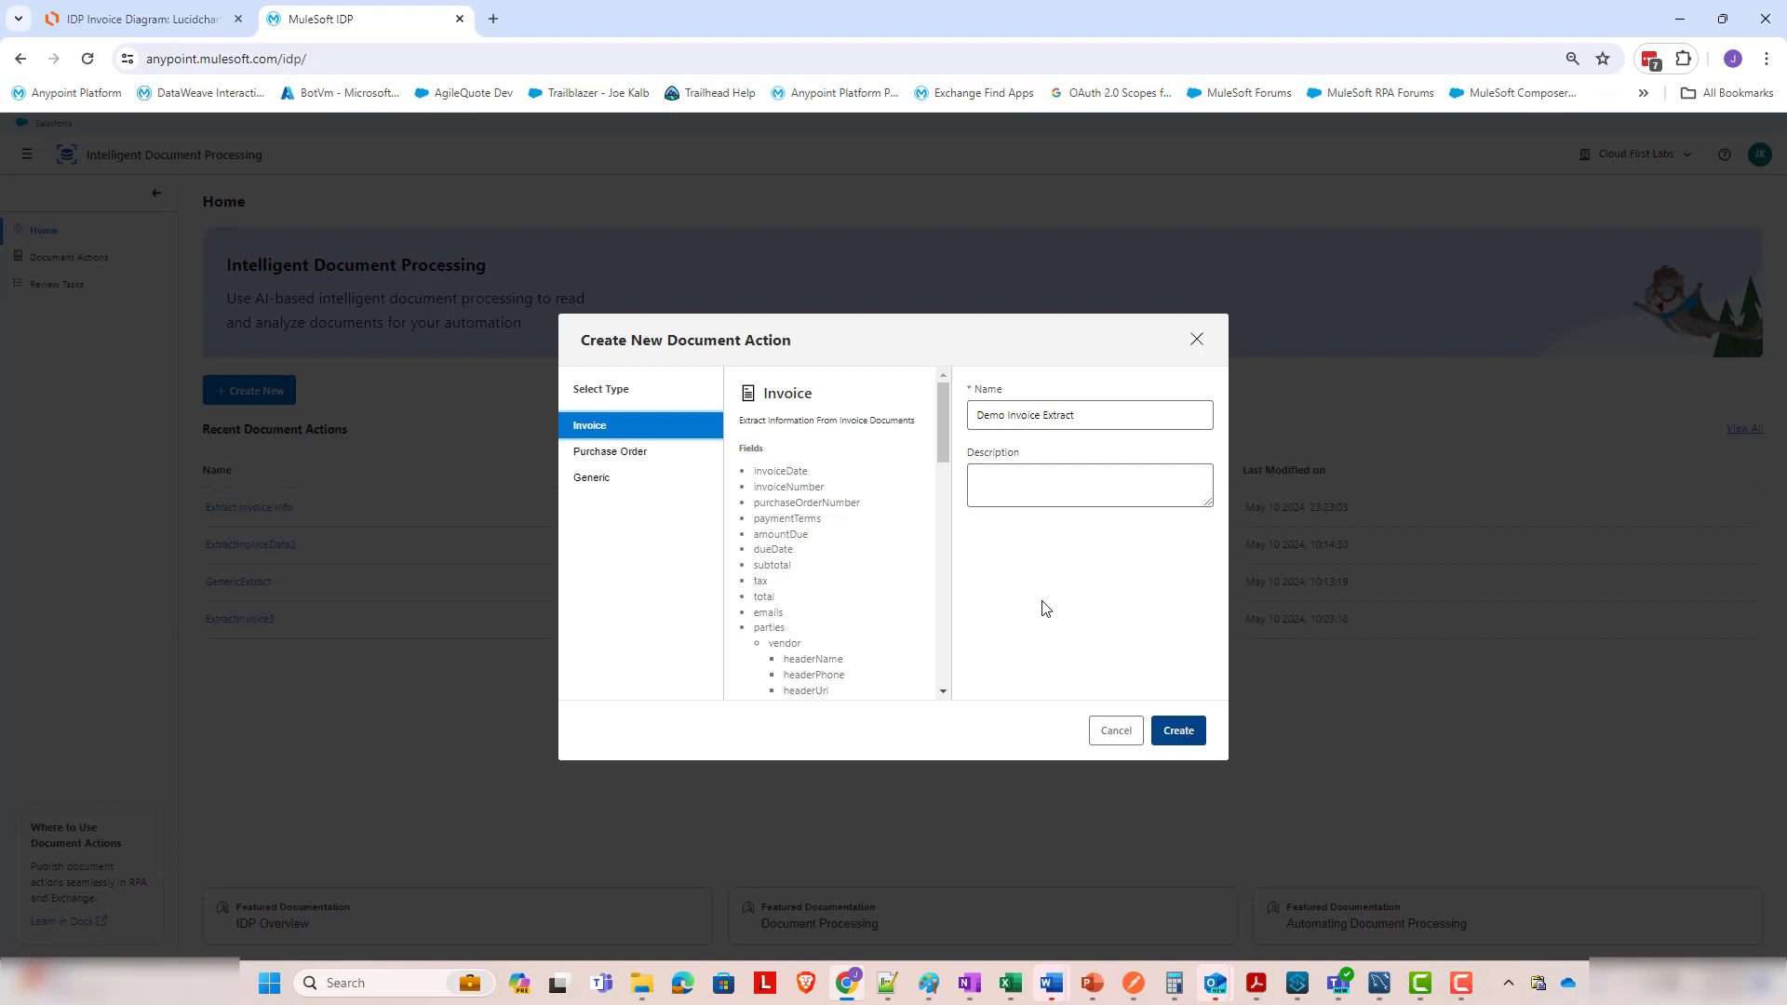
pyautogui.click(1174, 732)
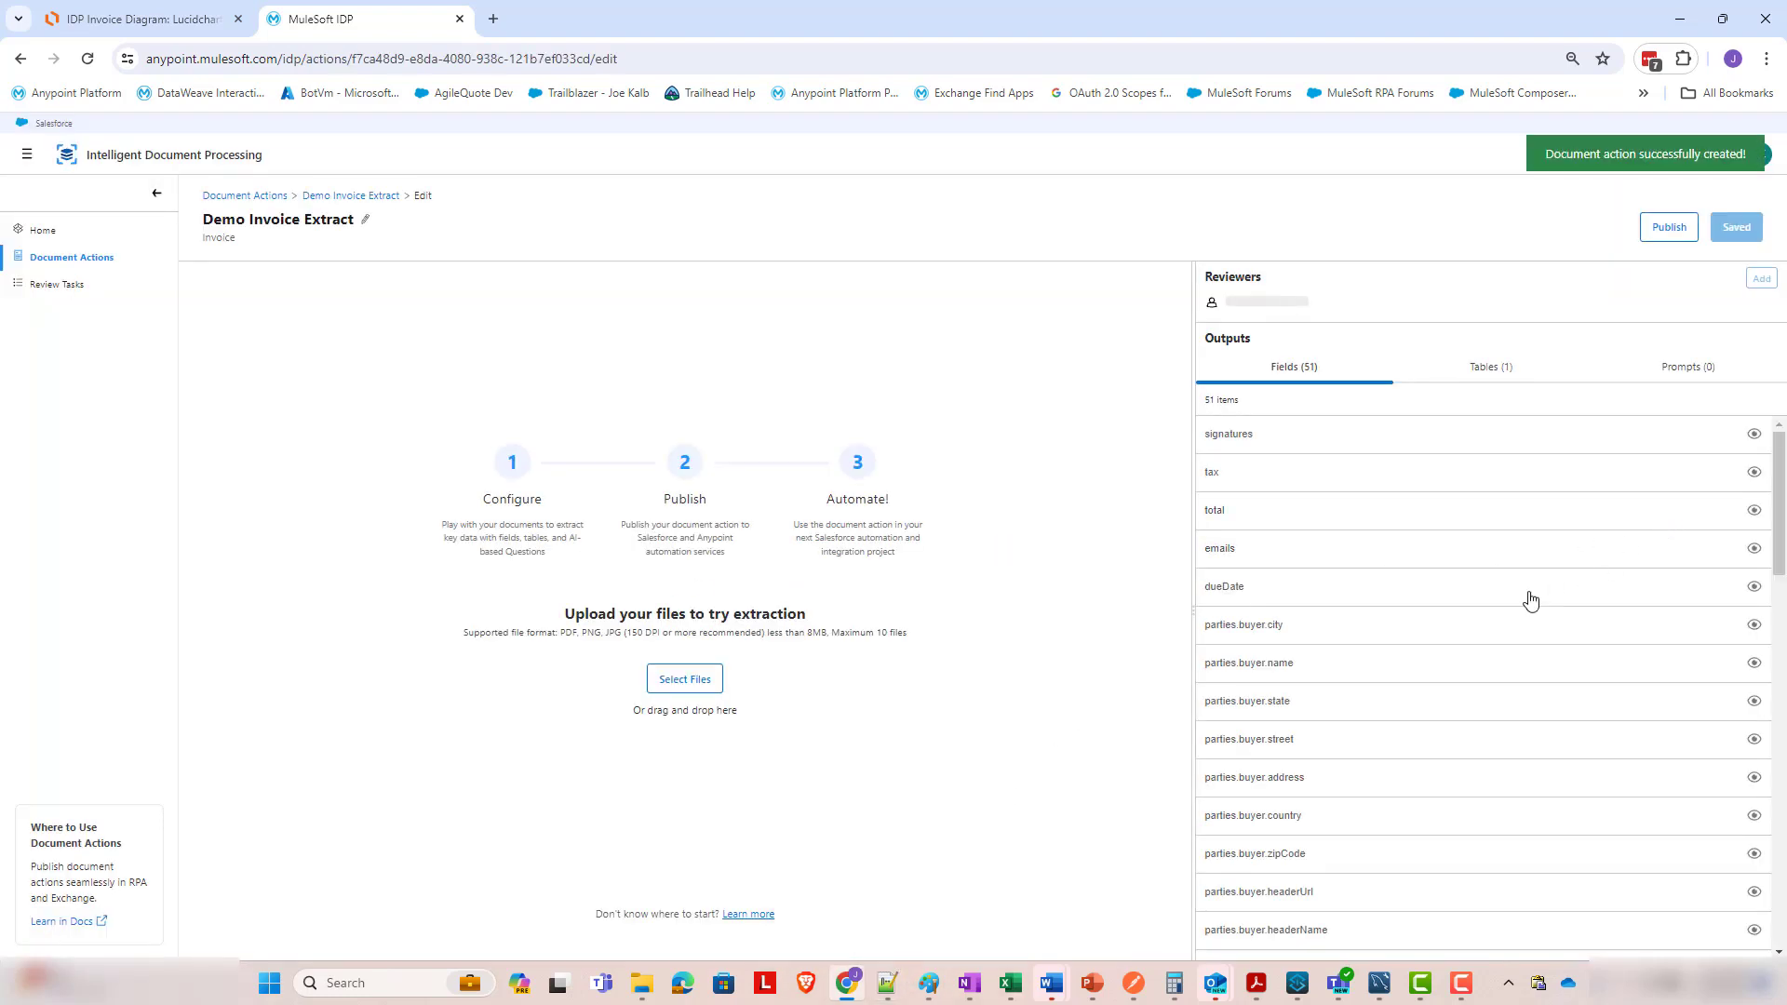
# Add an output prompt named "Salesperson" with the question "Who is the salesperson?".
pyautogui.click(1696, 377)
pyautogui.click(1467, 704)
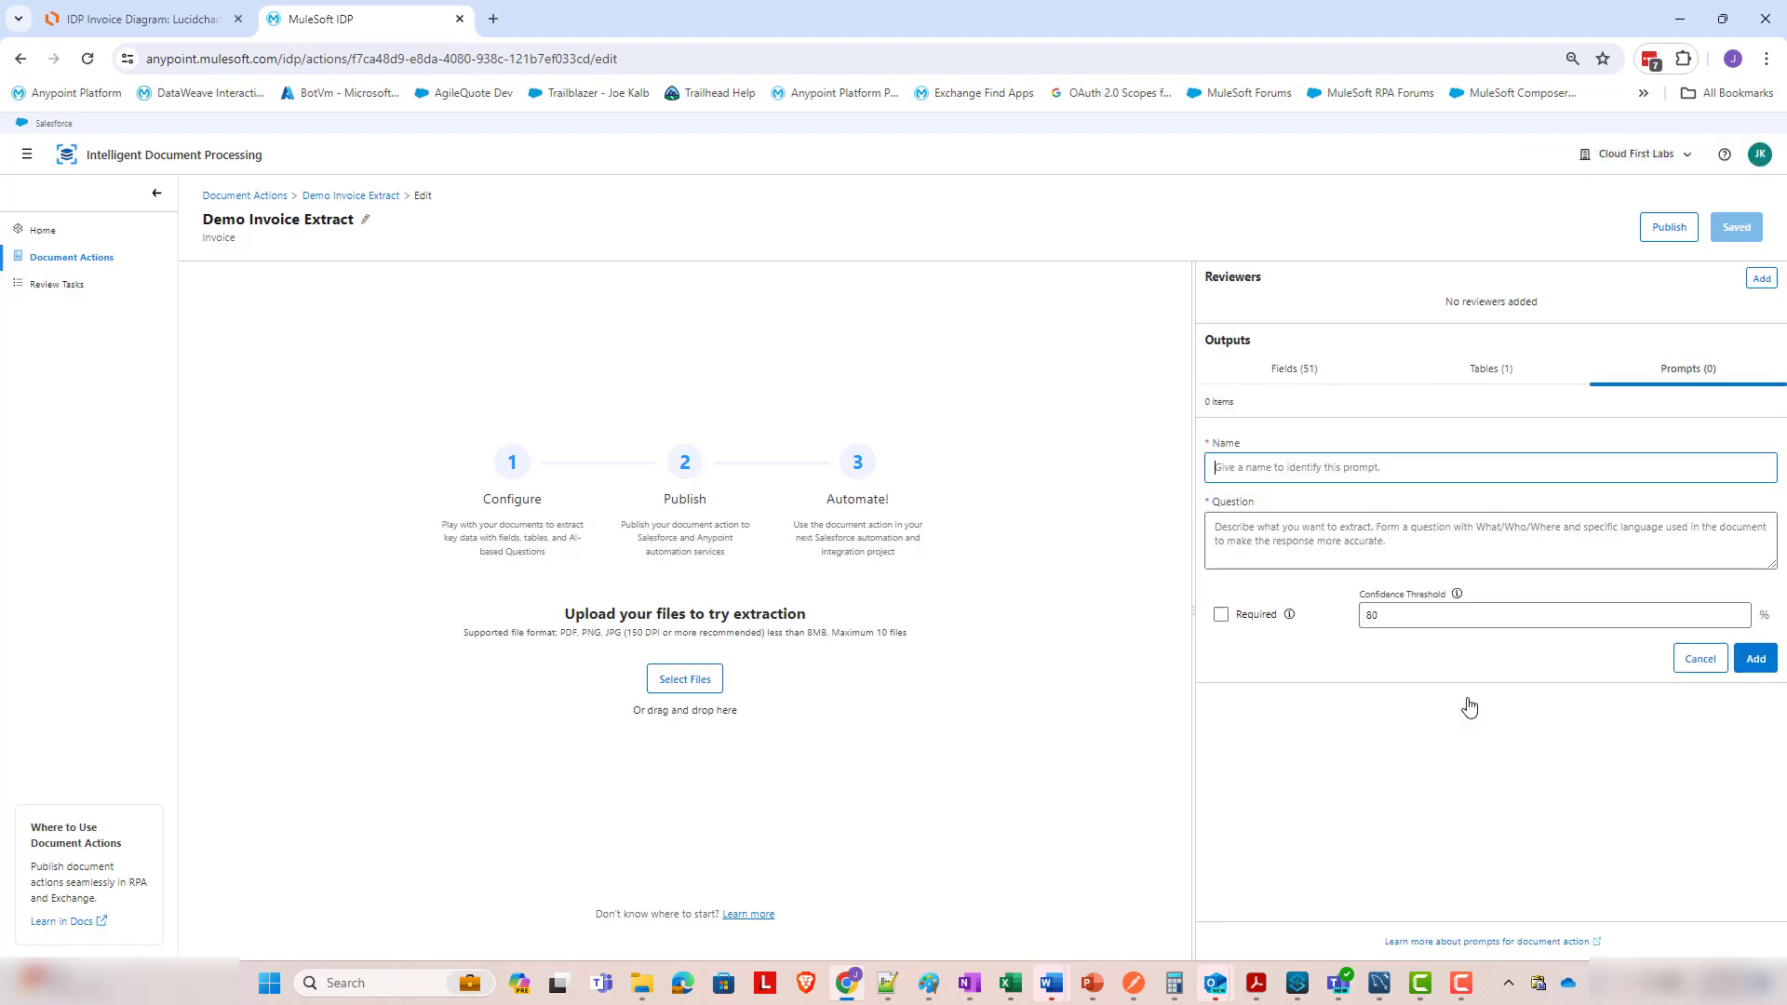
pyautogui.write('Salesp')
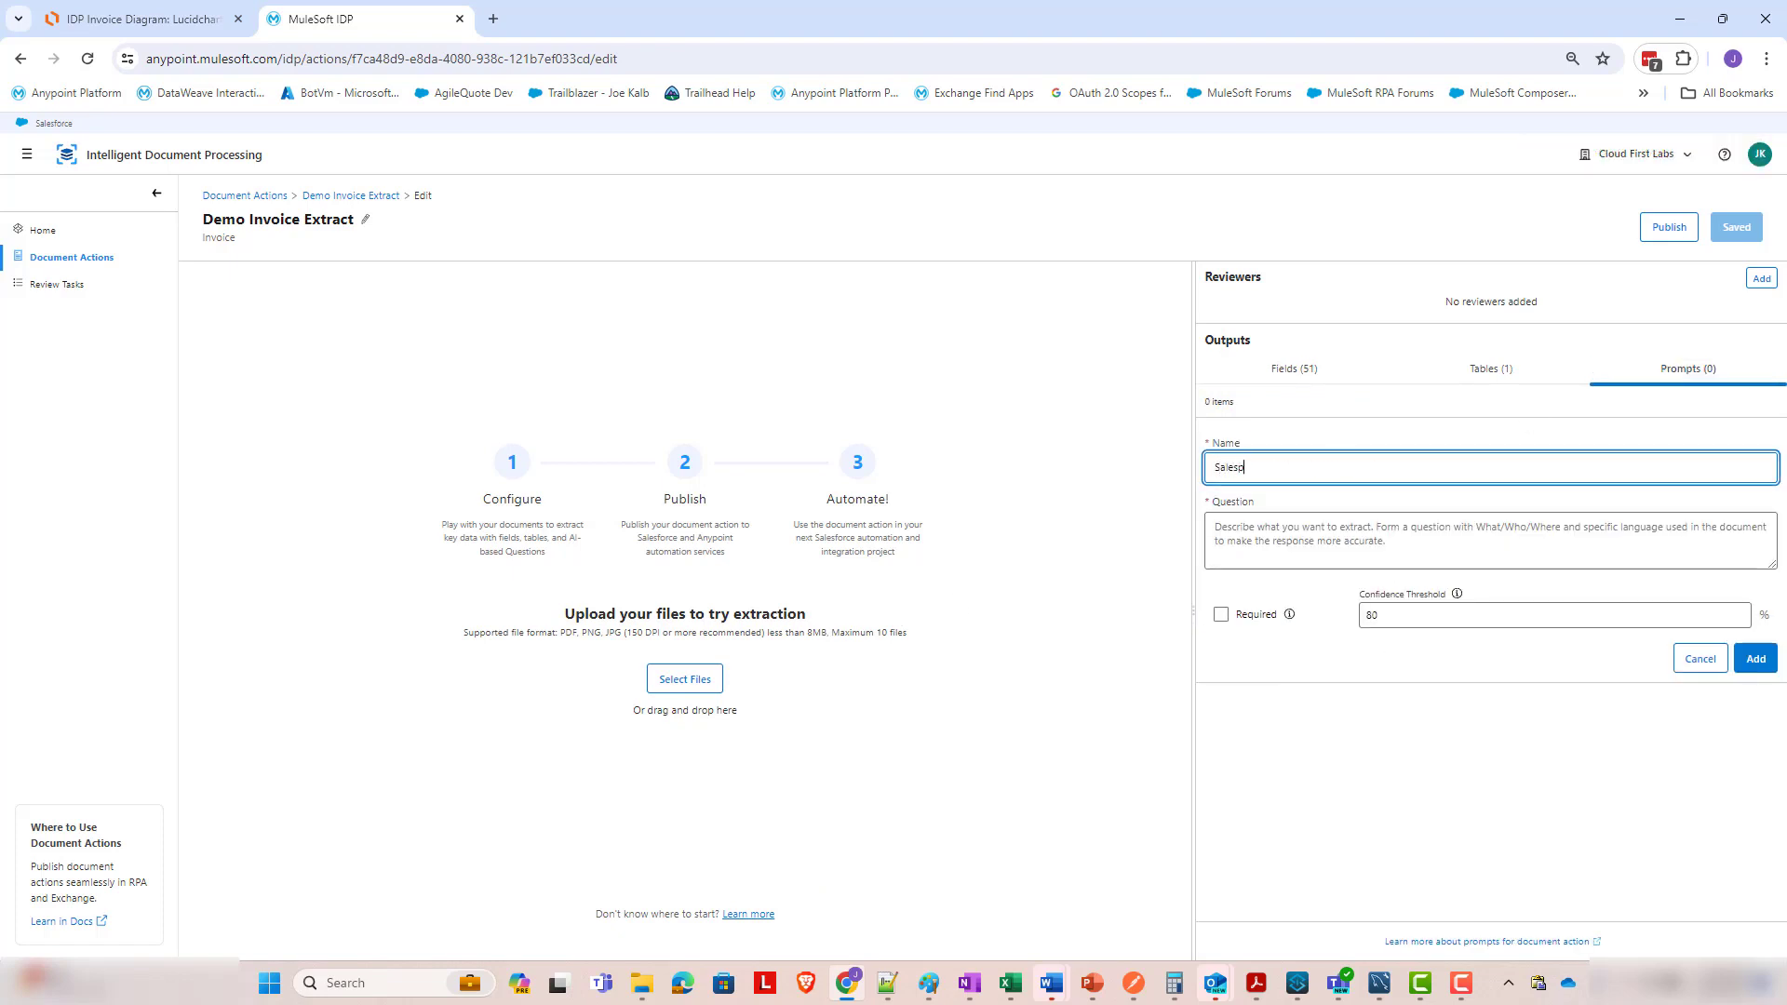
pyautogui.write('erson')
pyautogui.press('Tab')
pyautogui.write('W')
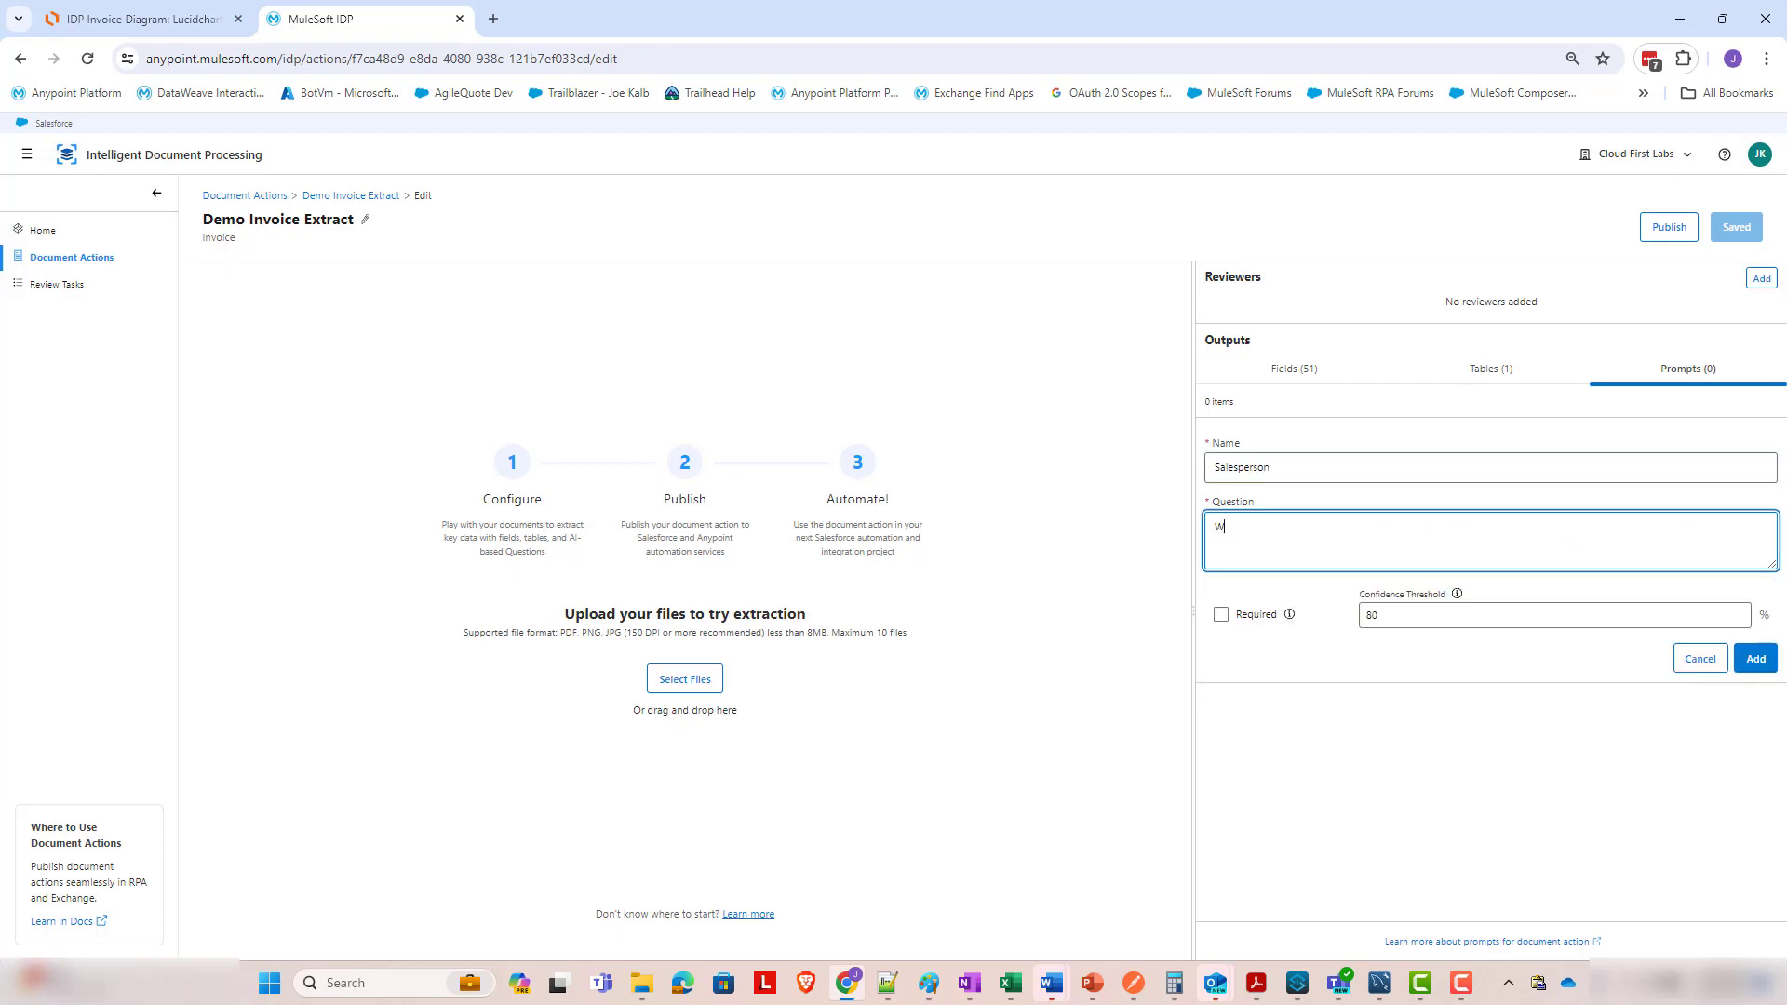
pyautogui.write('ho is the salesperson?')
pyautogui.moveTo(1458, 599)
pyautogui.click(1756, 661)
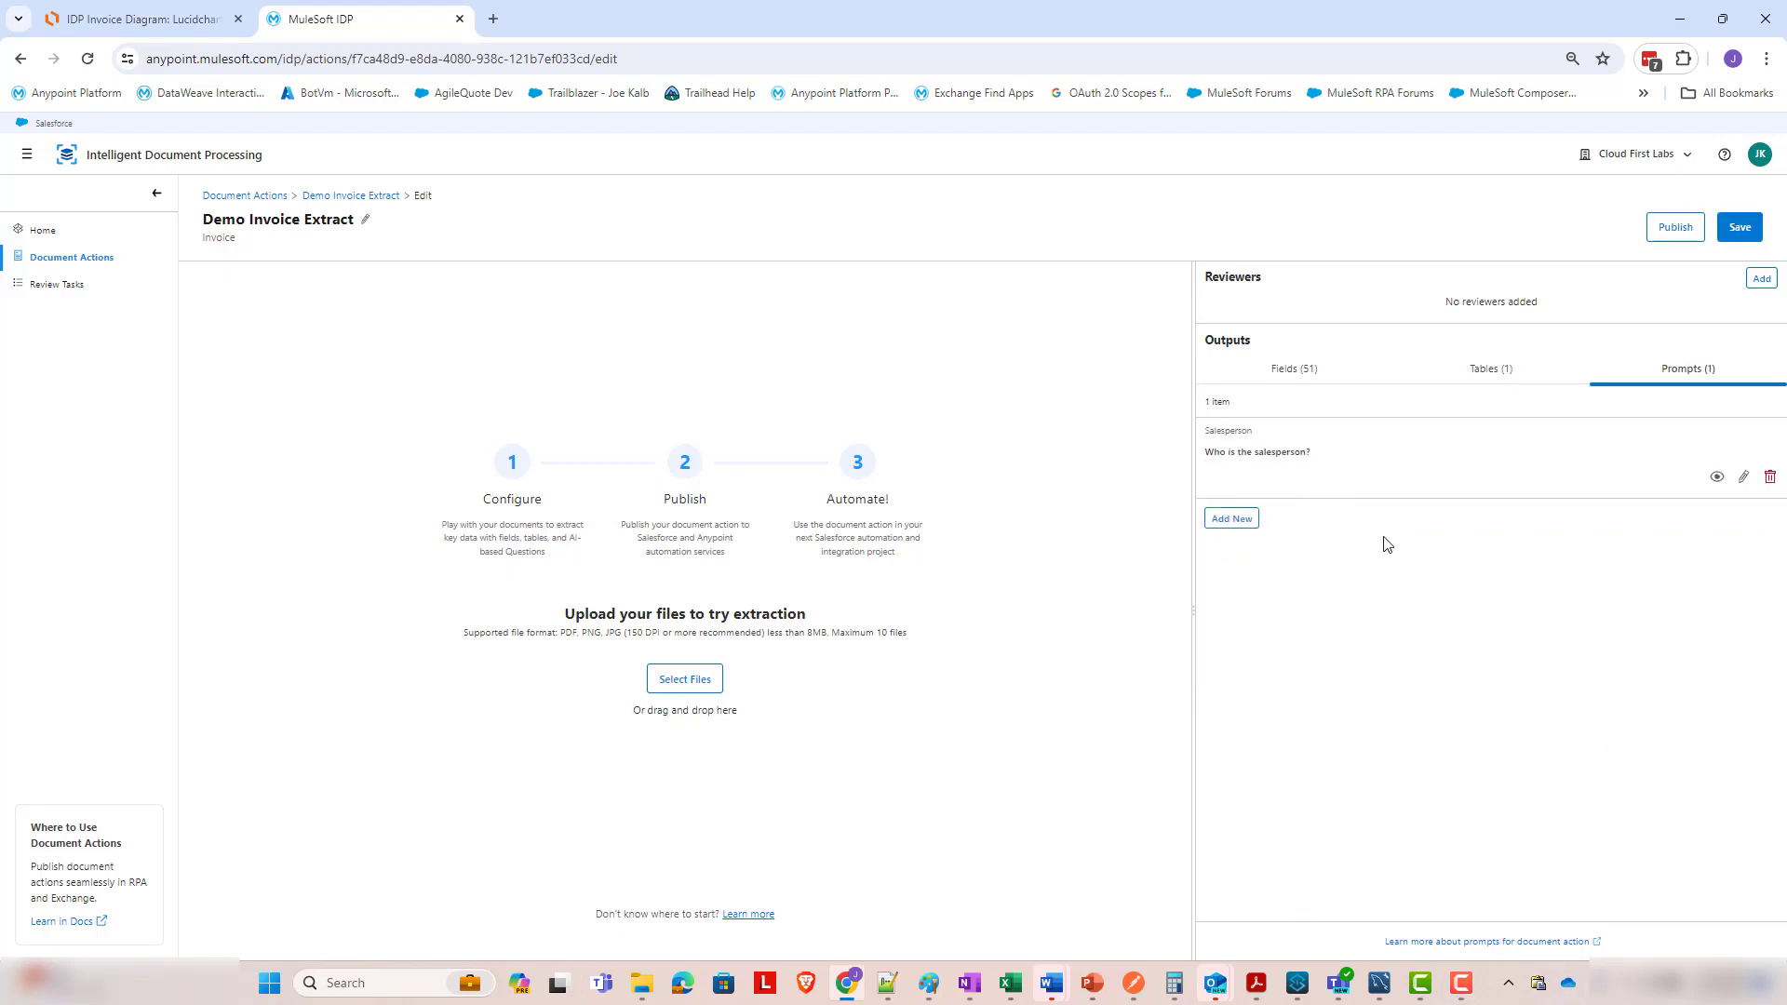
# Expand the settings of the signatures and tax output fields.
pyautogui.click(1277, 375)
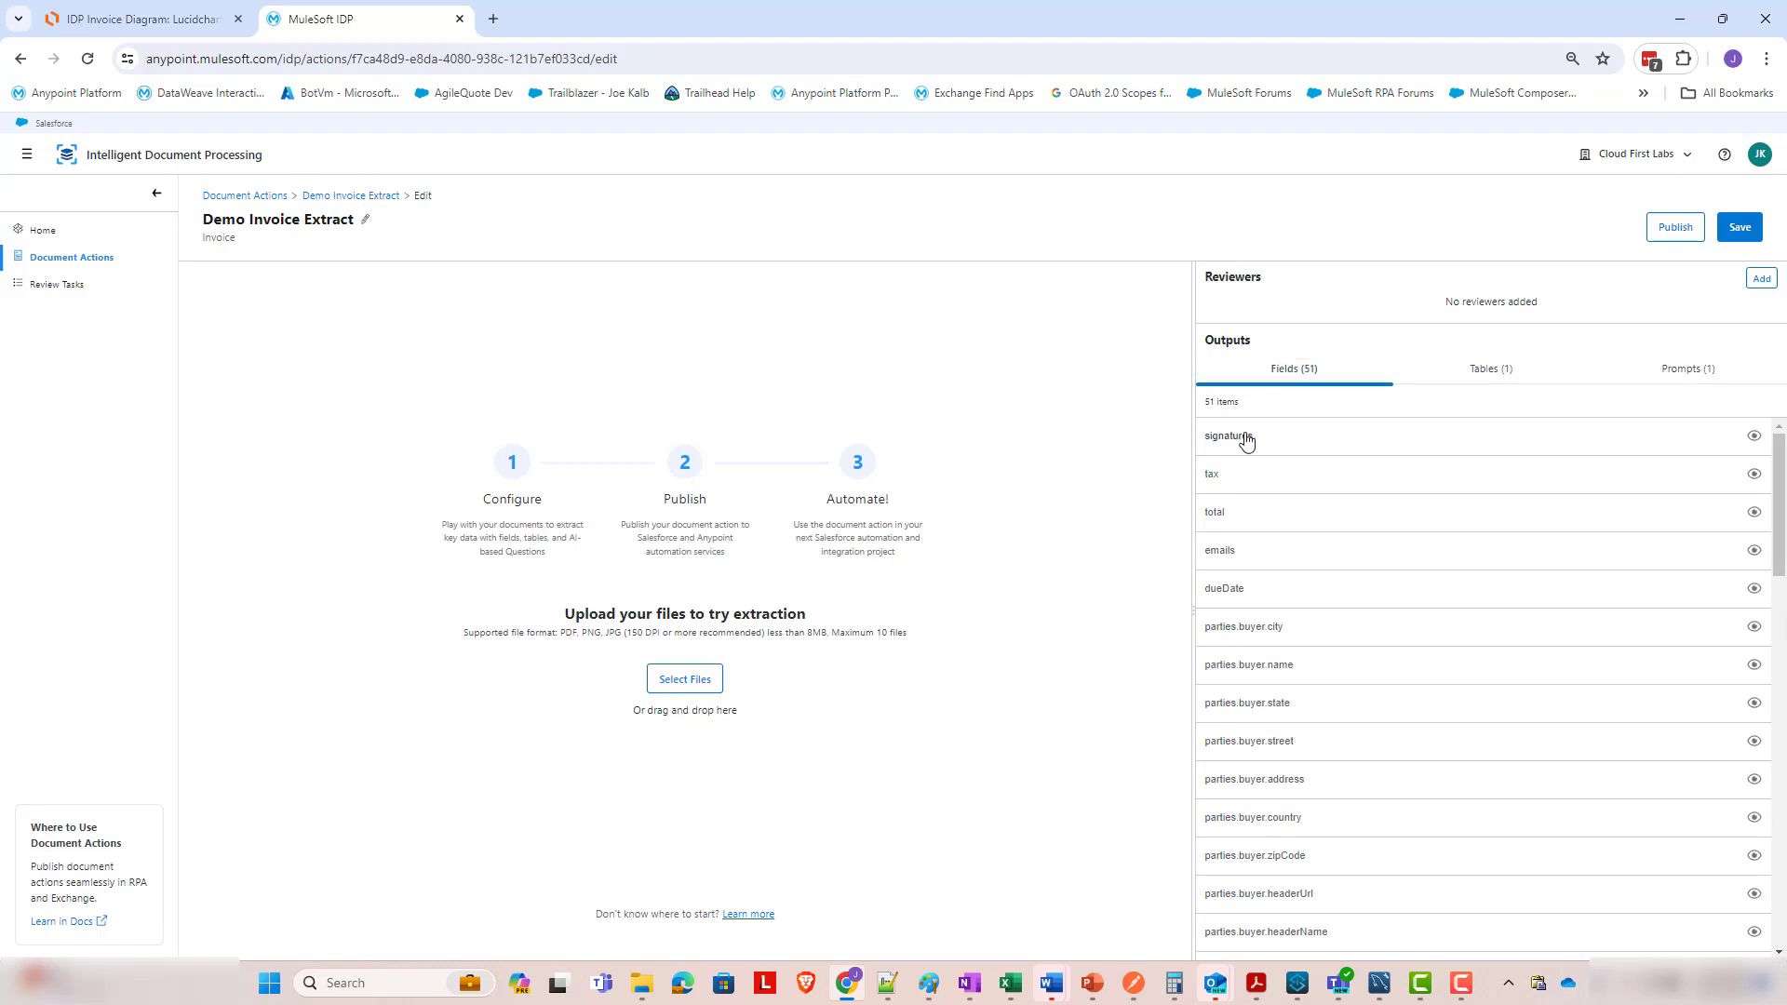
pyautogui.click(1246, 438)
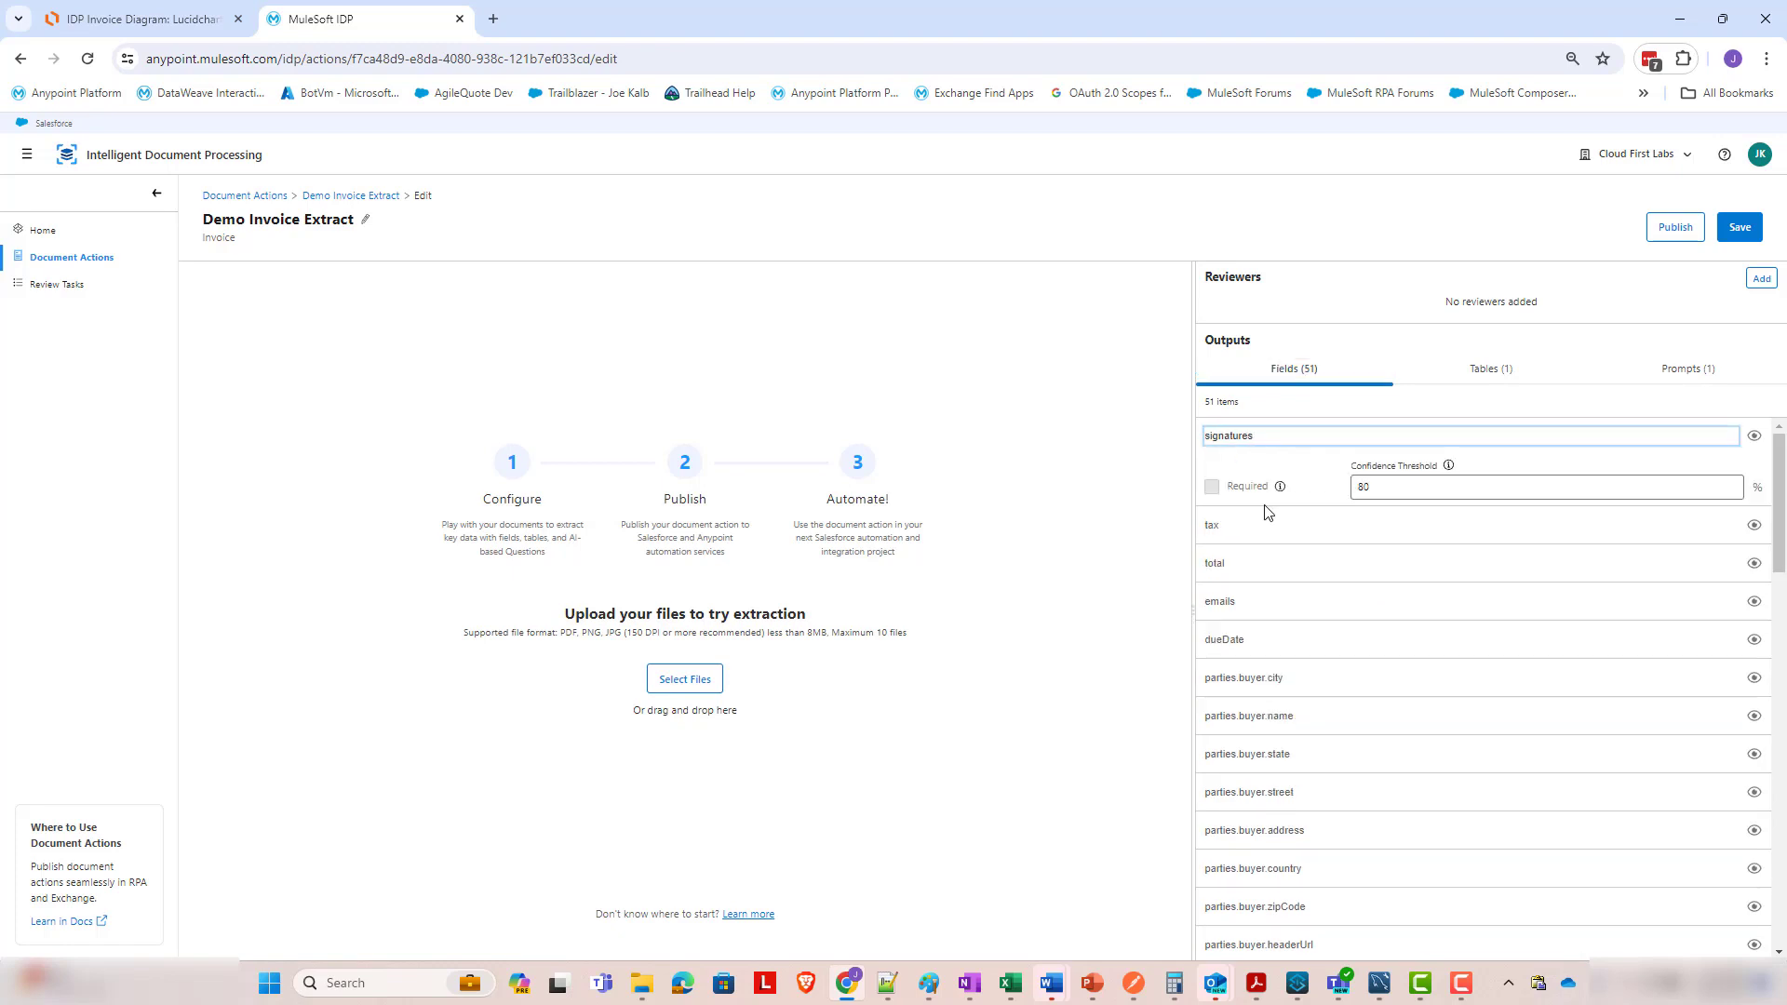
pyautogui.click(1214, 526)
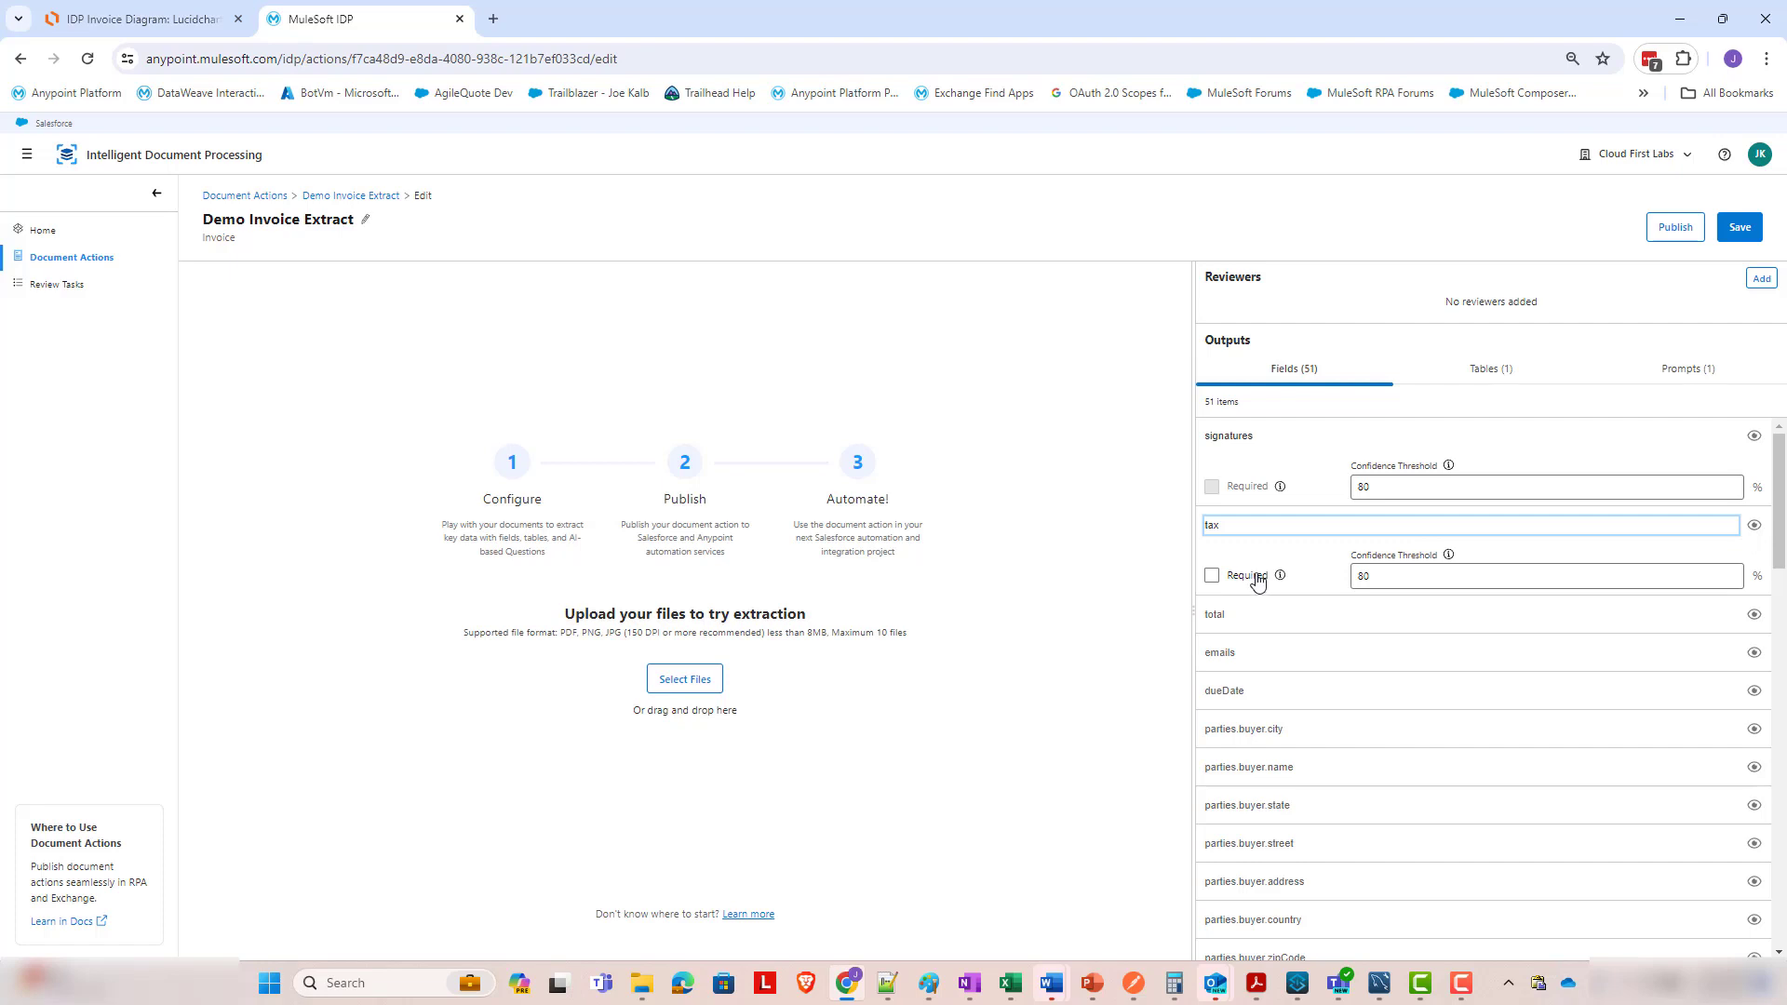
# Mark the tax field as required, check the option's help text, and clear the requirement again.
pyautogui.click(1212, 578)
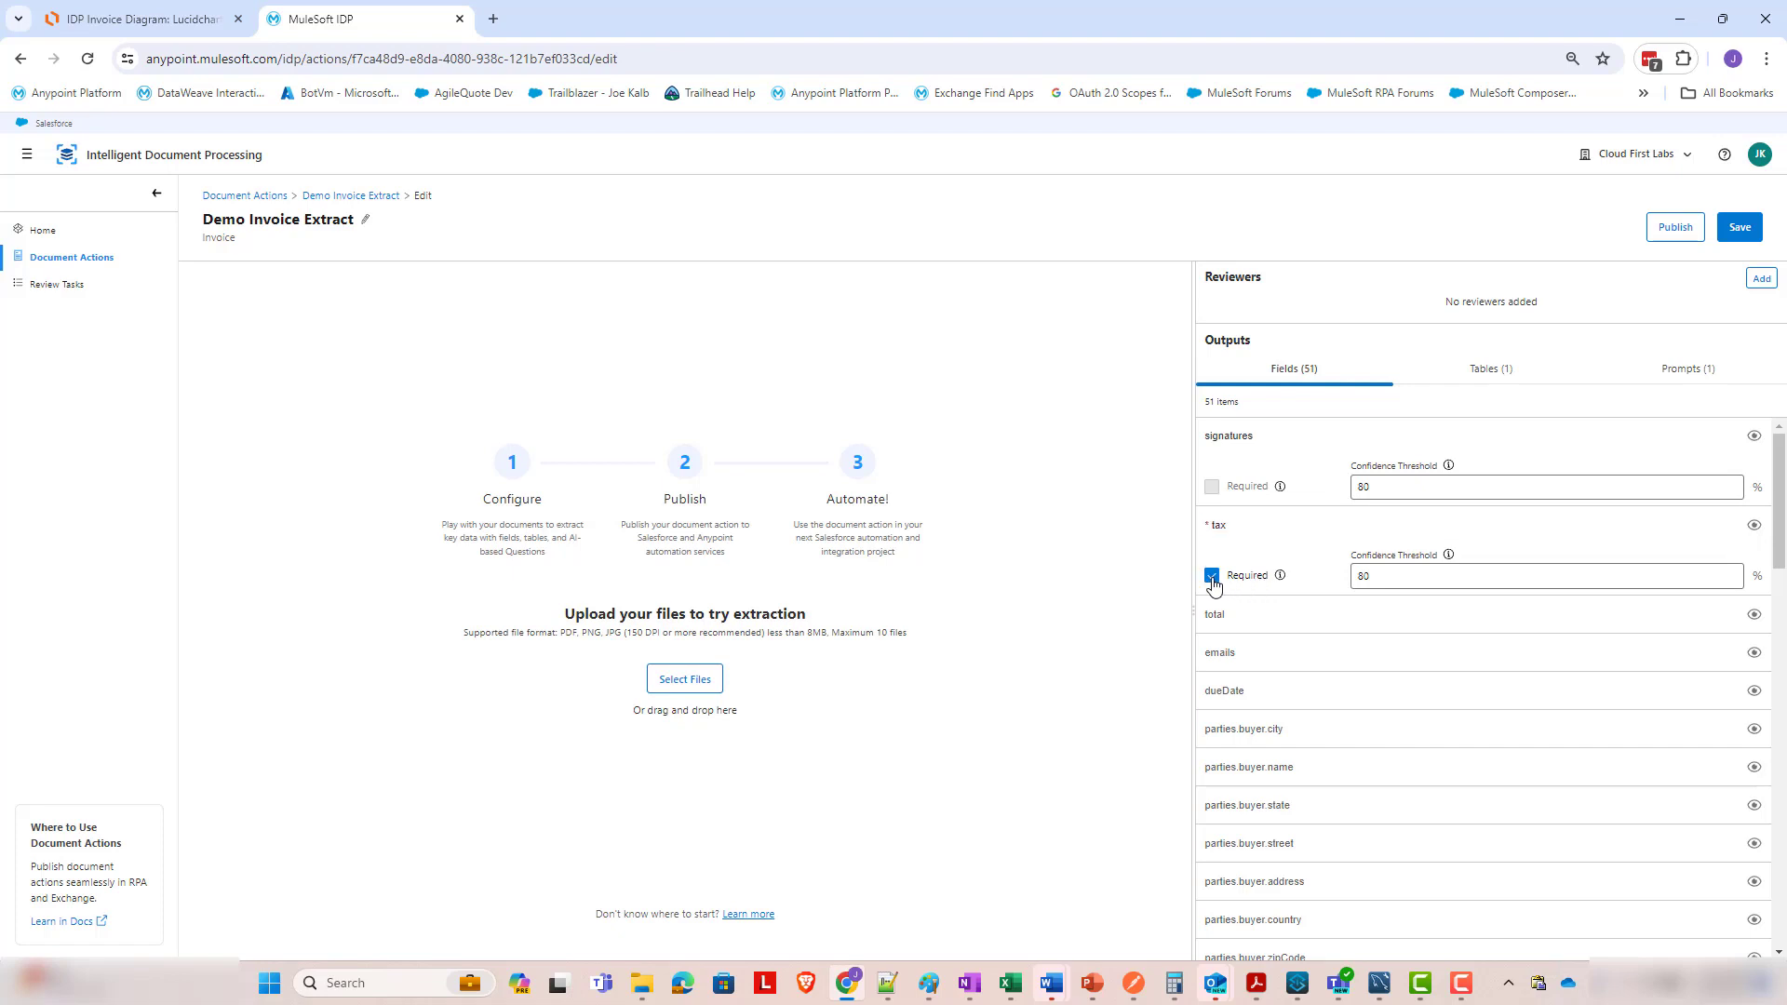
pyautogui.moveTo(1282, 579)
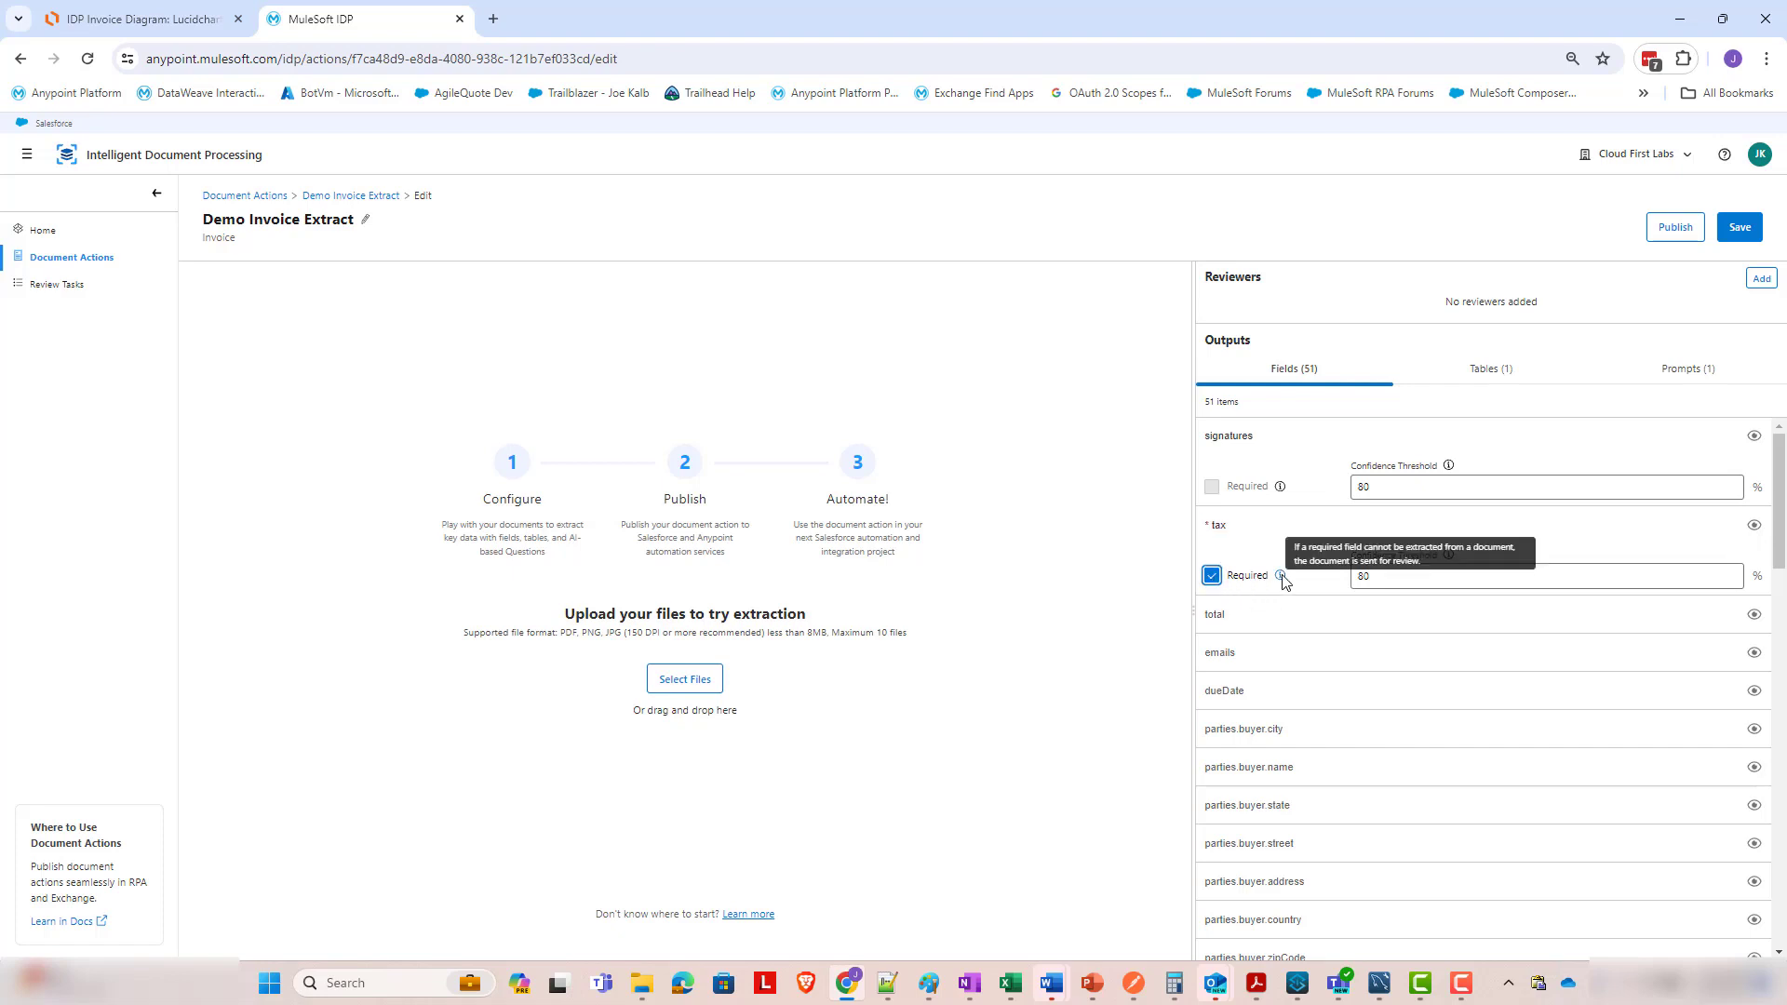
pyautogui.click(1211, 577)
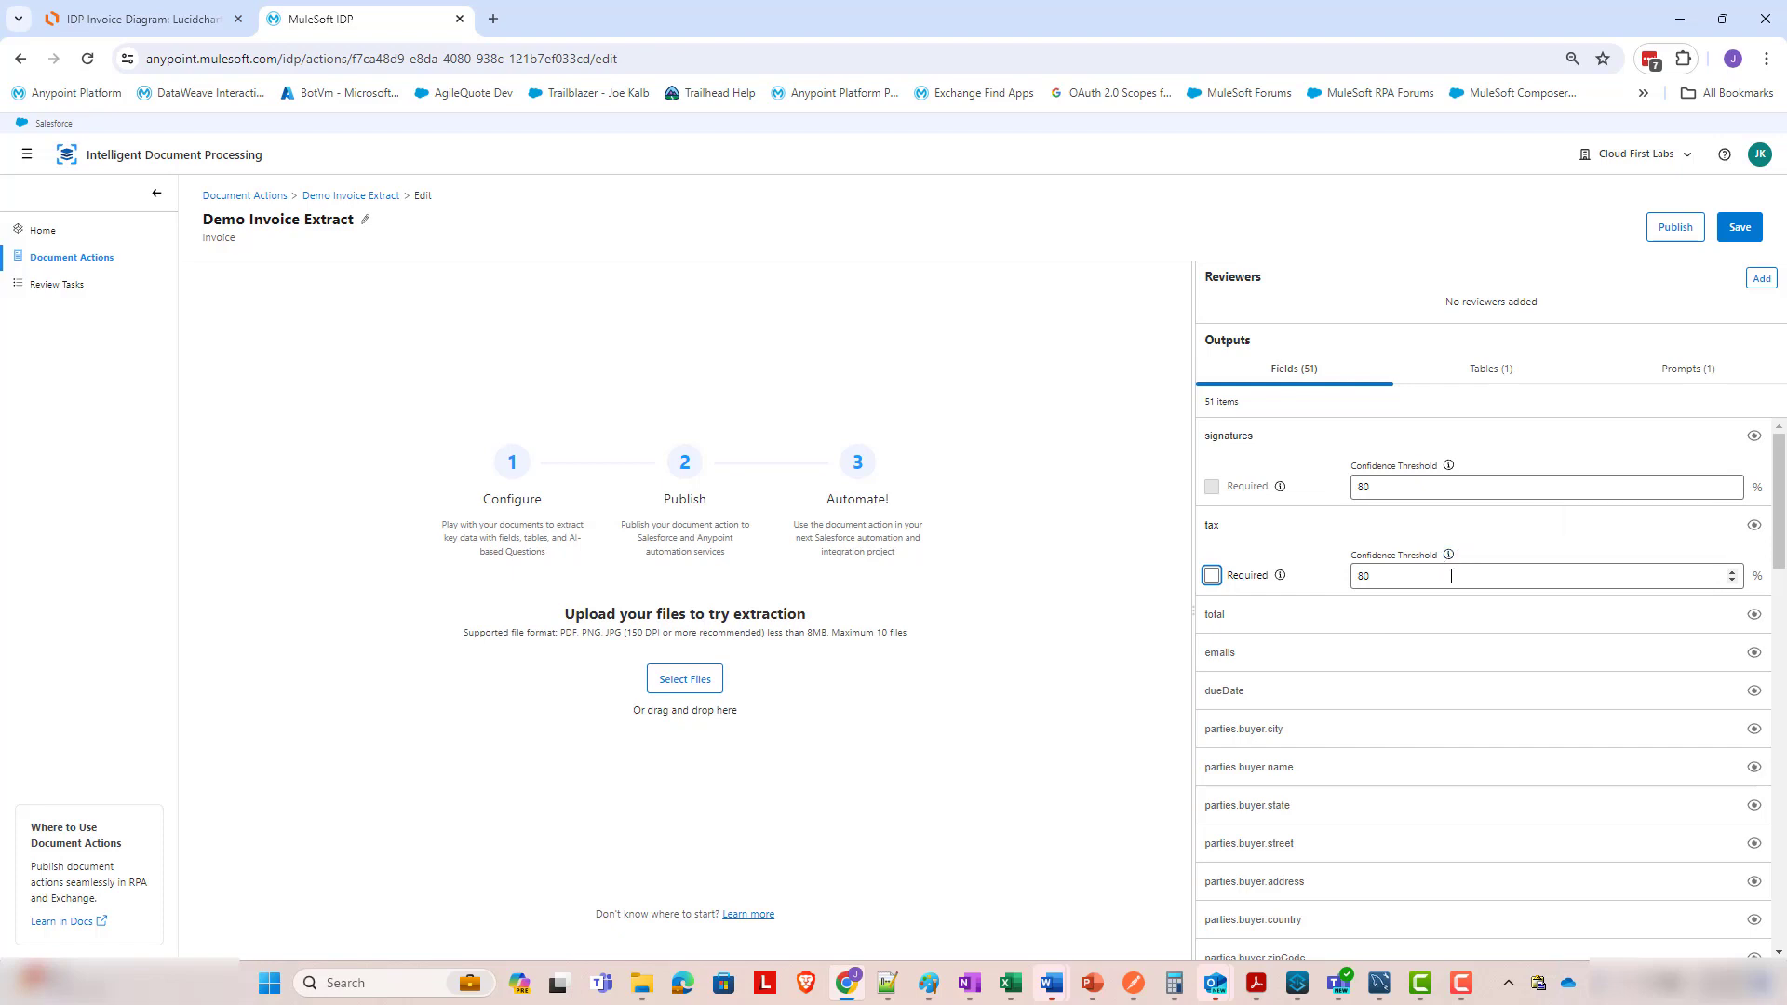
# Raise the tax field's confidence threshold to 90%.
pyautogui.click(1732, 571)
pyautogui.click(1731, 572)
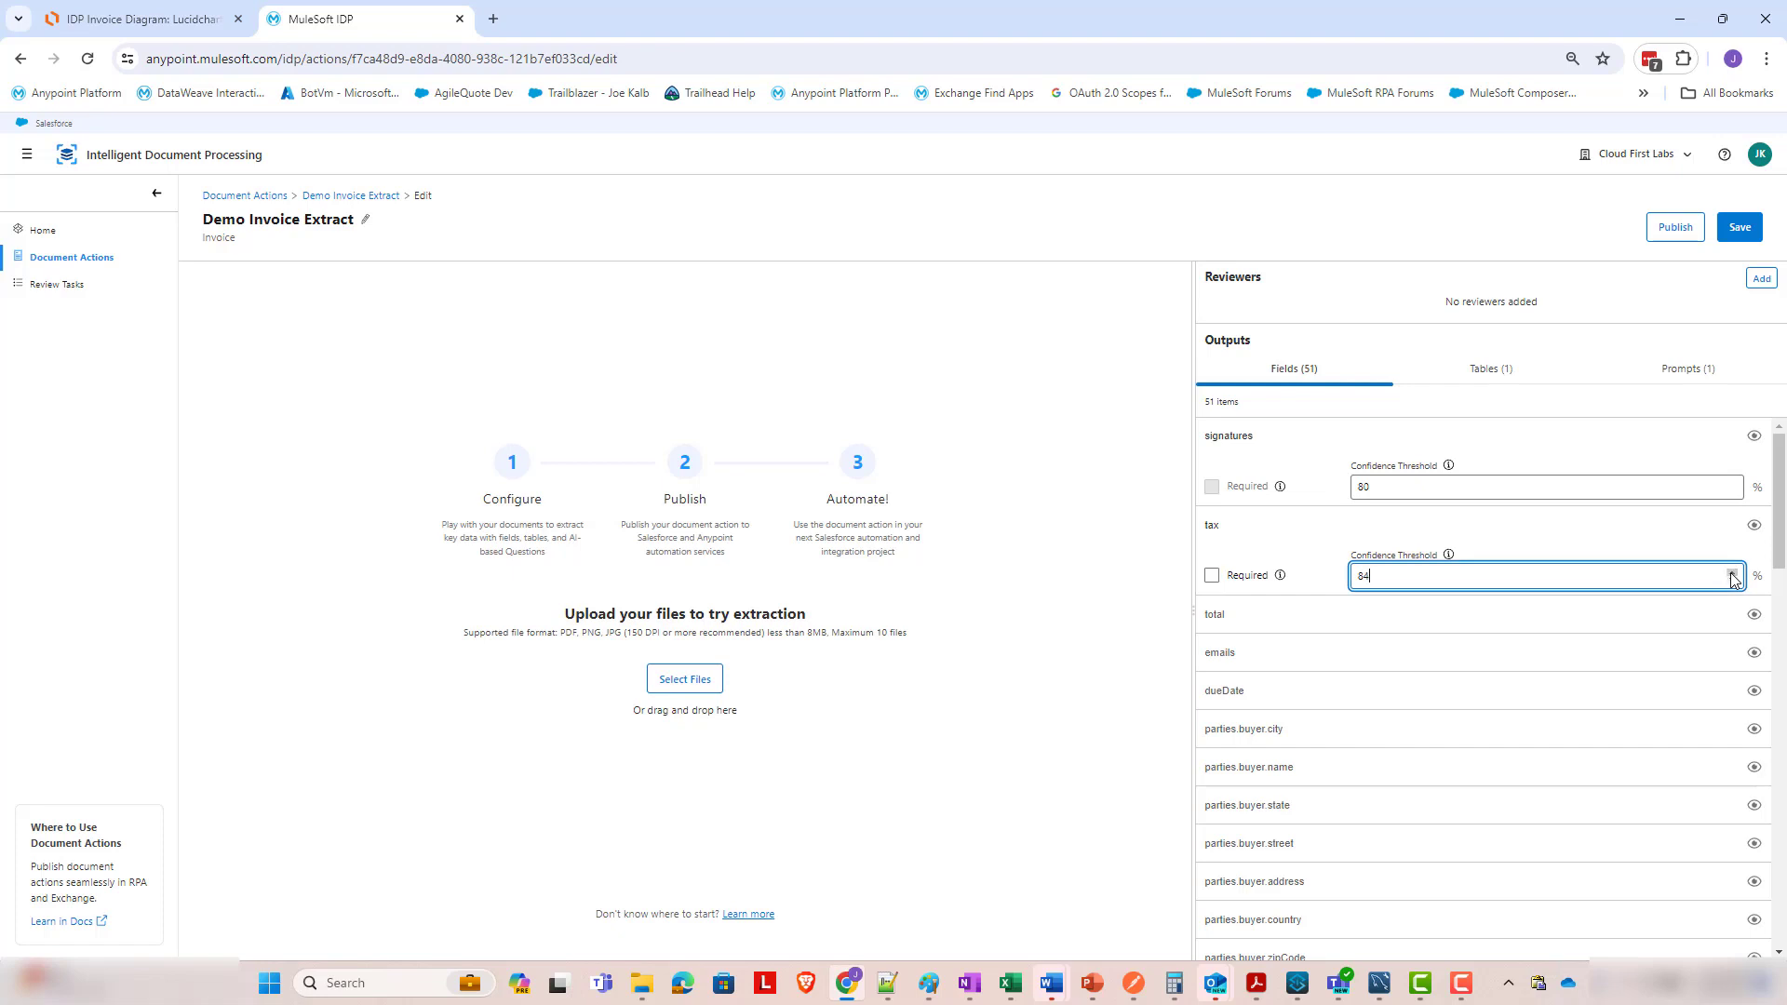
pyautogui.click(1731, 572)
# Review the Salesperson prompt's entry and return to the list of output fields.
pyautogui.click(1661, 372)
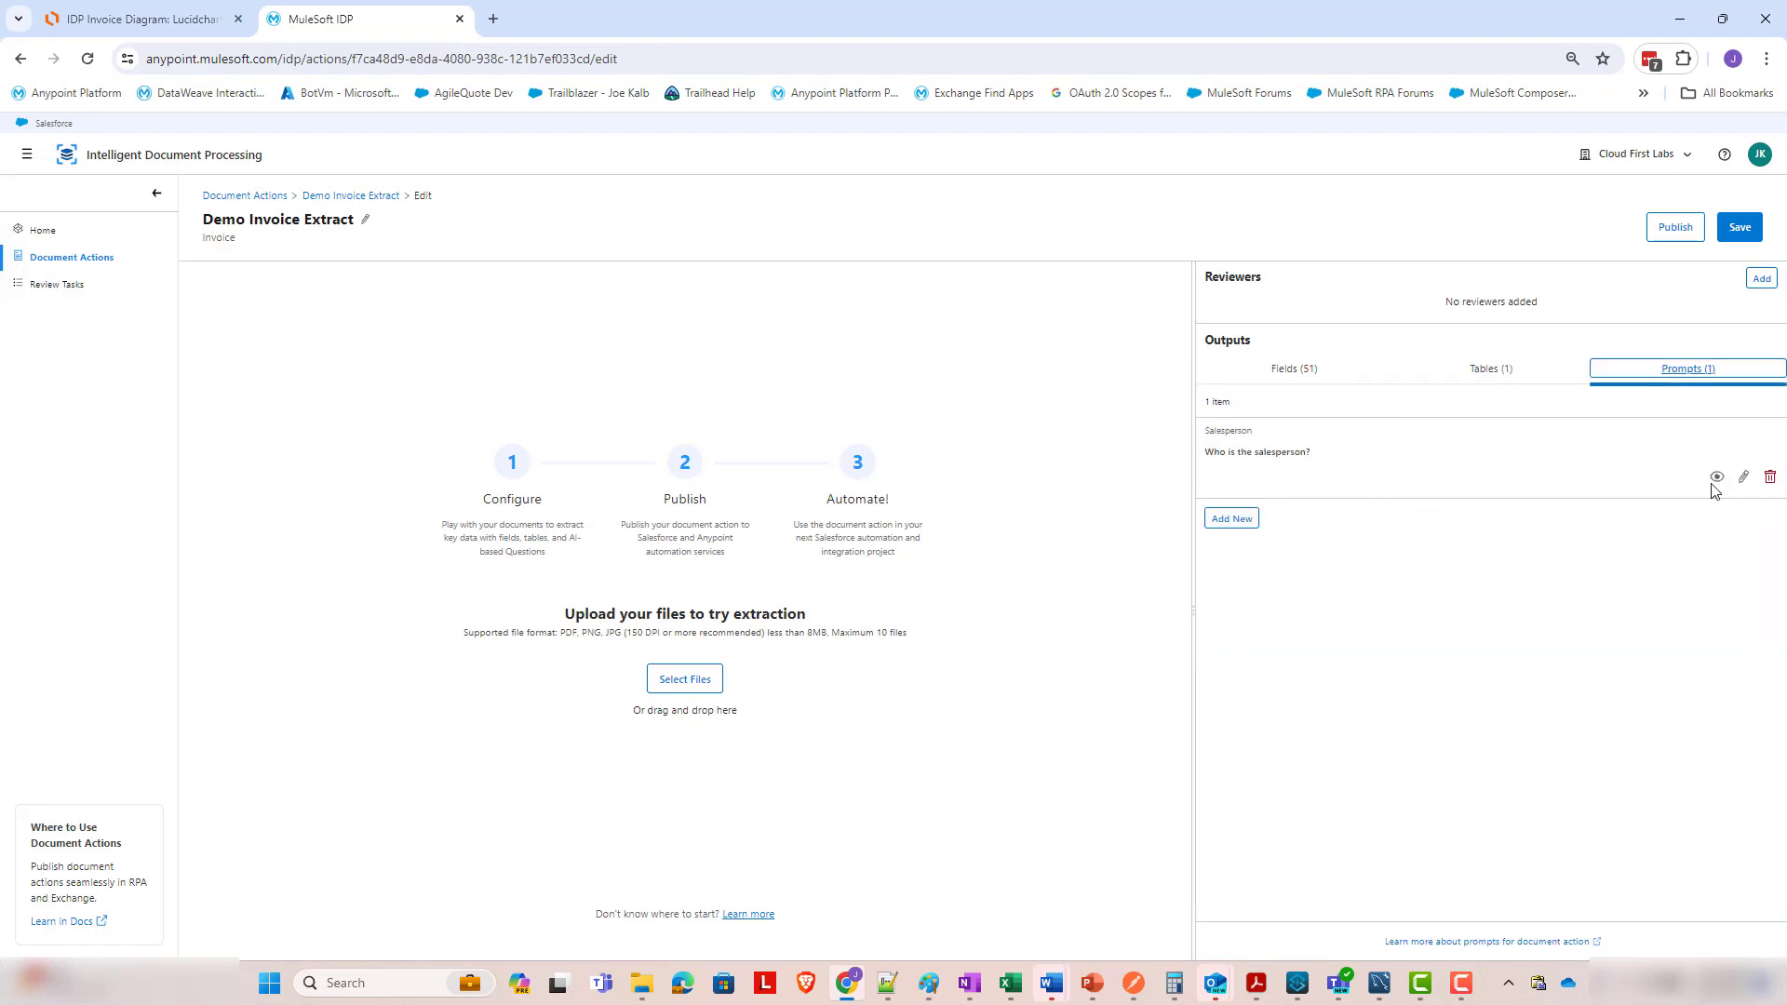
pyautogui.click(1292, 371)
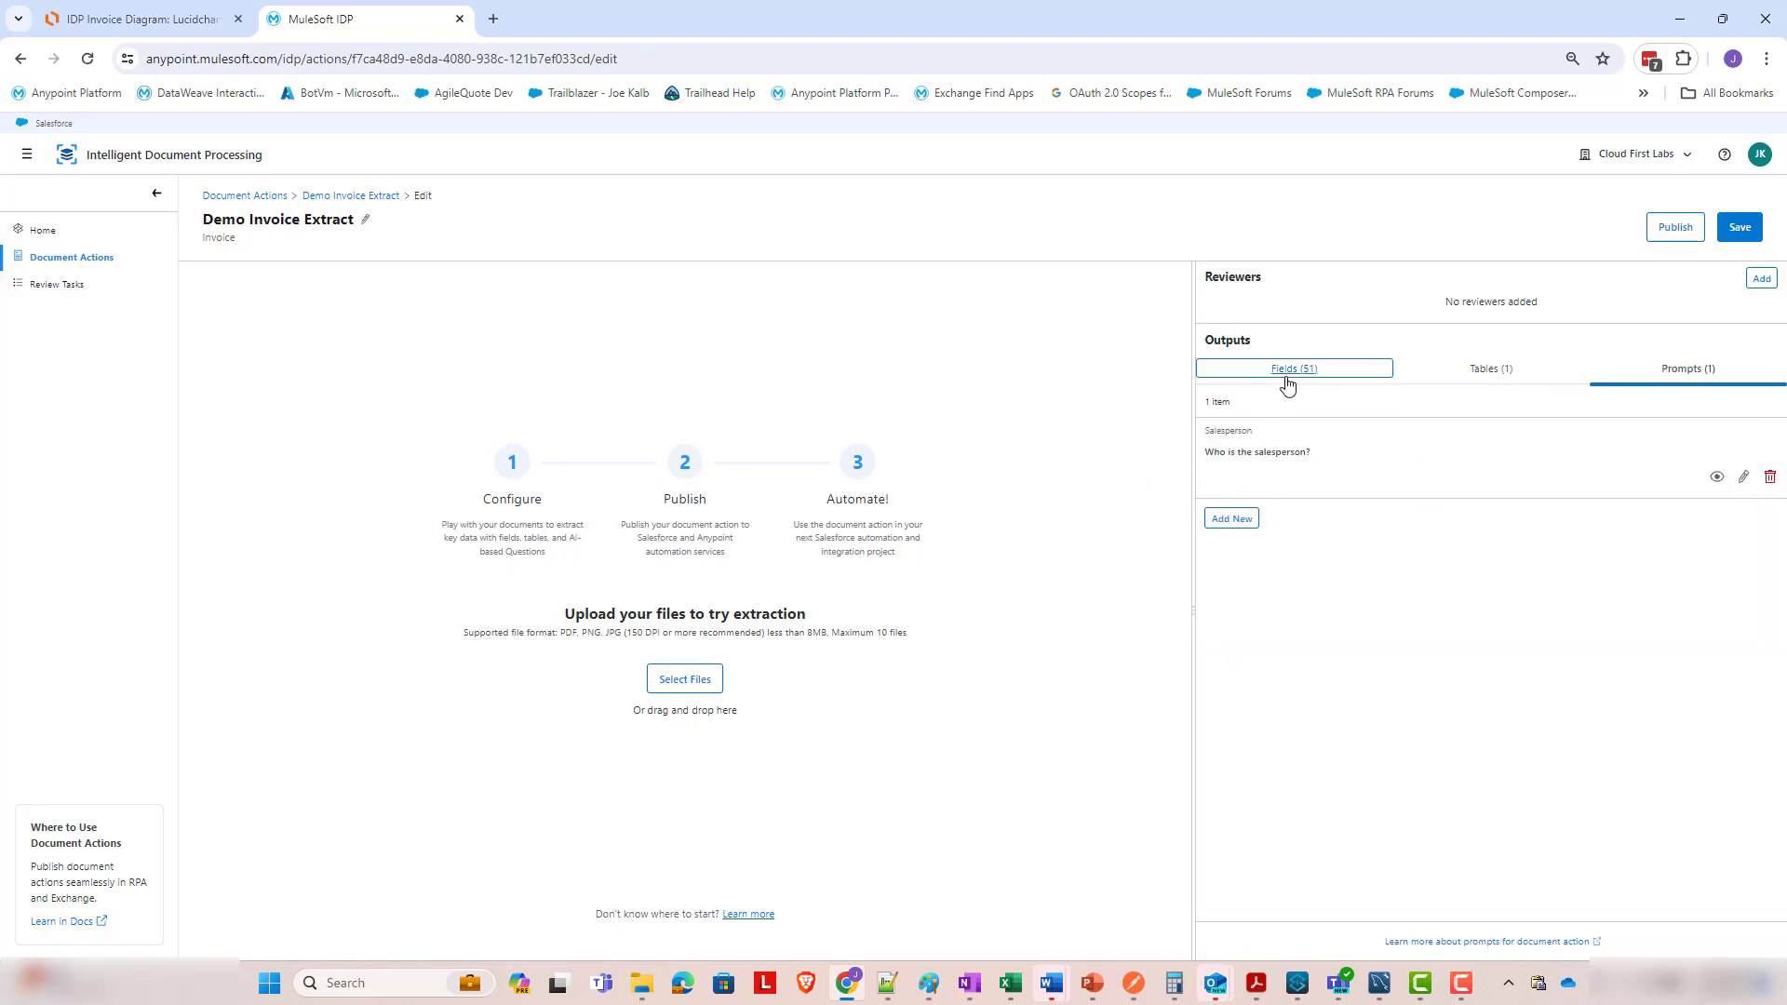
# Upload SampleInvoiceC.pdf as the test document and run the extraction on it.
pyautogui.click(708, 679)
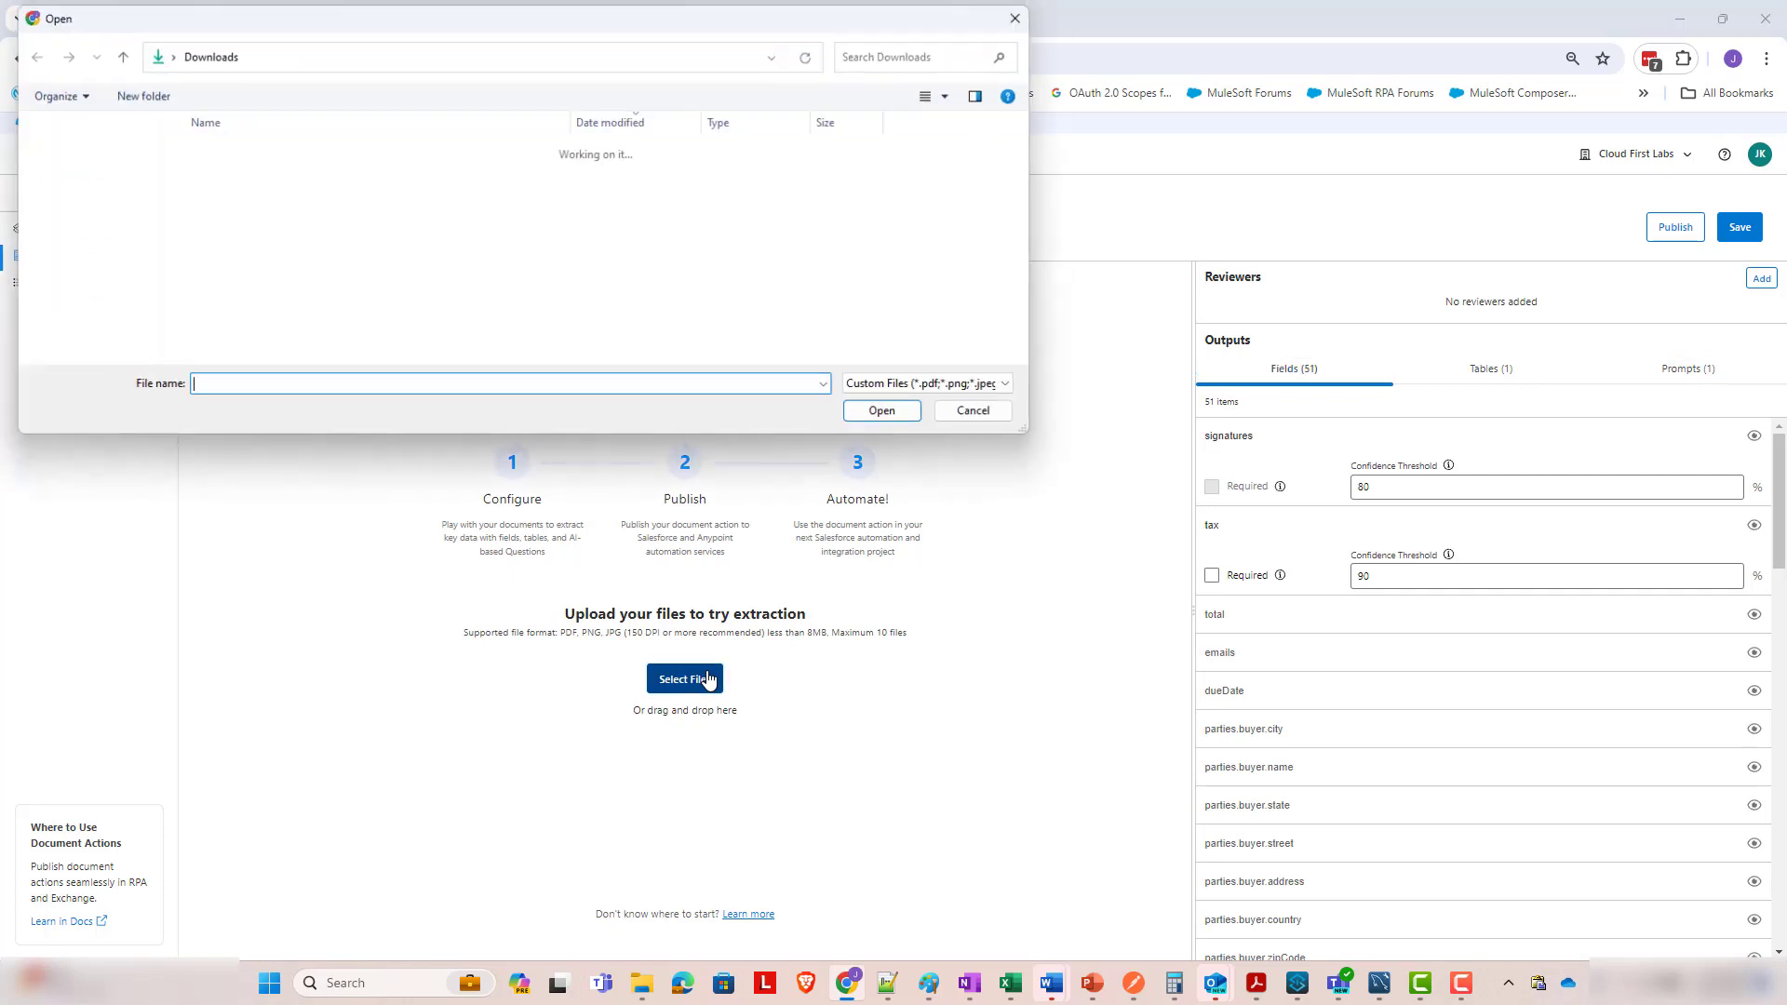
pyautogui.doubleClick(286, 205)
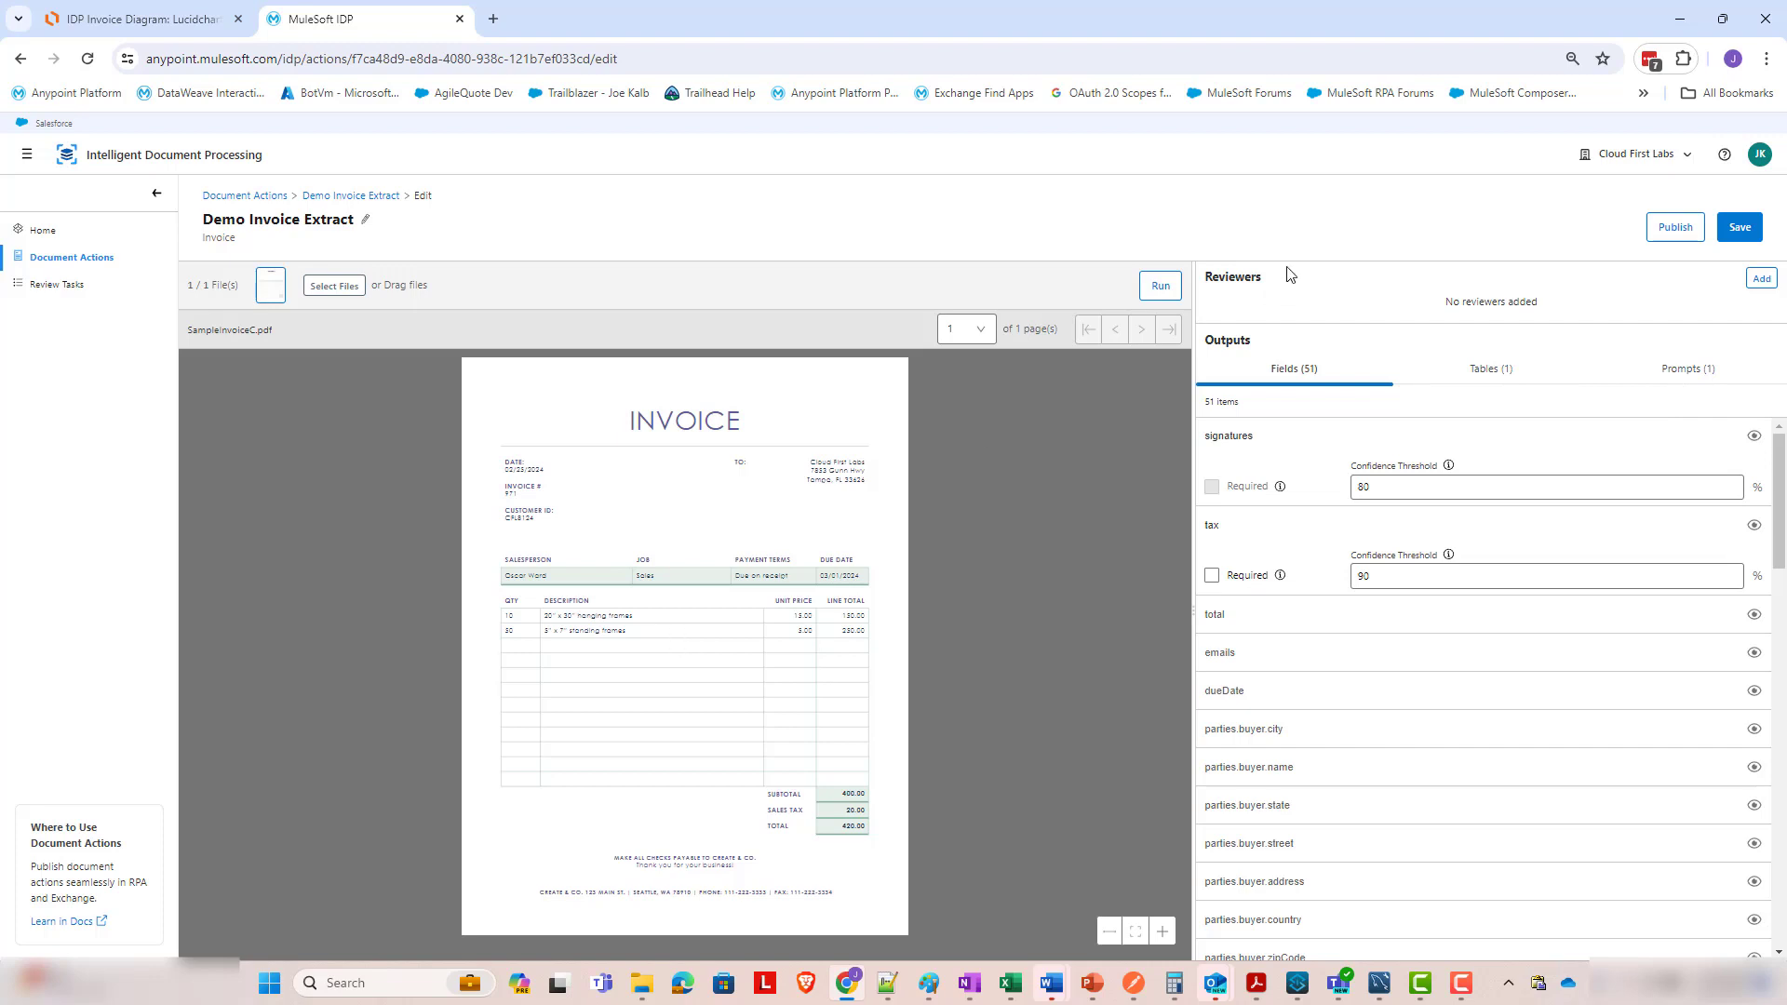
pyautogui.click(1163, 300)
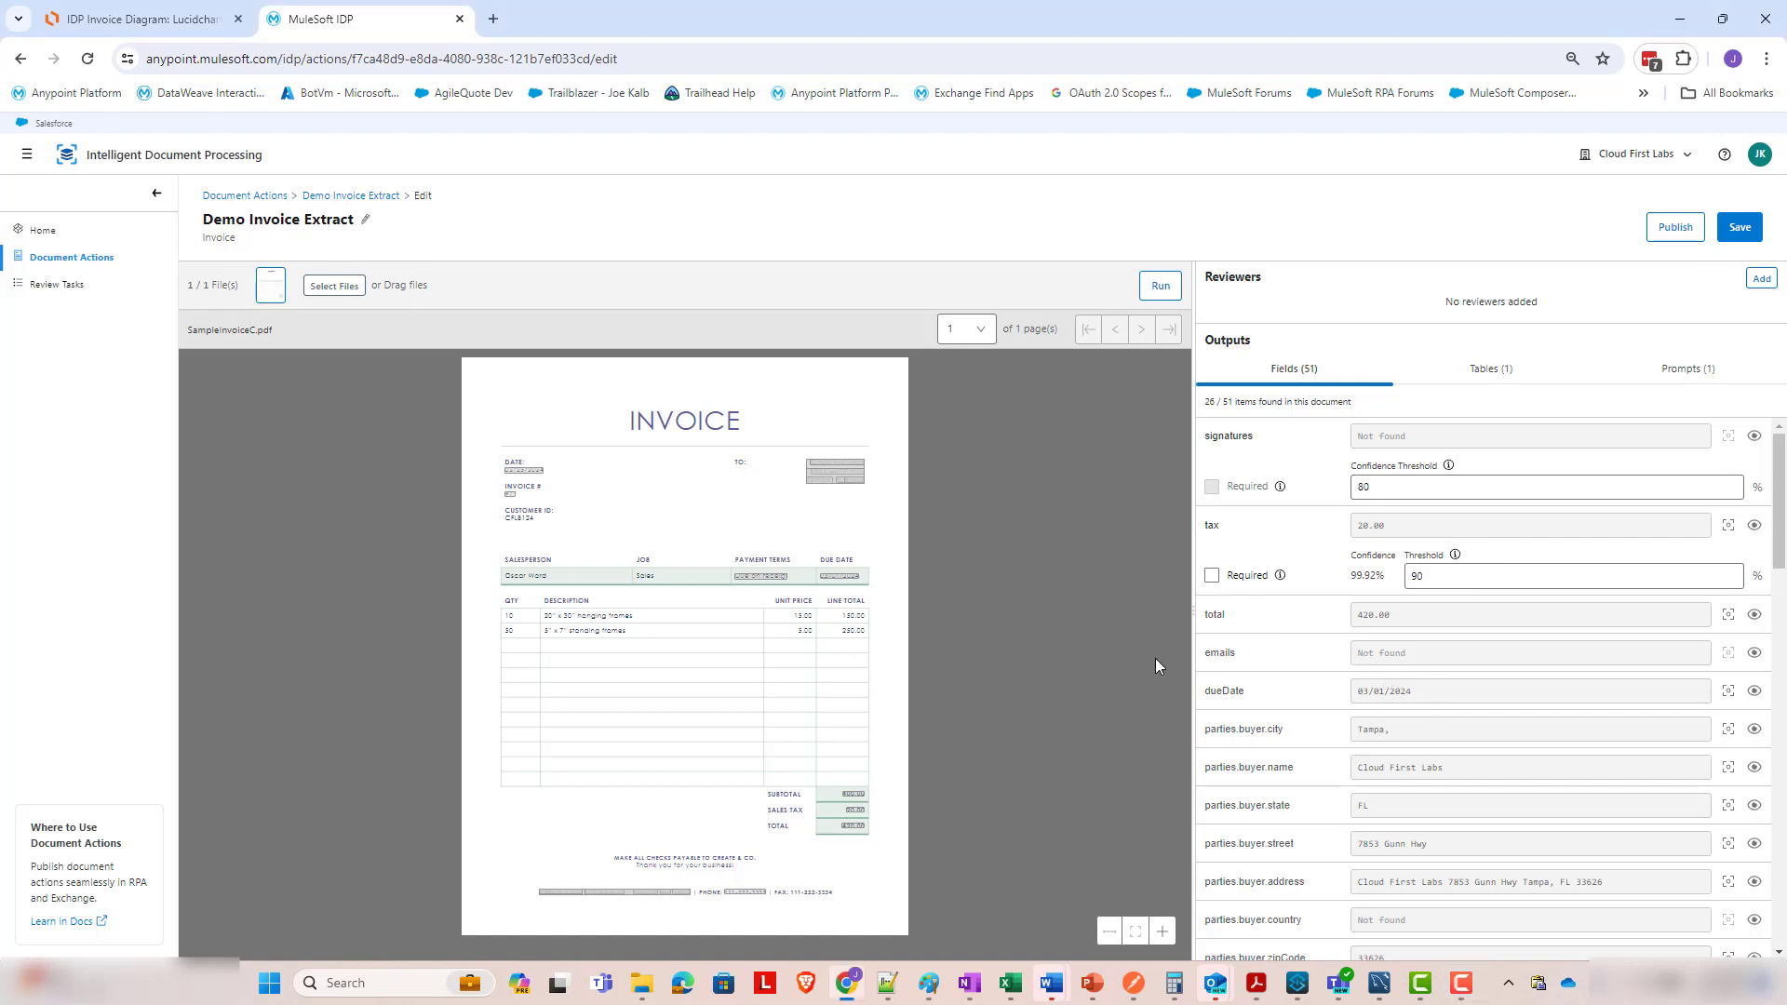
# Examine the extracted field values and compare them with the highlighted regions on the invoice.
pyautogui.scroll(-1, 1372, 662)
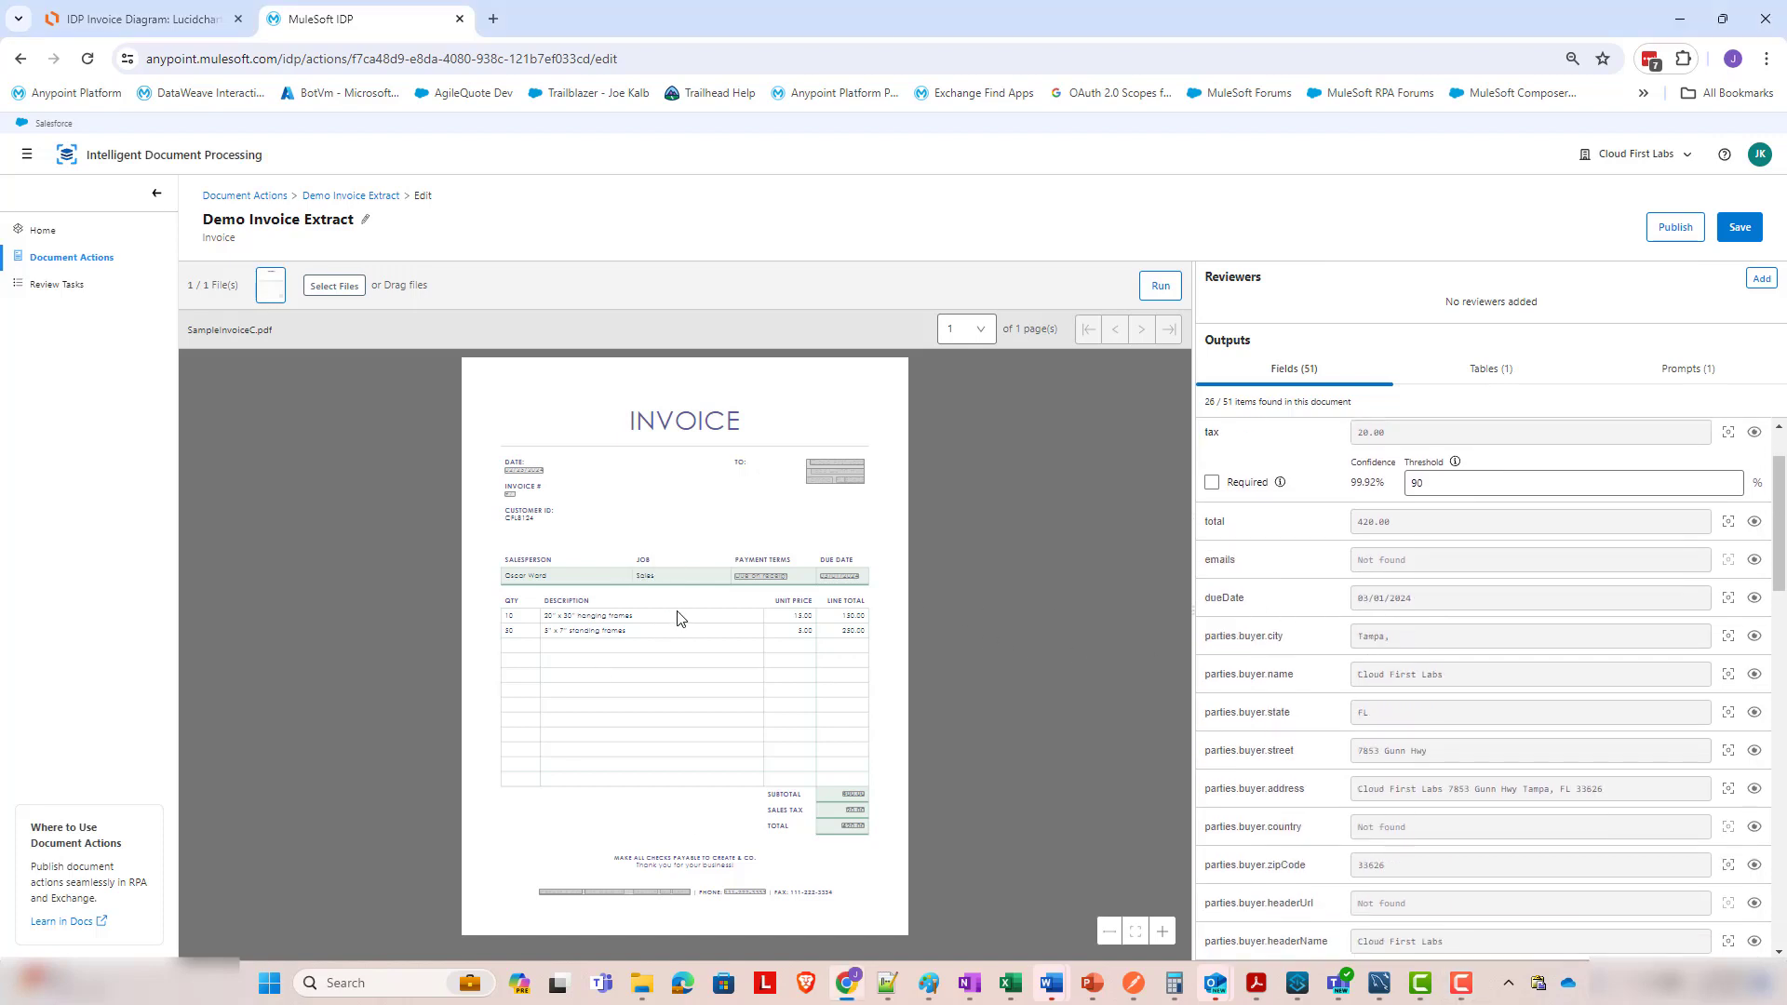
pyautogui.click(848, 486)
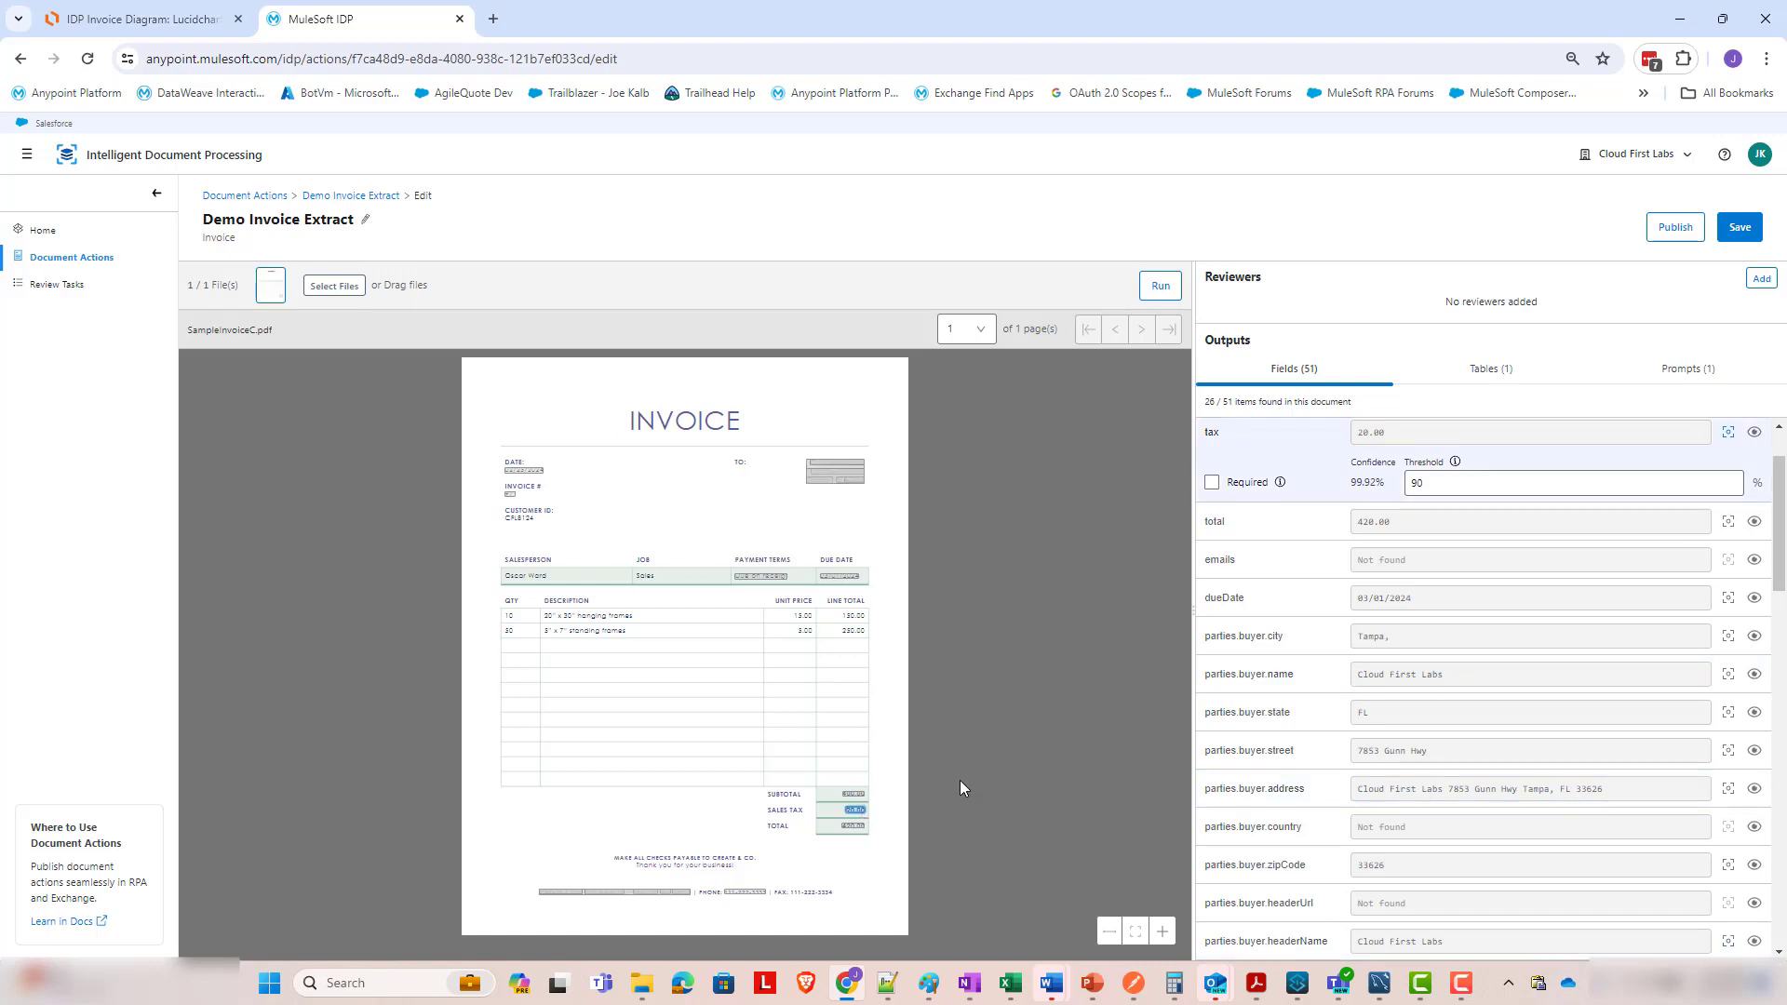
pyautogui.scroll(1, 1396, 605)
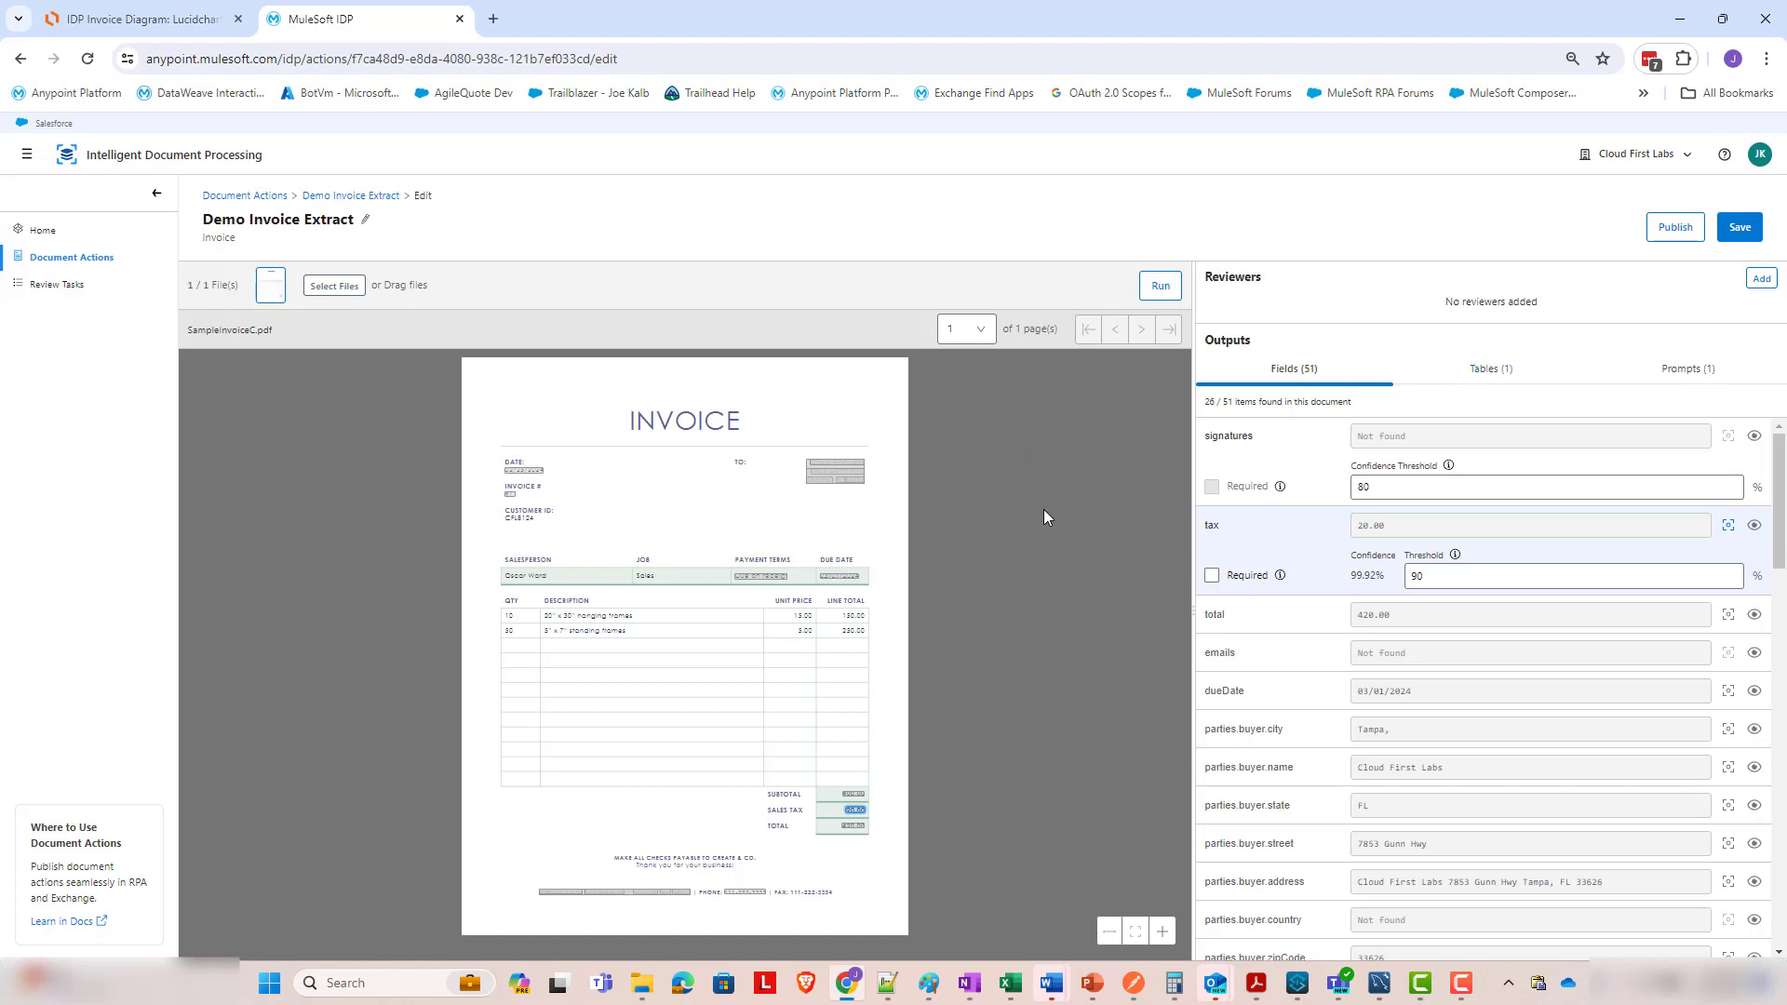
# Save the Demo Invoice Extract document action.
pyautogui.click(1748, 229)
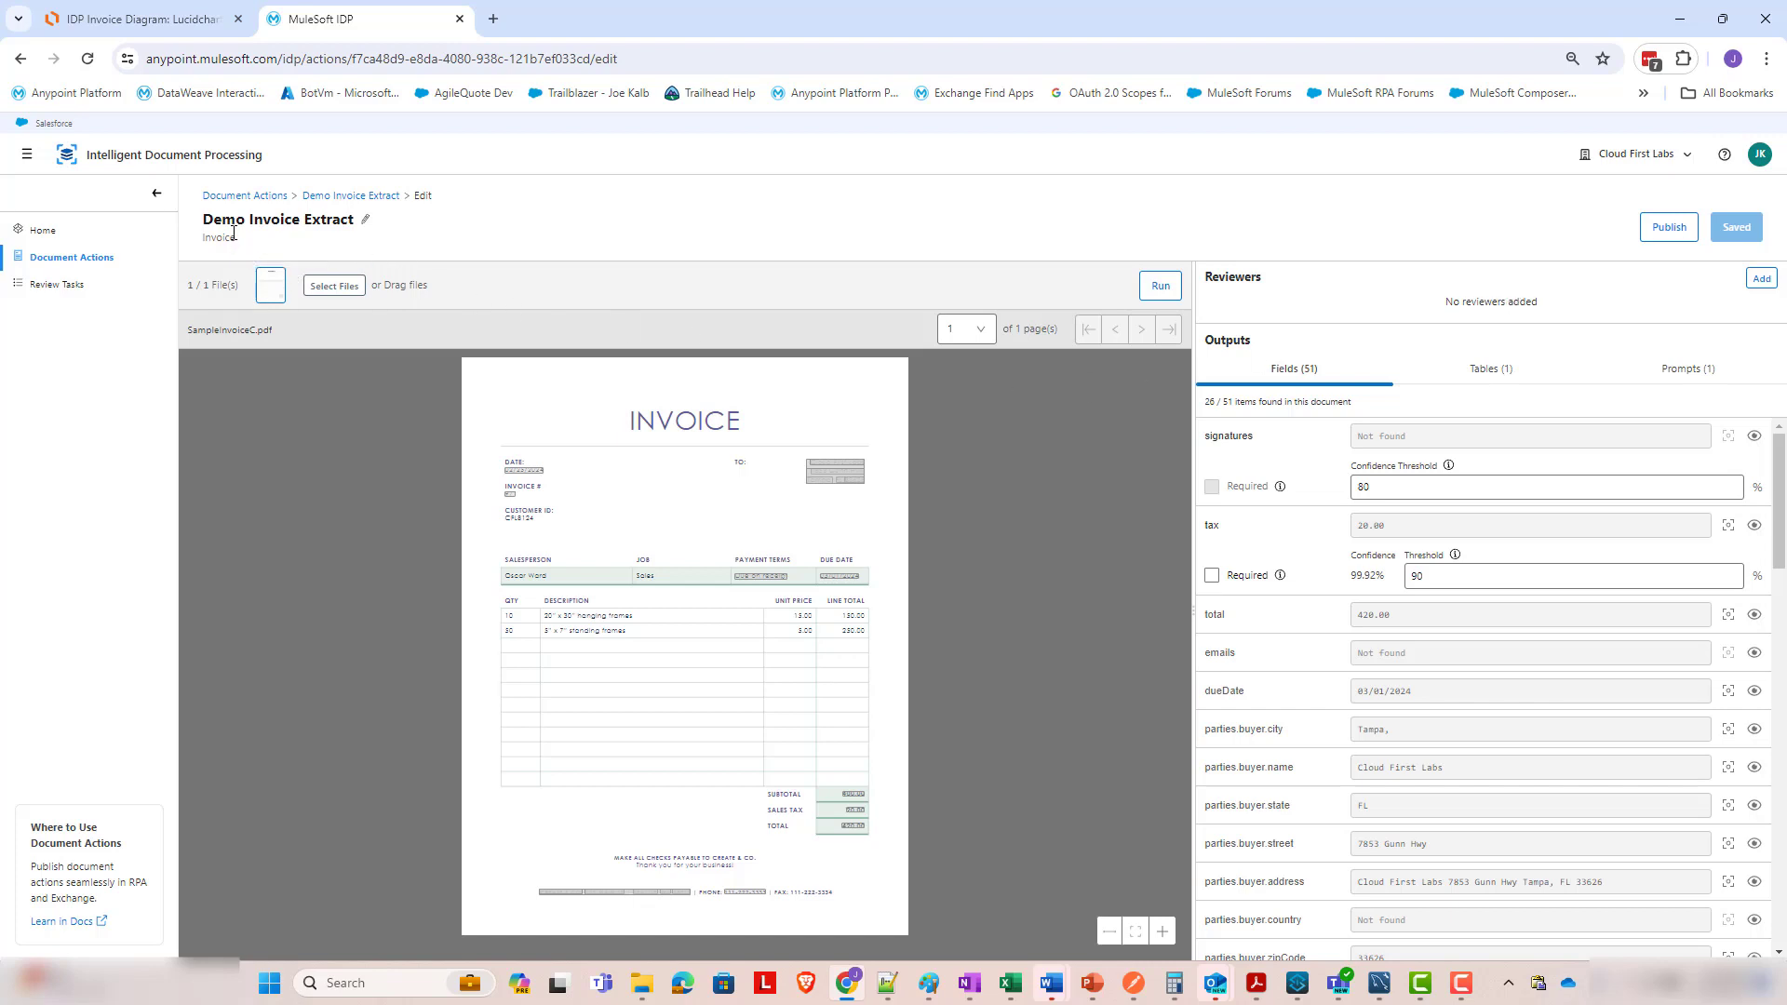
pyautogui.moveTo(205, 219); pyautogui.dragTo(356, 221)
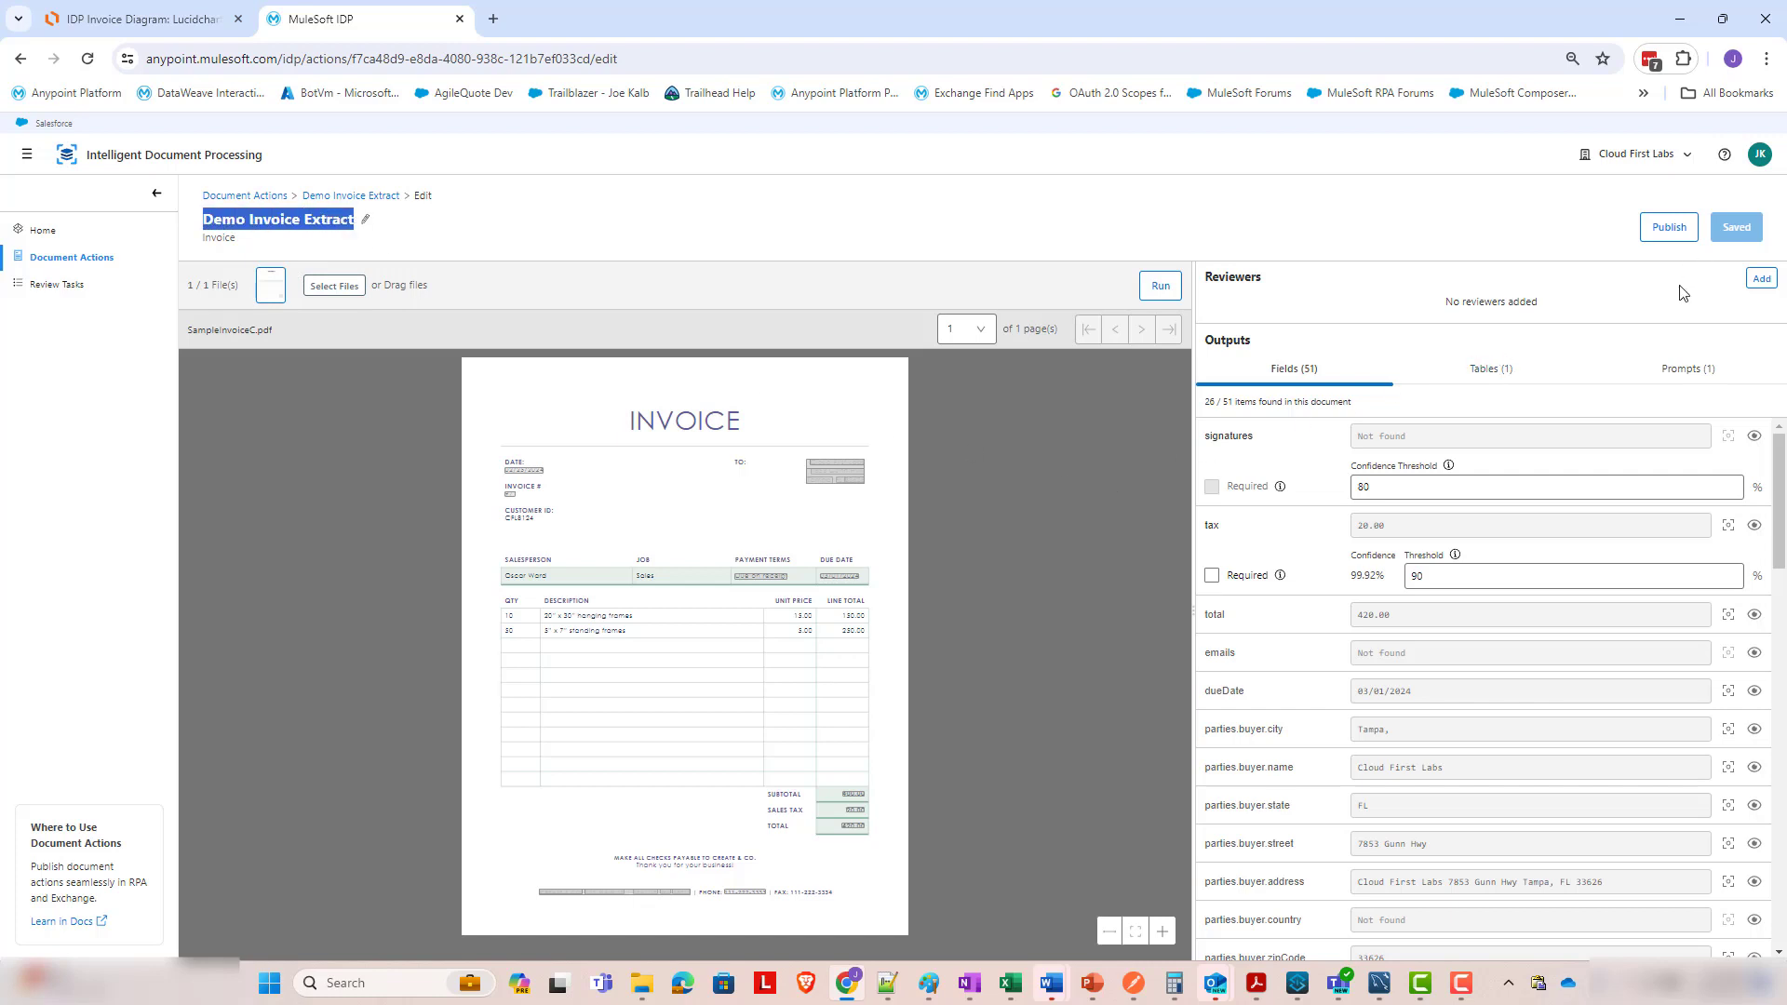
pyautogui.click(1666, 230)
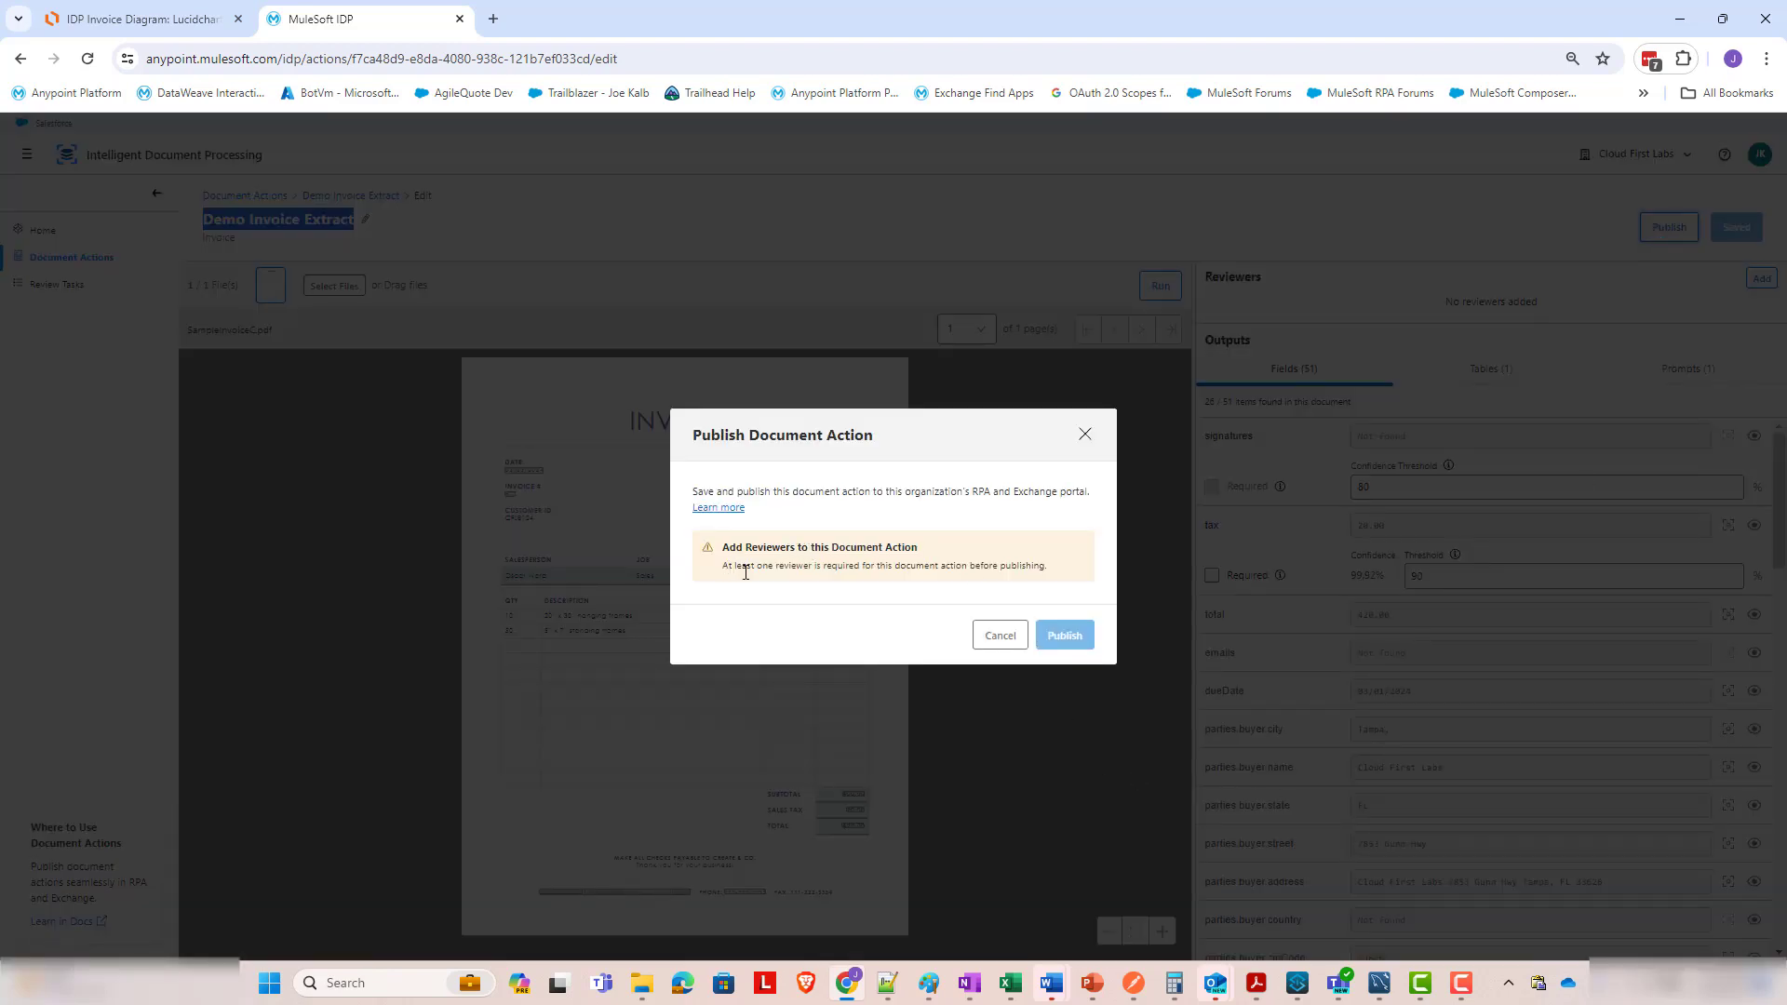
pyautogui.click(999, 637)
# Add a reviewer to the document action by searching for the person's first name, and save the reviewer list.
pyautogui.click(1761, 279)
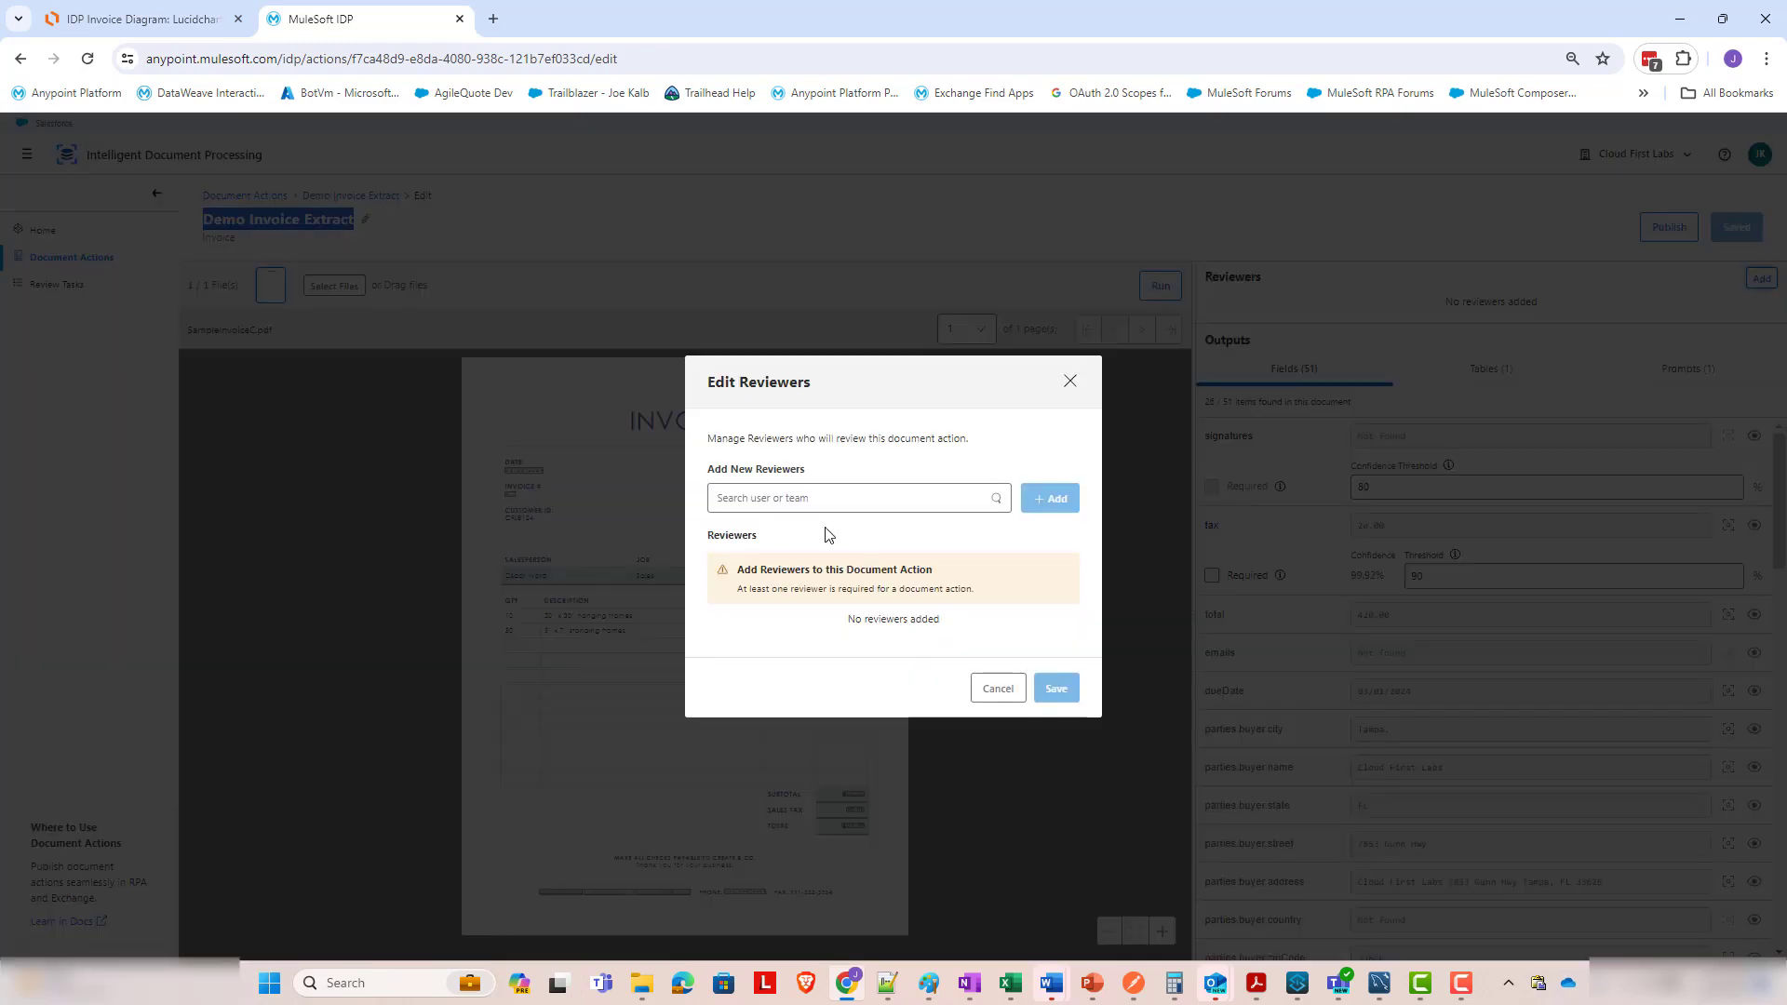
pyautogui.click(959, 508)
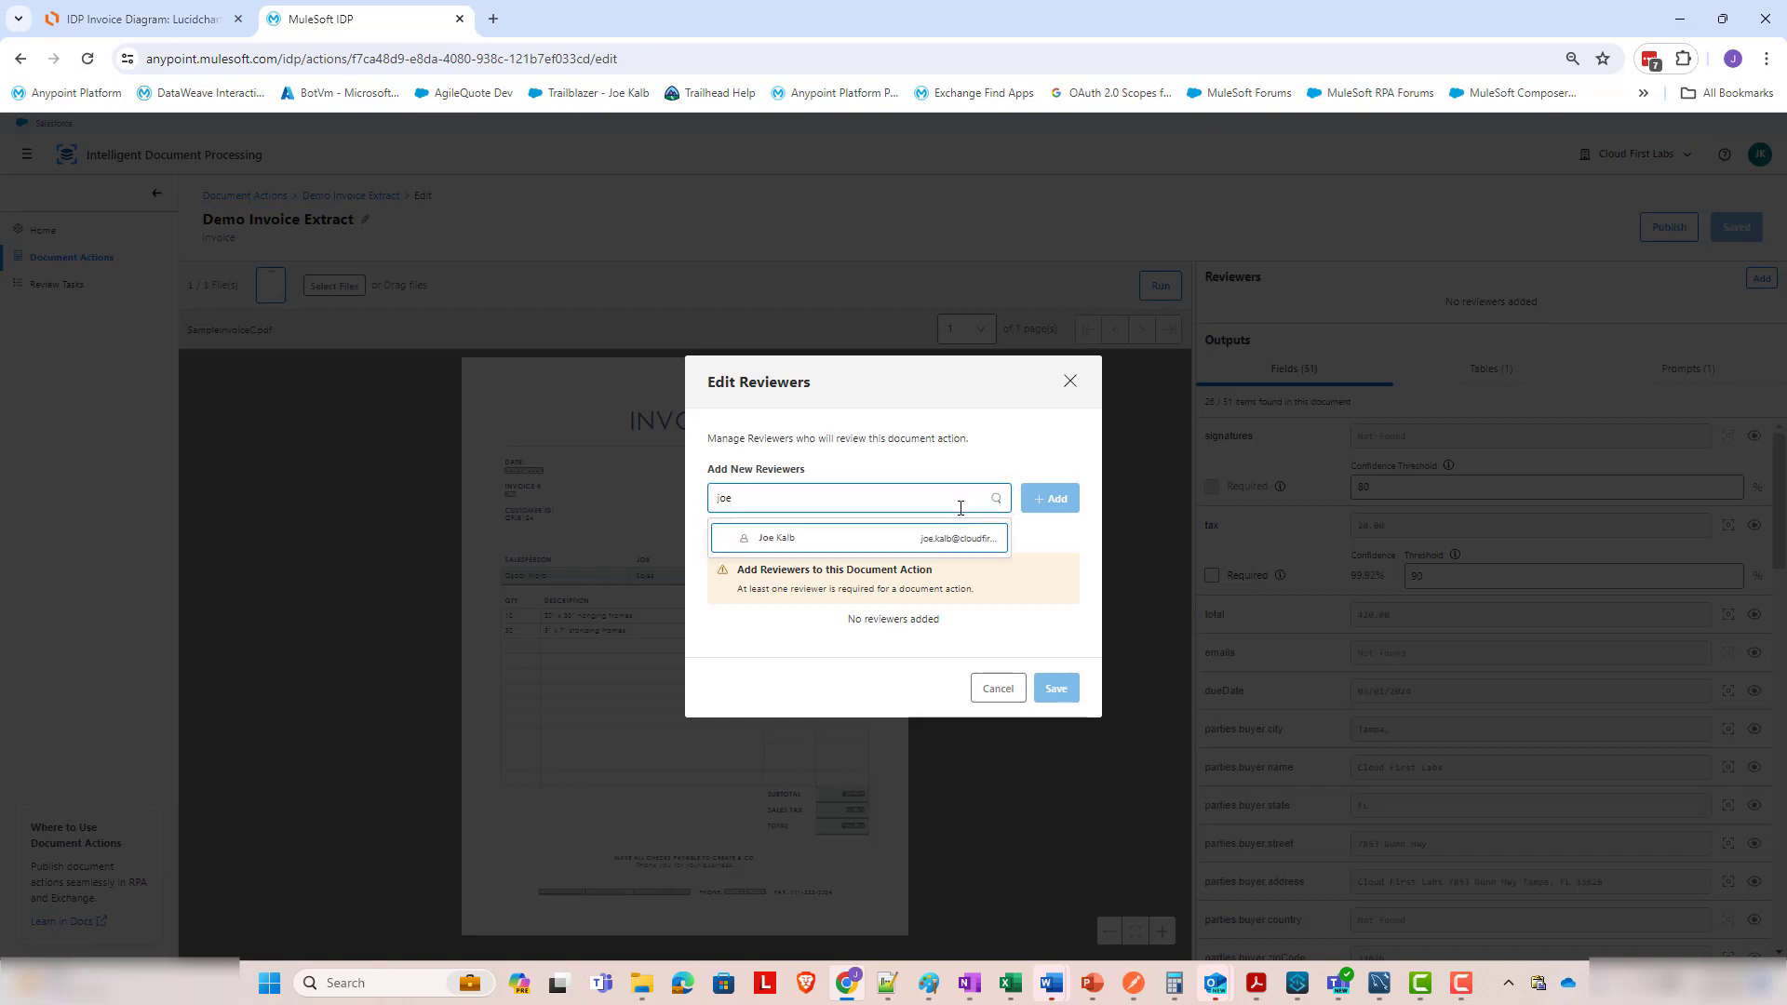
pyautogui.click(898, 542)
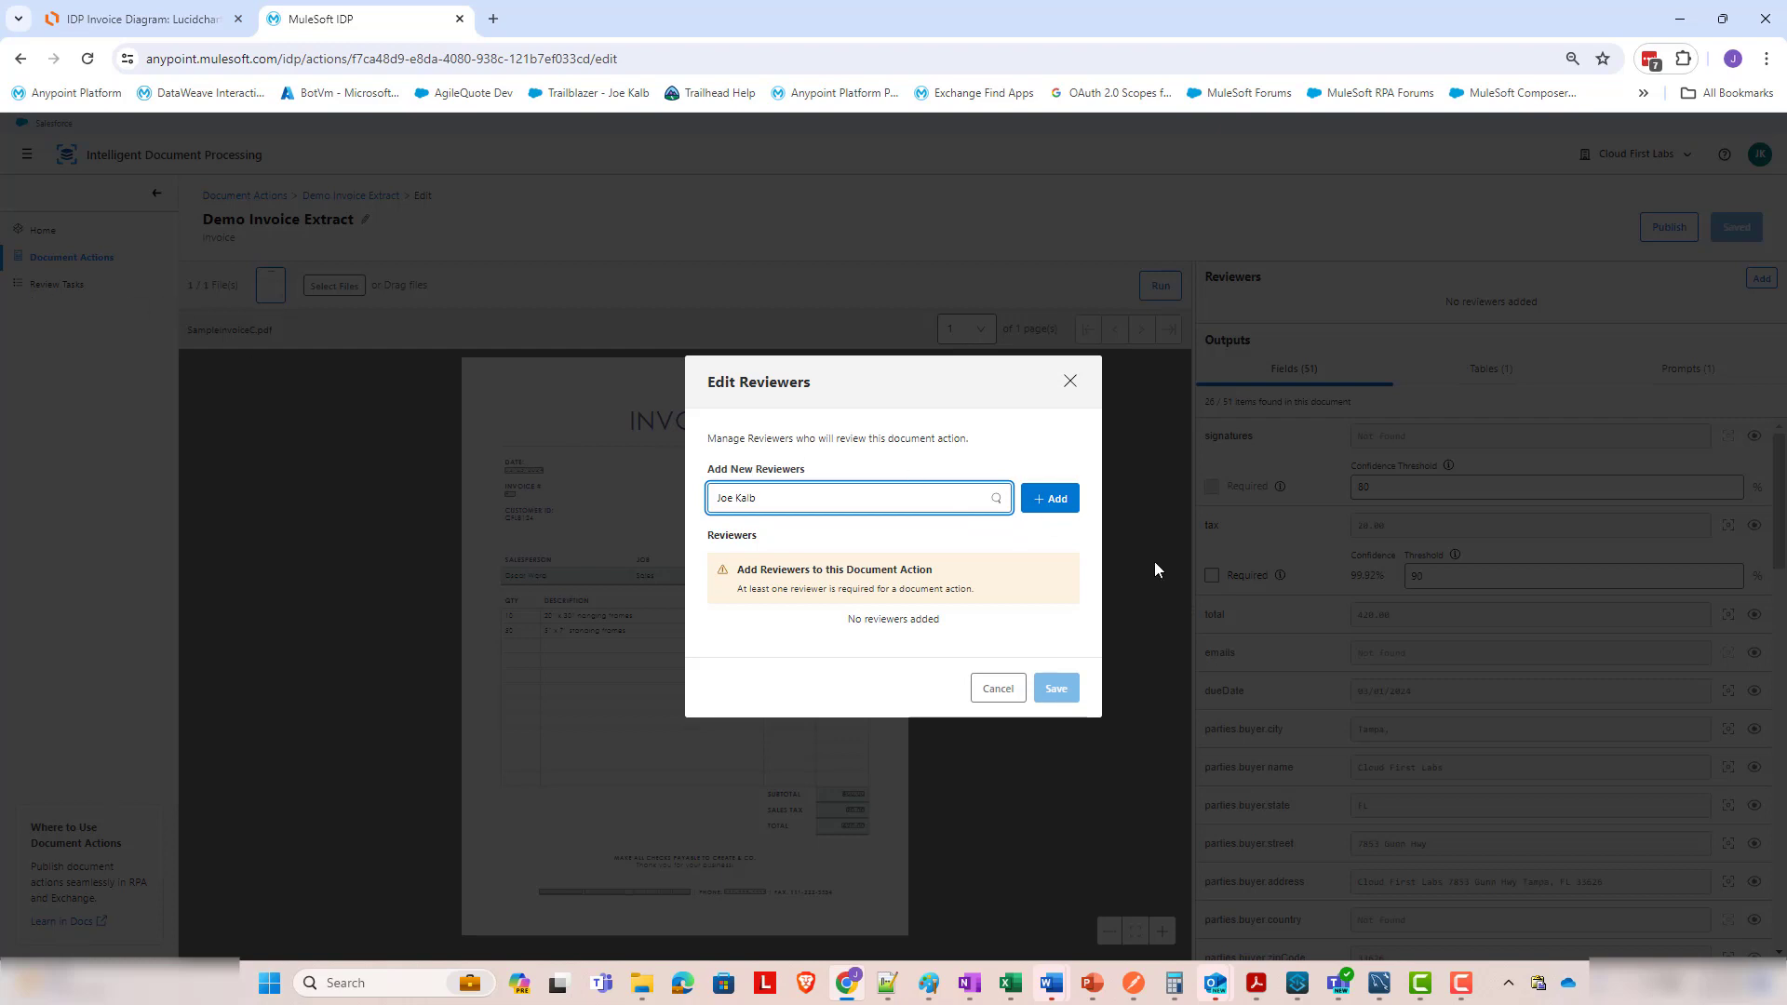
pyautogui.click(1050, 498)
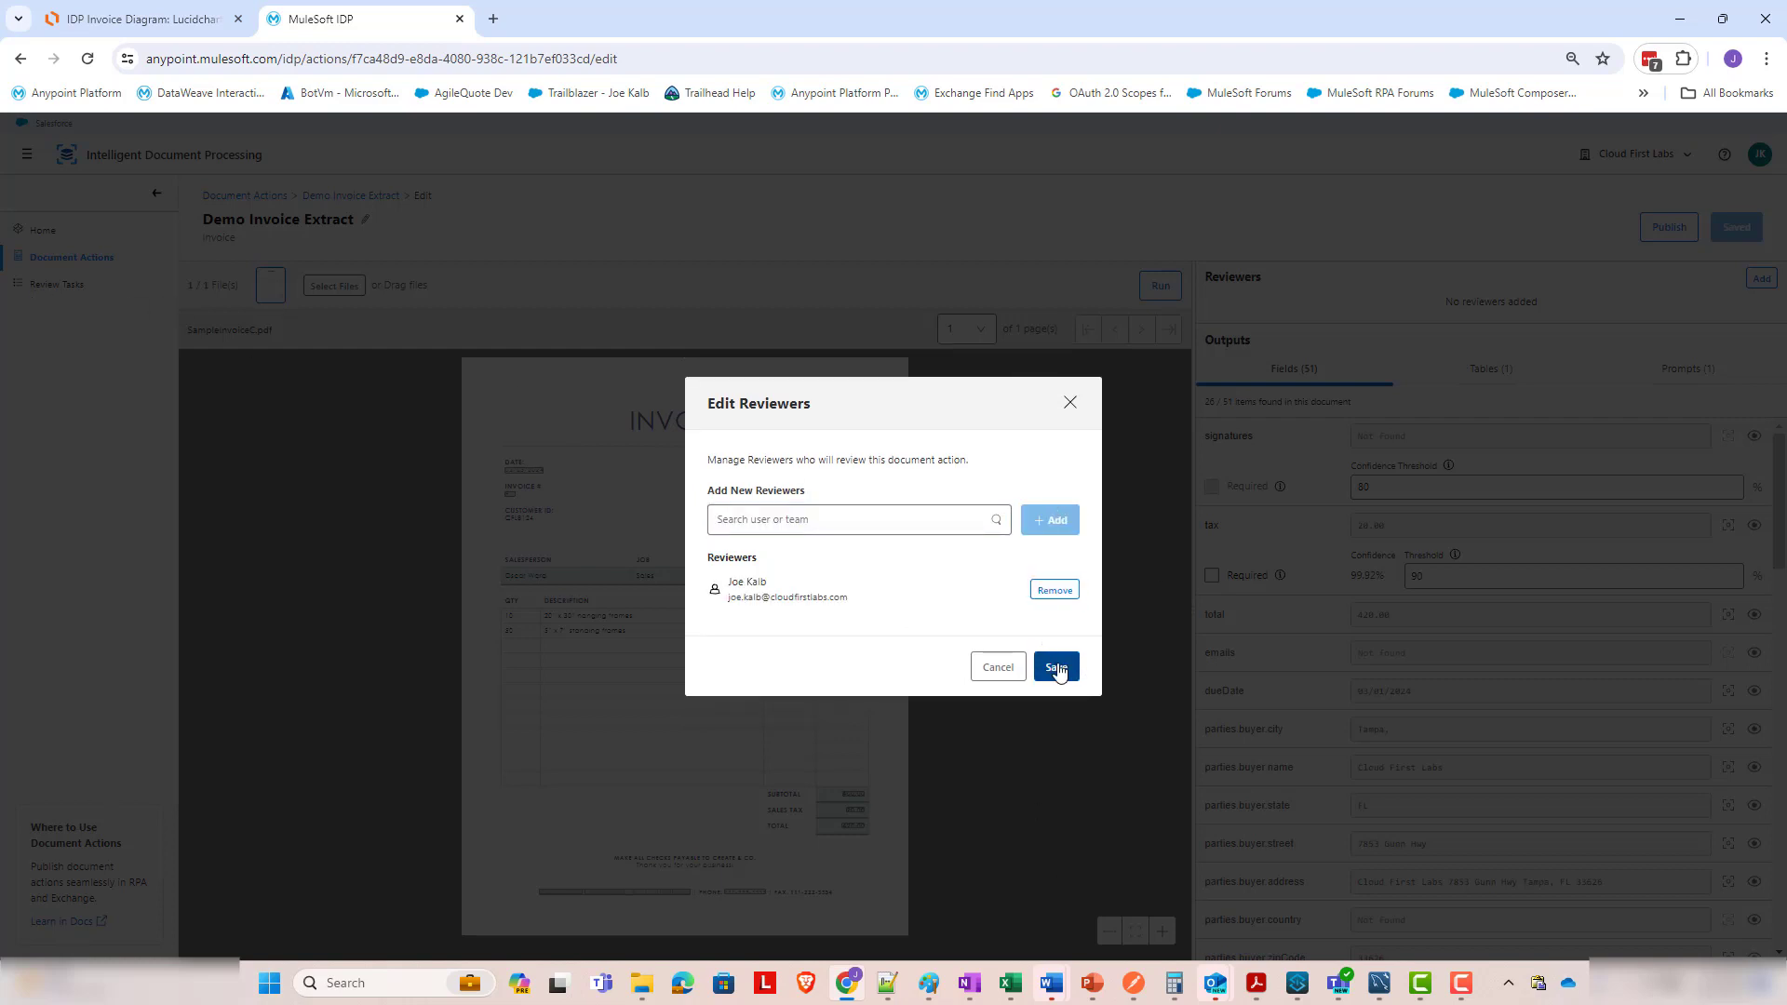
pyautogui.click(1056, 667)
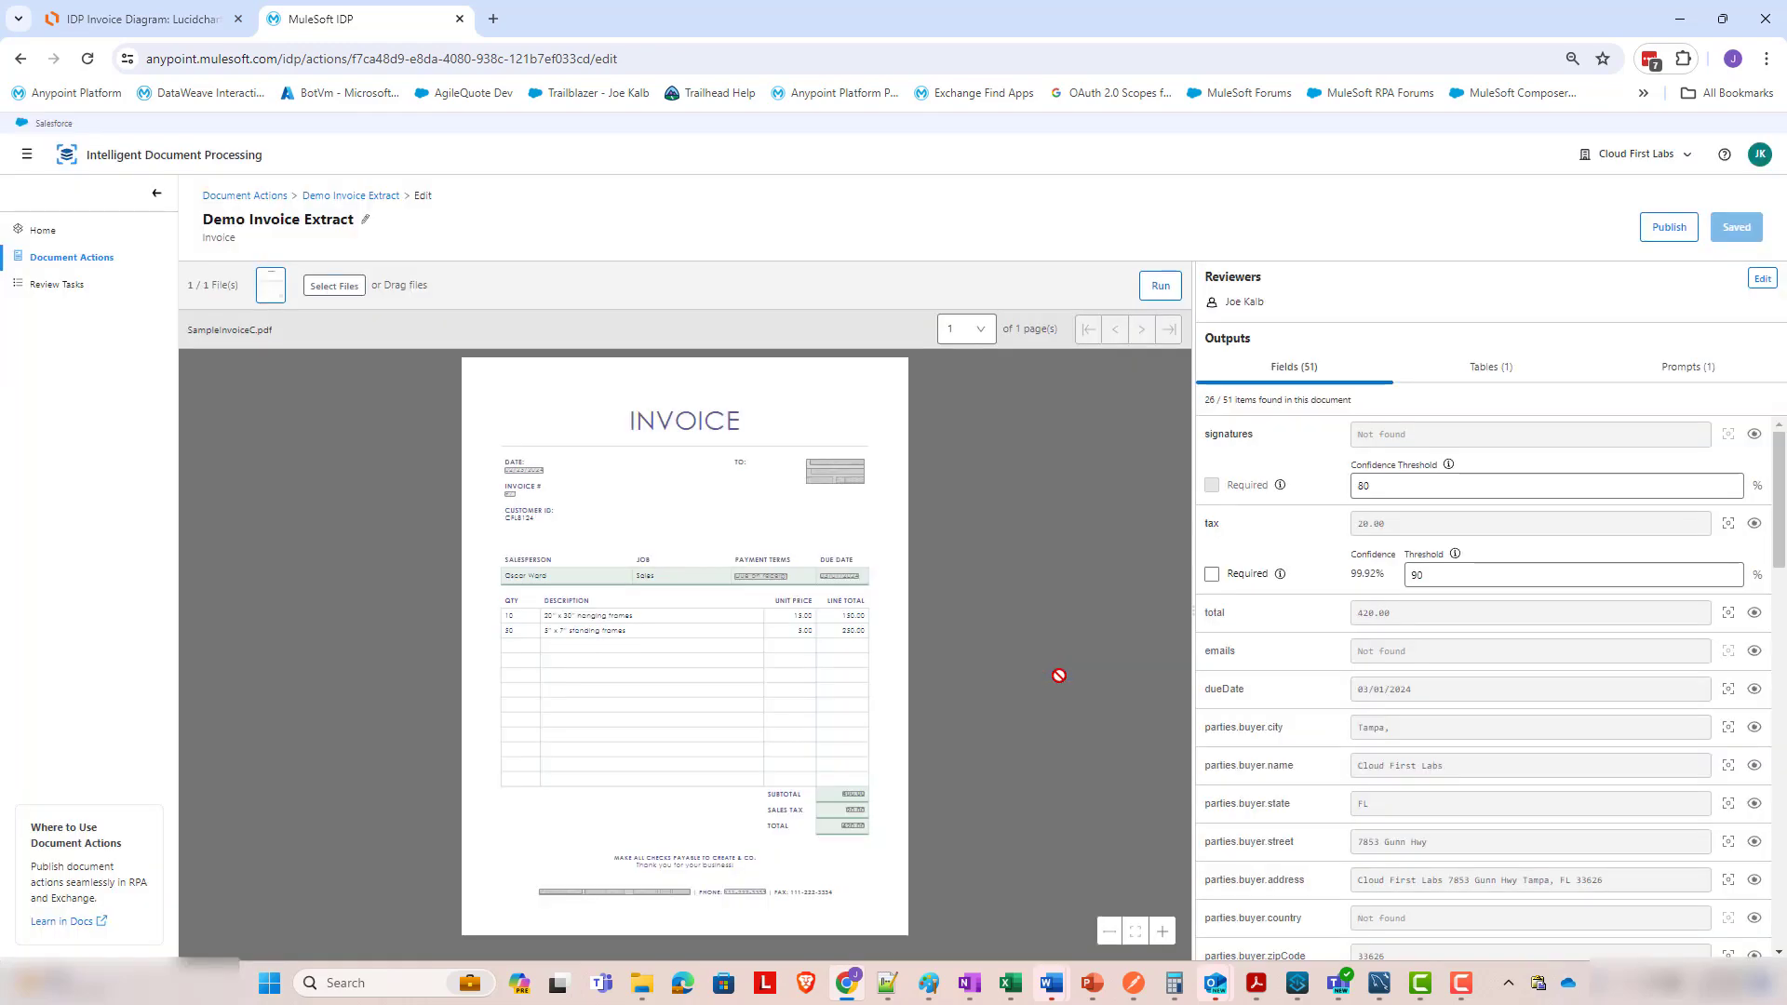
# Publish the Demo Invoice Extract document action and open the published action in Anypoint Exchange.
pyautogui.click(1666, 230)
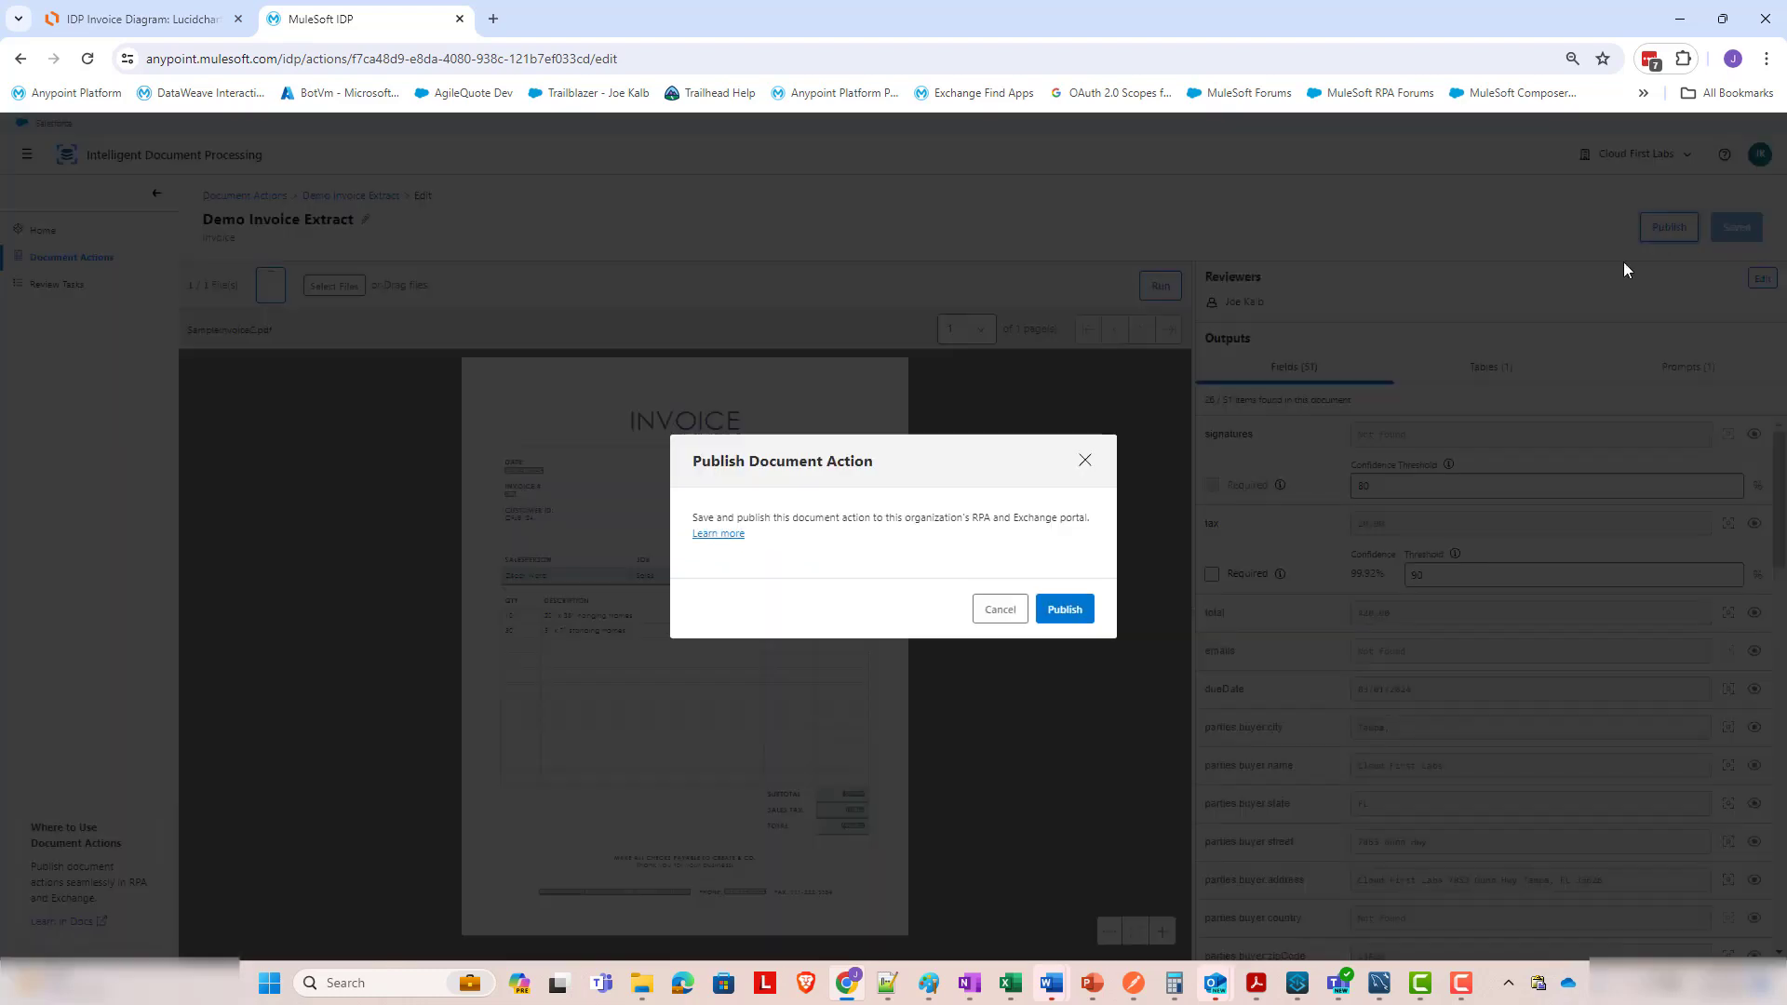
pyautogui.click(1044, 610)
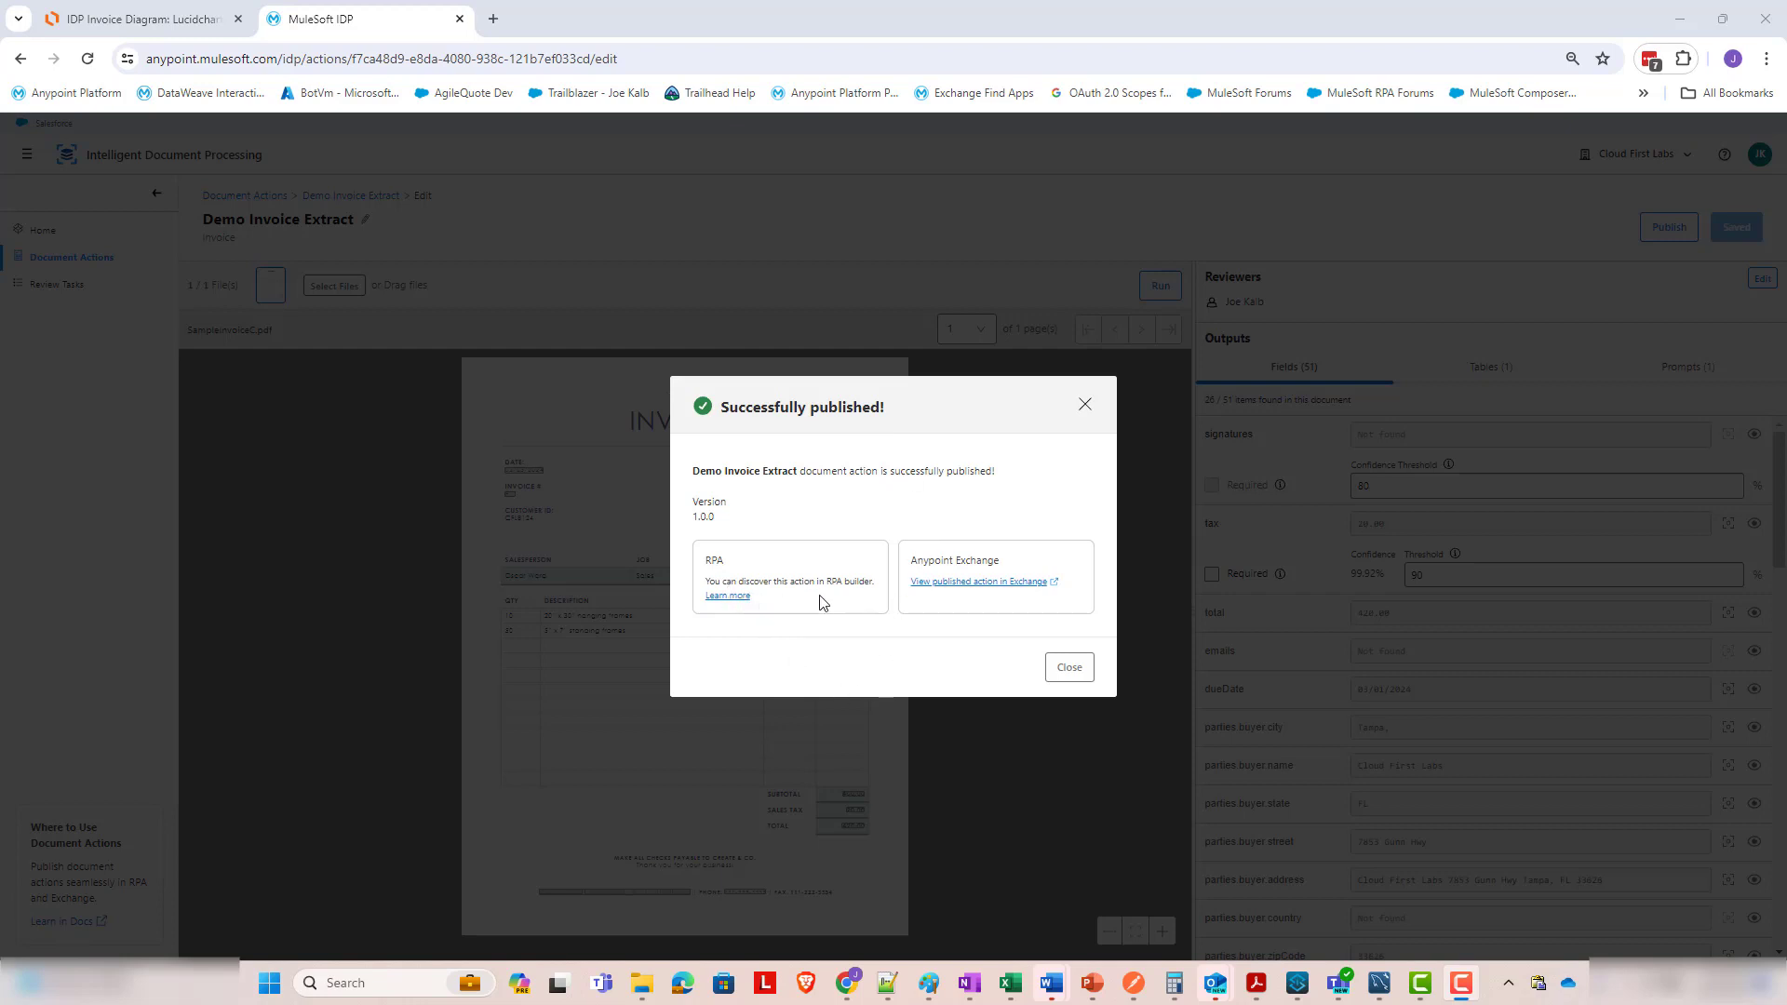
pyautogui.click(987, 585)
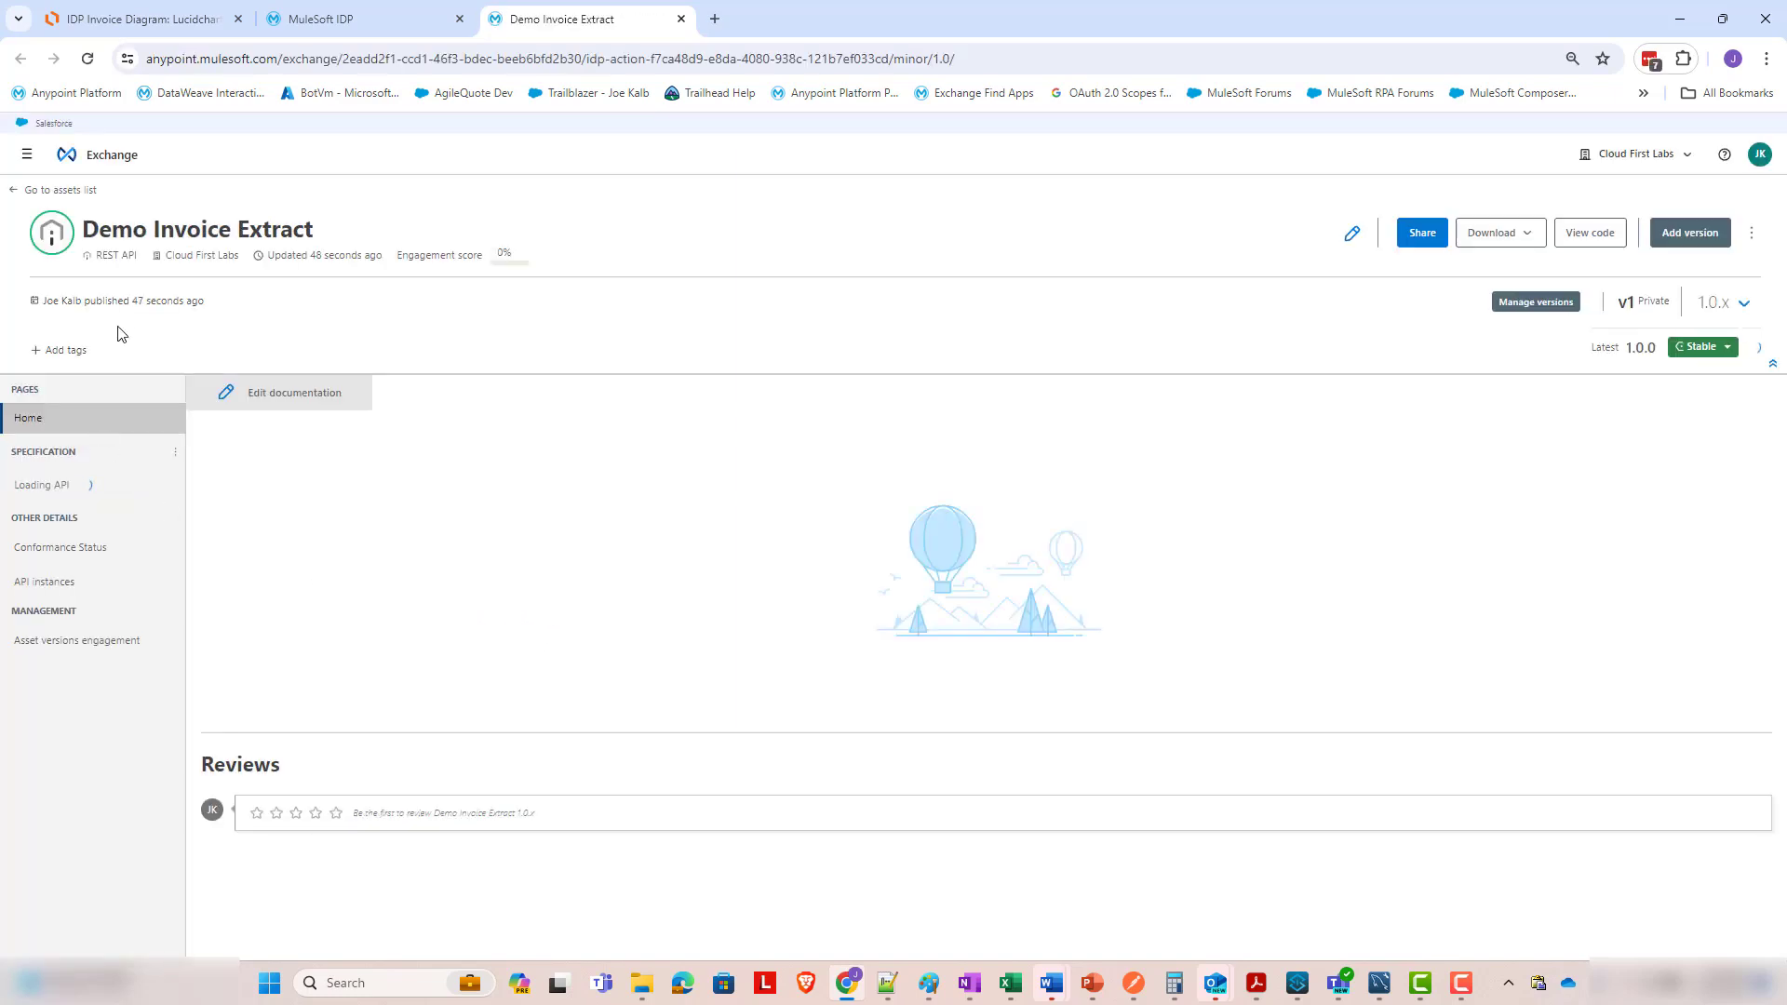
# Open the overview of the executions endpoint in the API specification and examine its full URL.
pyautogui.moveTo(97, 230); pyautogui.dragTo(359, 232)
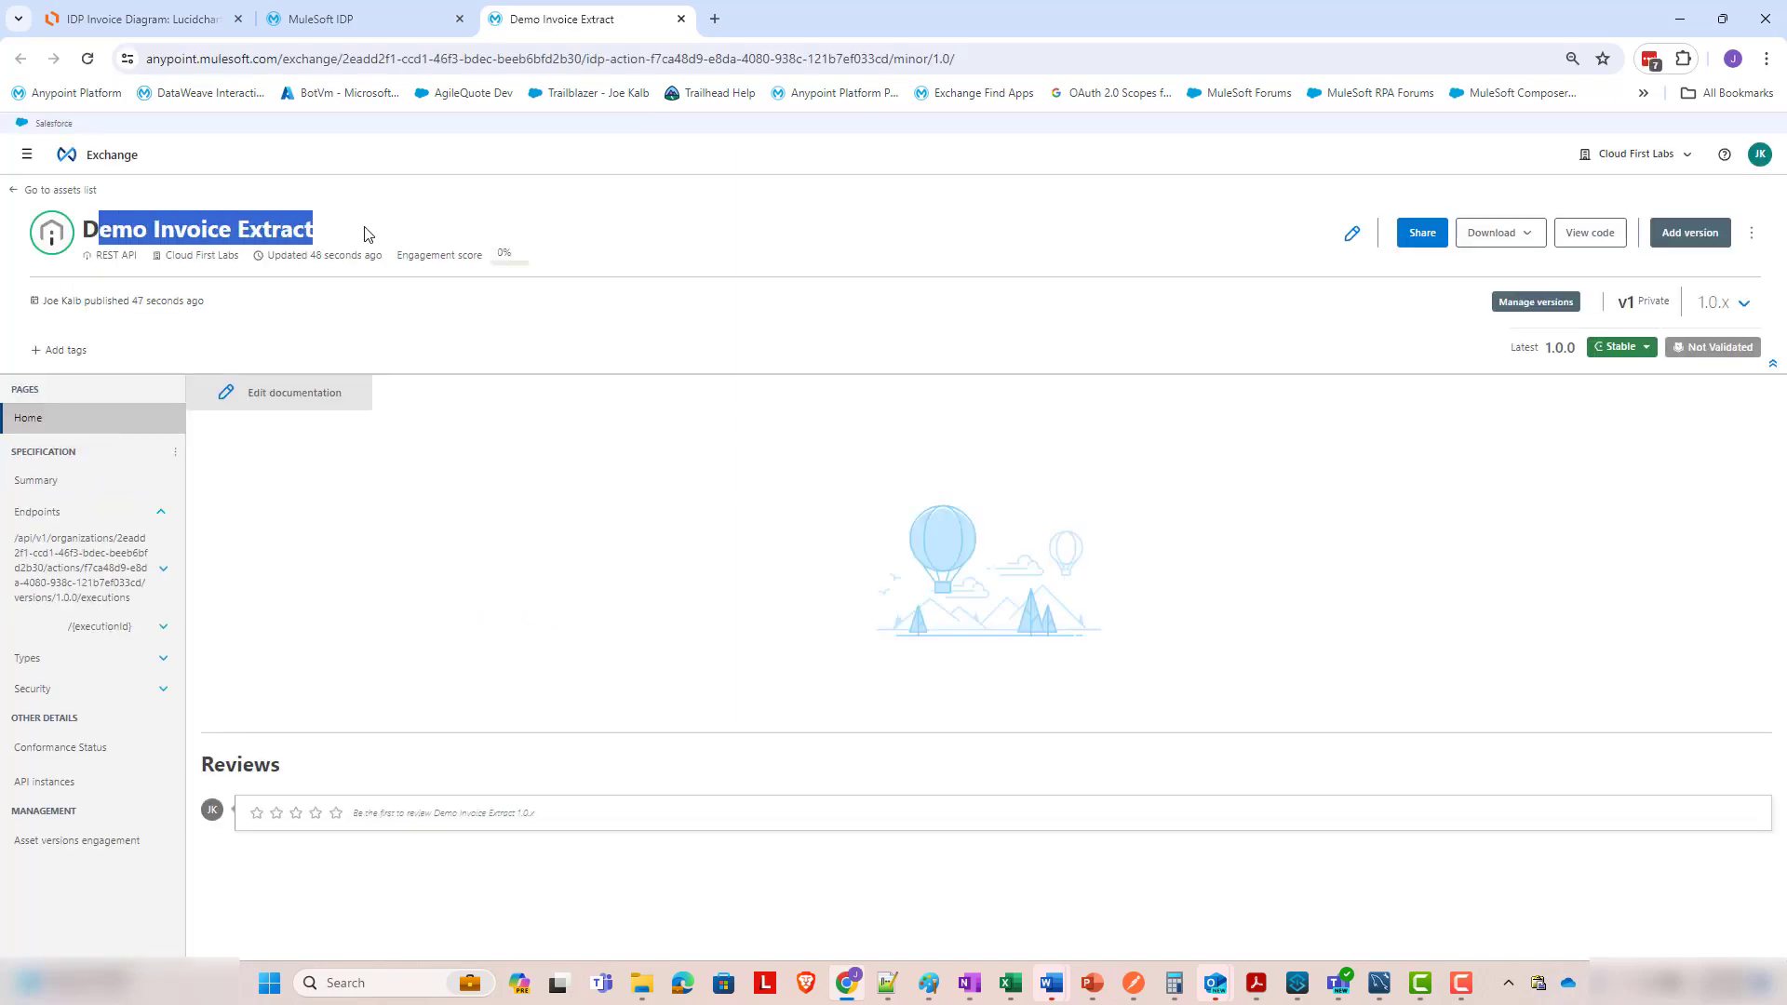
pyautogui.click(99, 579)
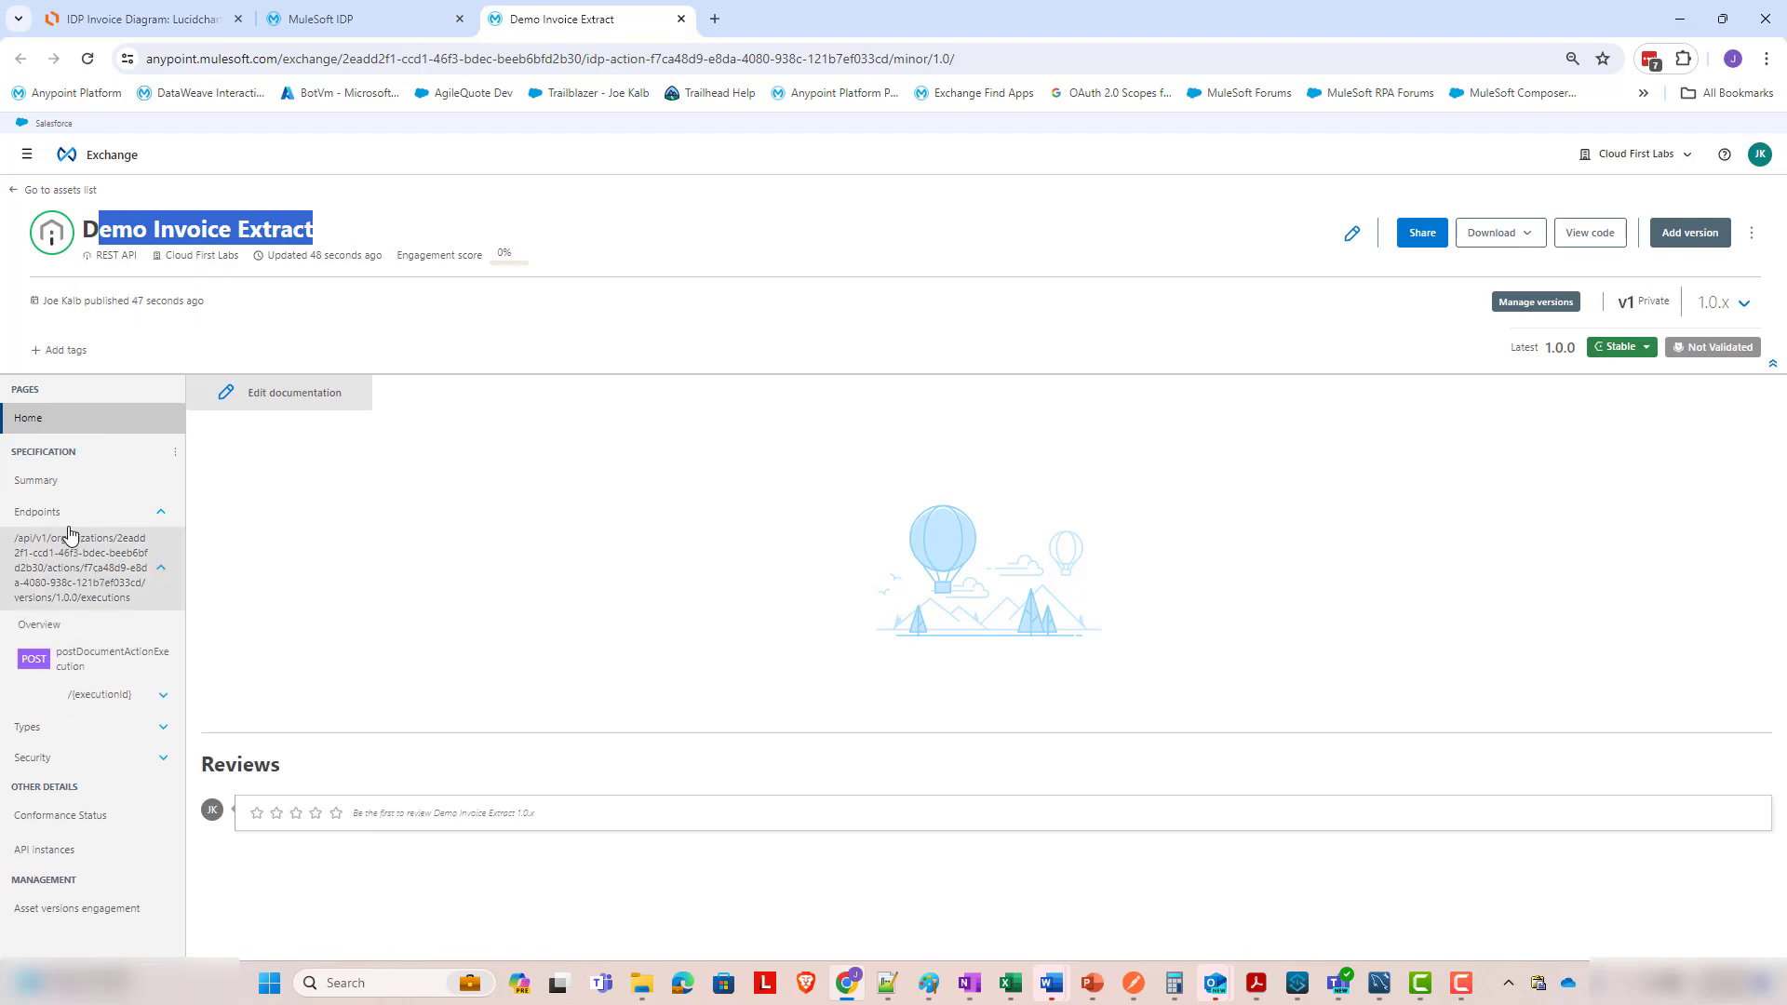
pyautogui.click(80, 628)
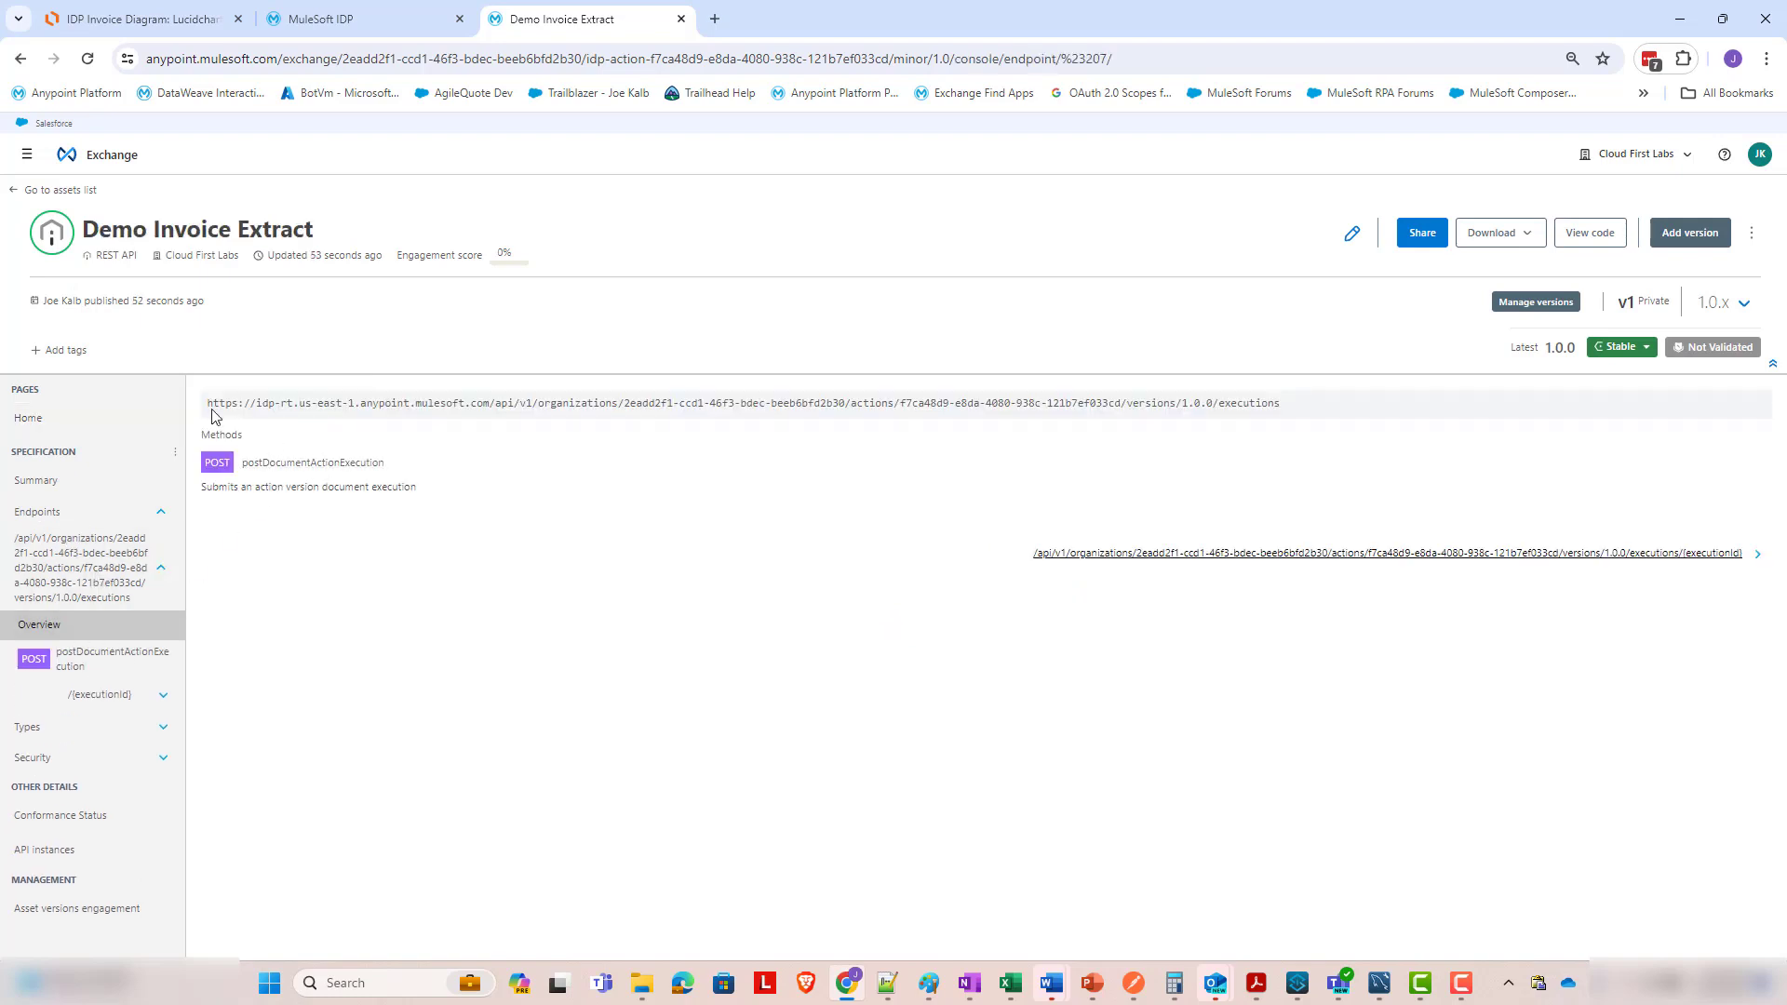
pyautogui.moveTo(215, 406); pyautogui.dragTo(1408, 411)
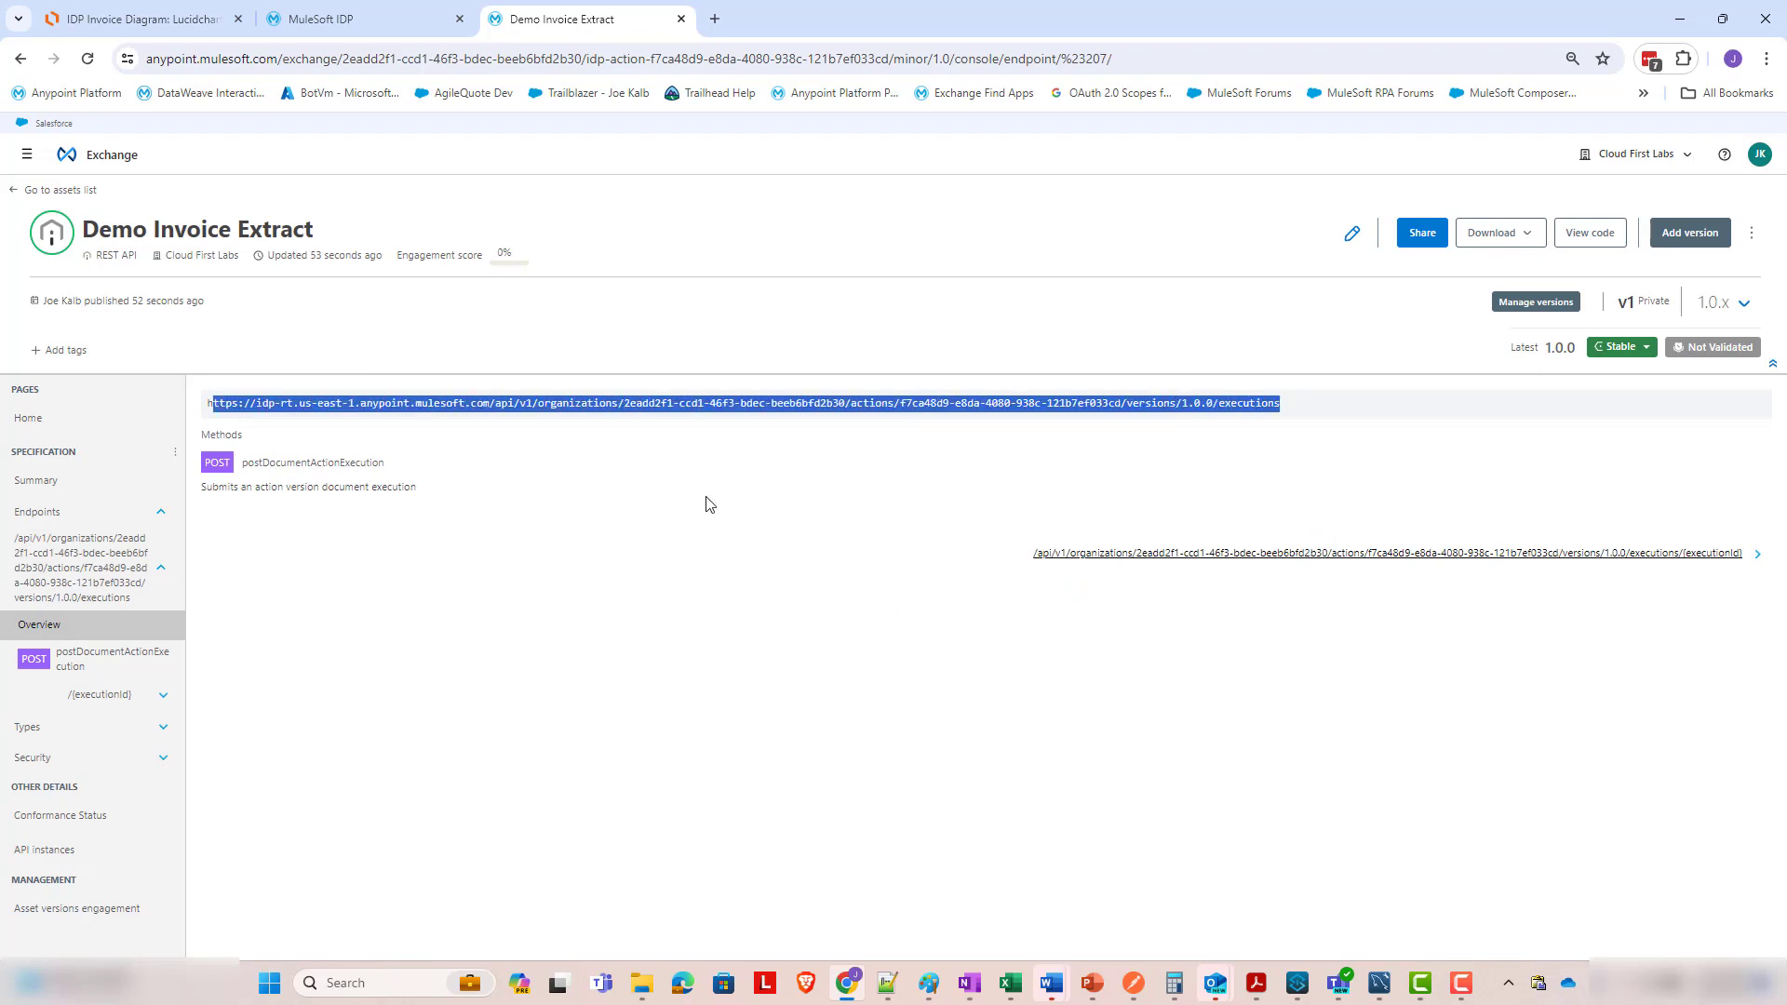
pyautogui.click(209, 409)
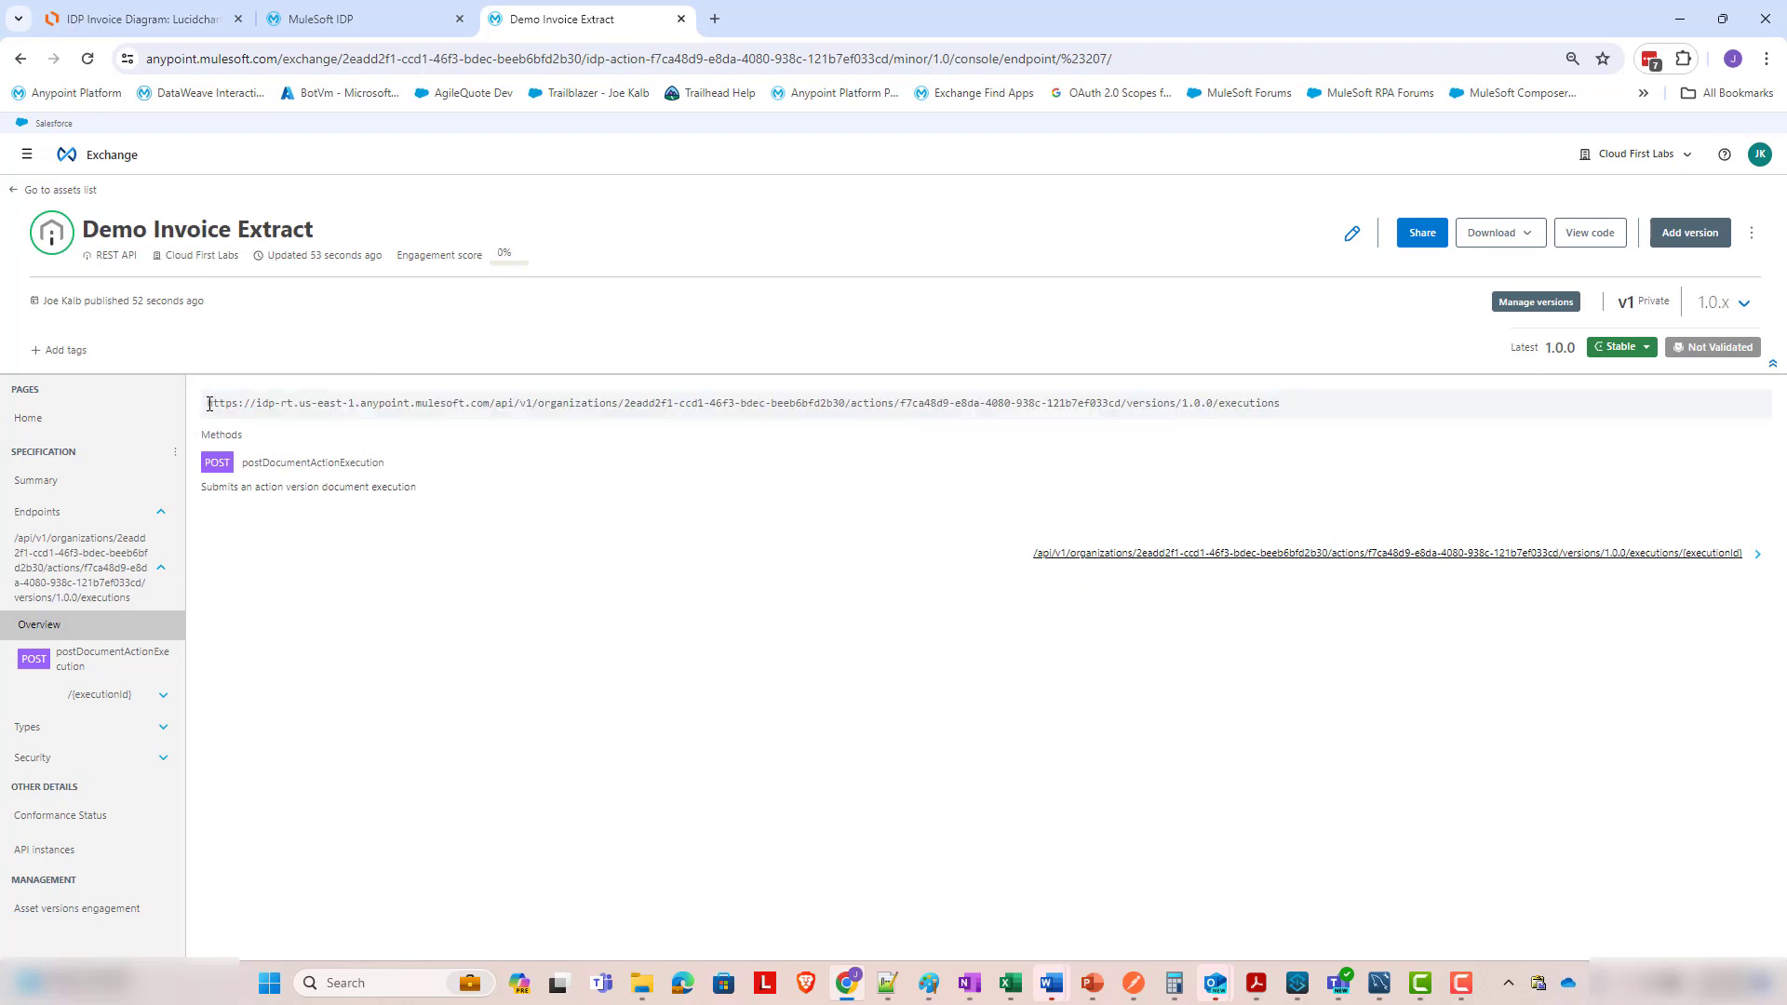
pyautogui.moveTo(209, 405); pyautogui.dragTo(1330, 410)
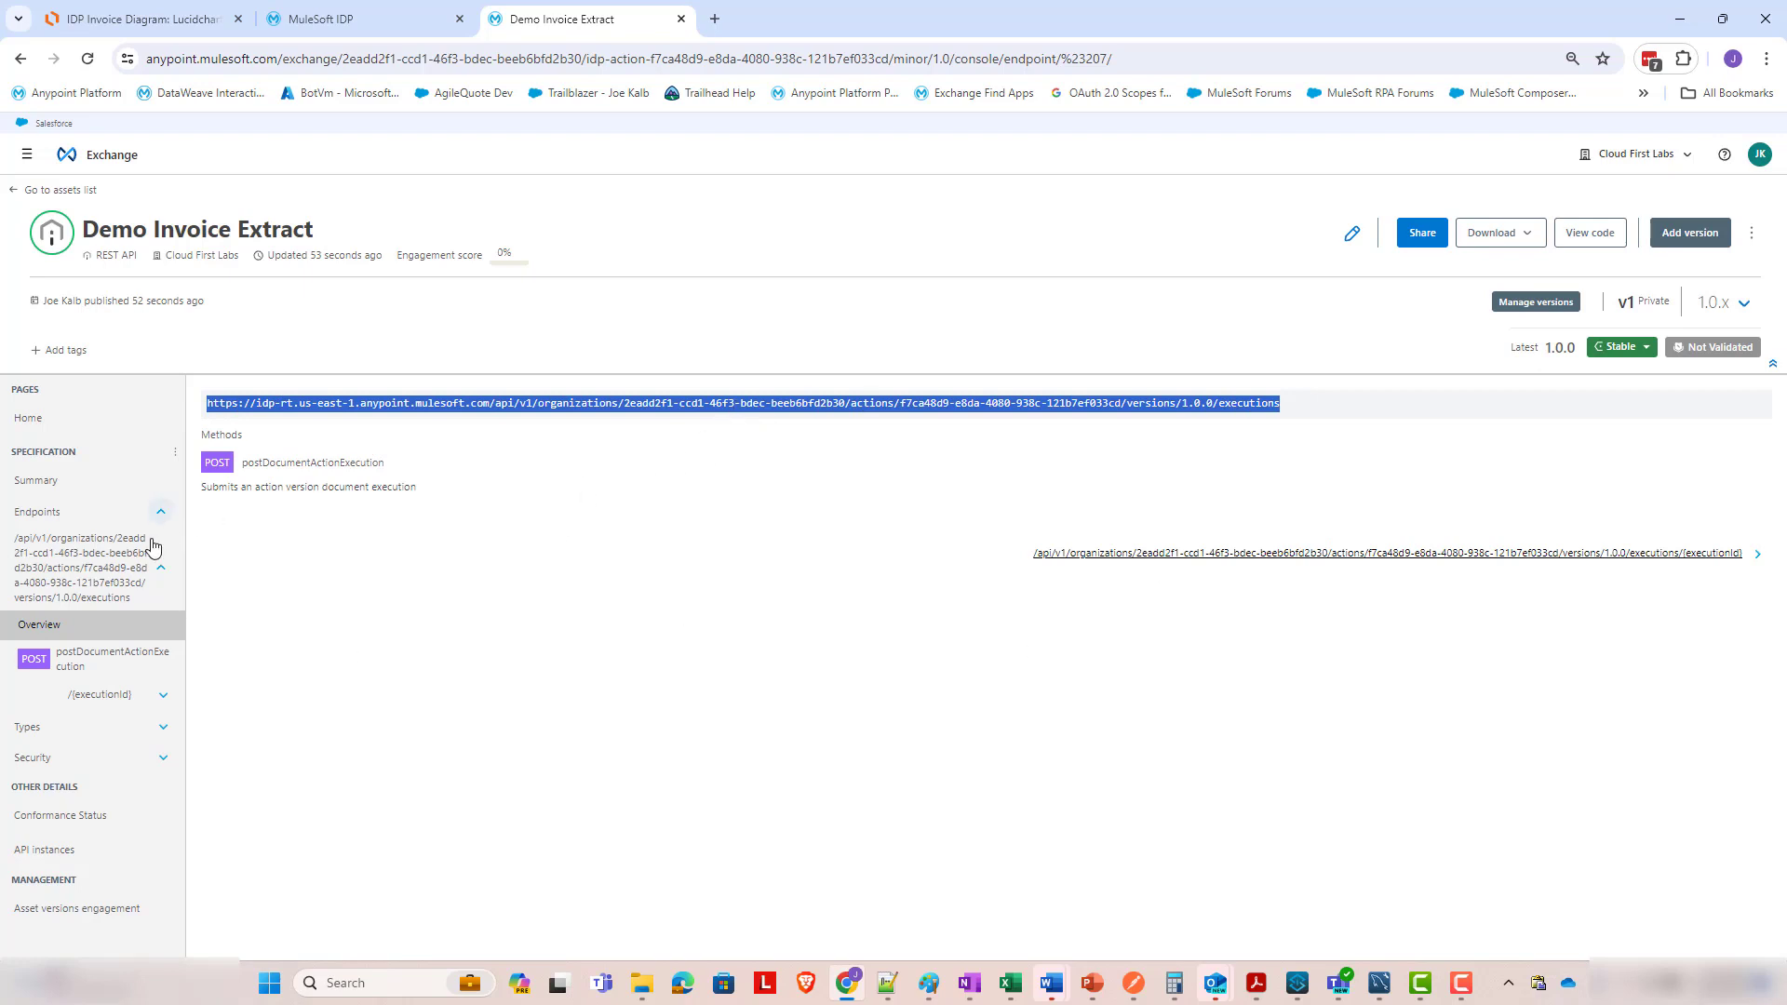
# Open the getDocumentActionExecution GET method under /{executionId} and examine its URI parameter and example JSON response.
pyautogui.click(99, 696)
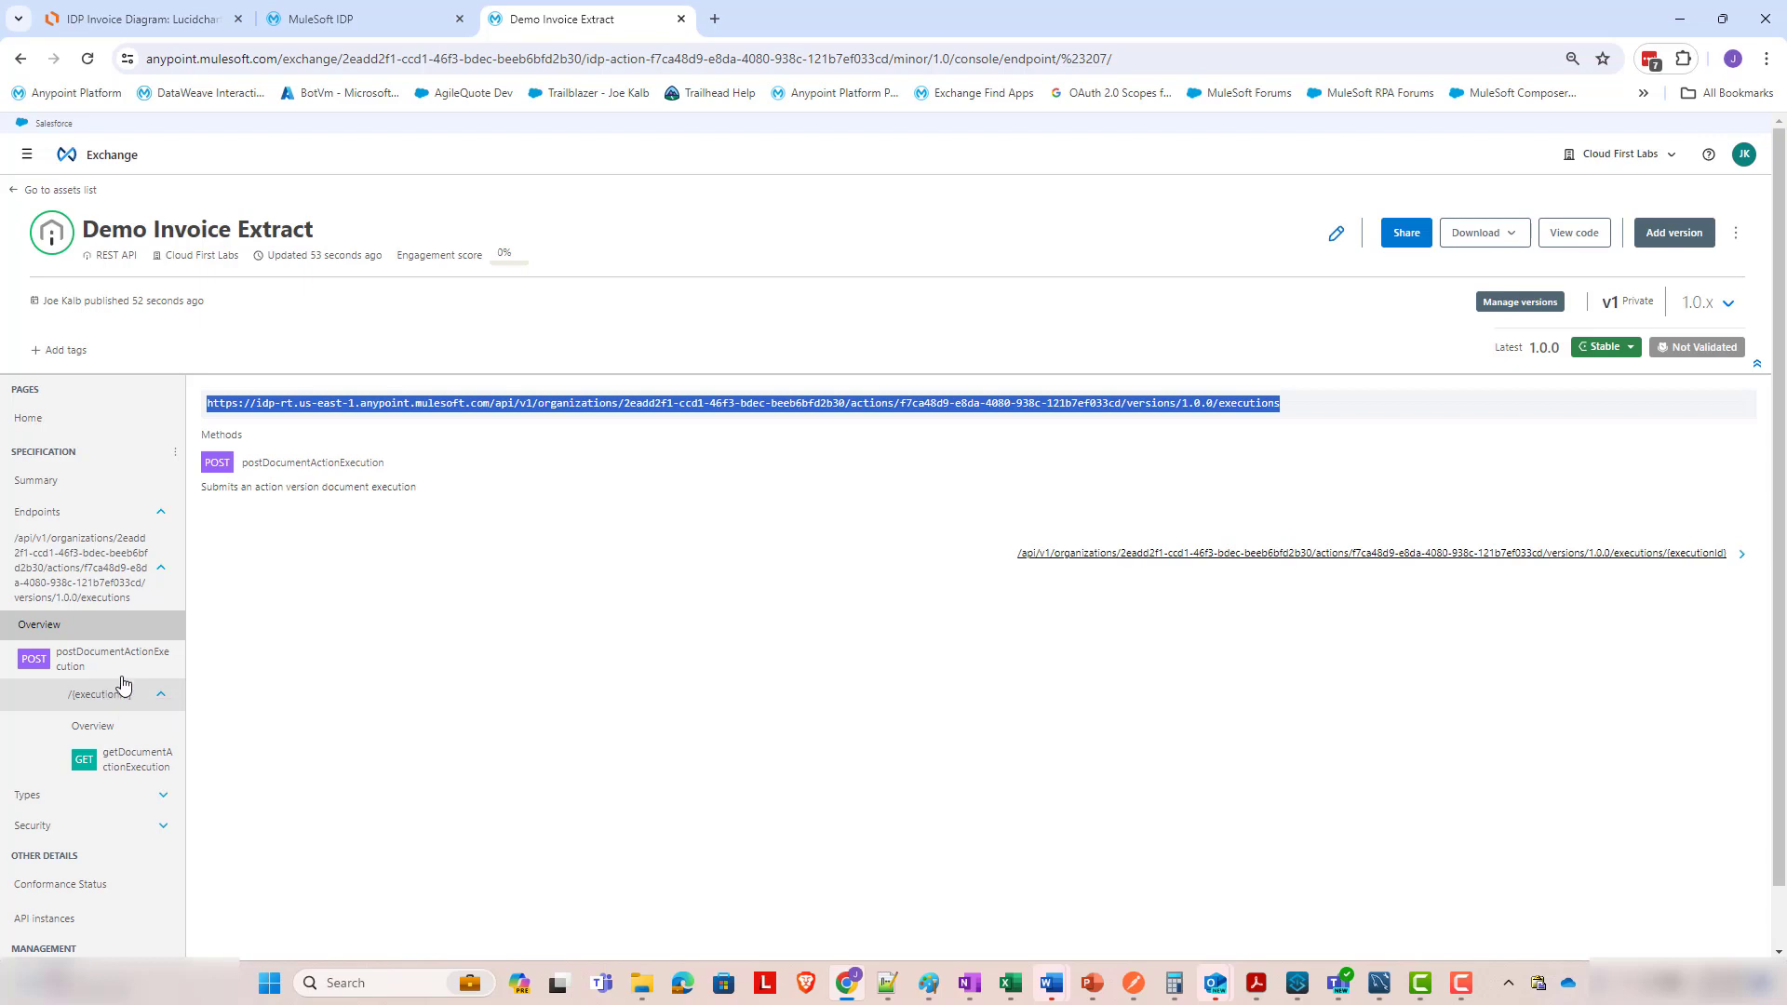
pyautogui.click(126, 773)
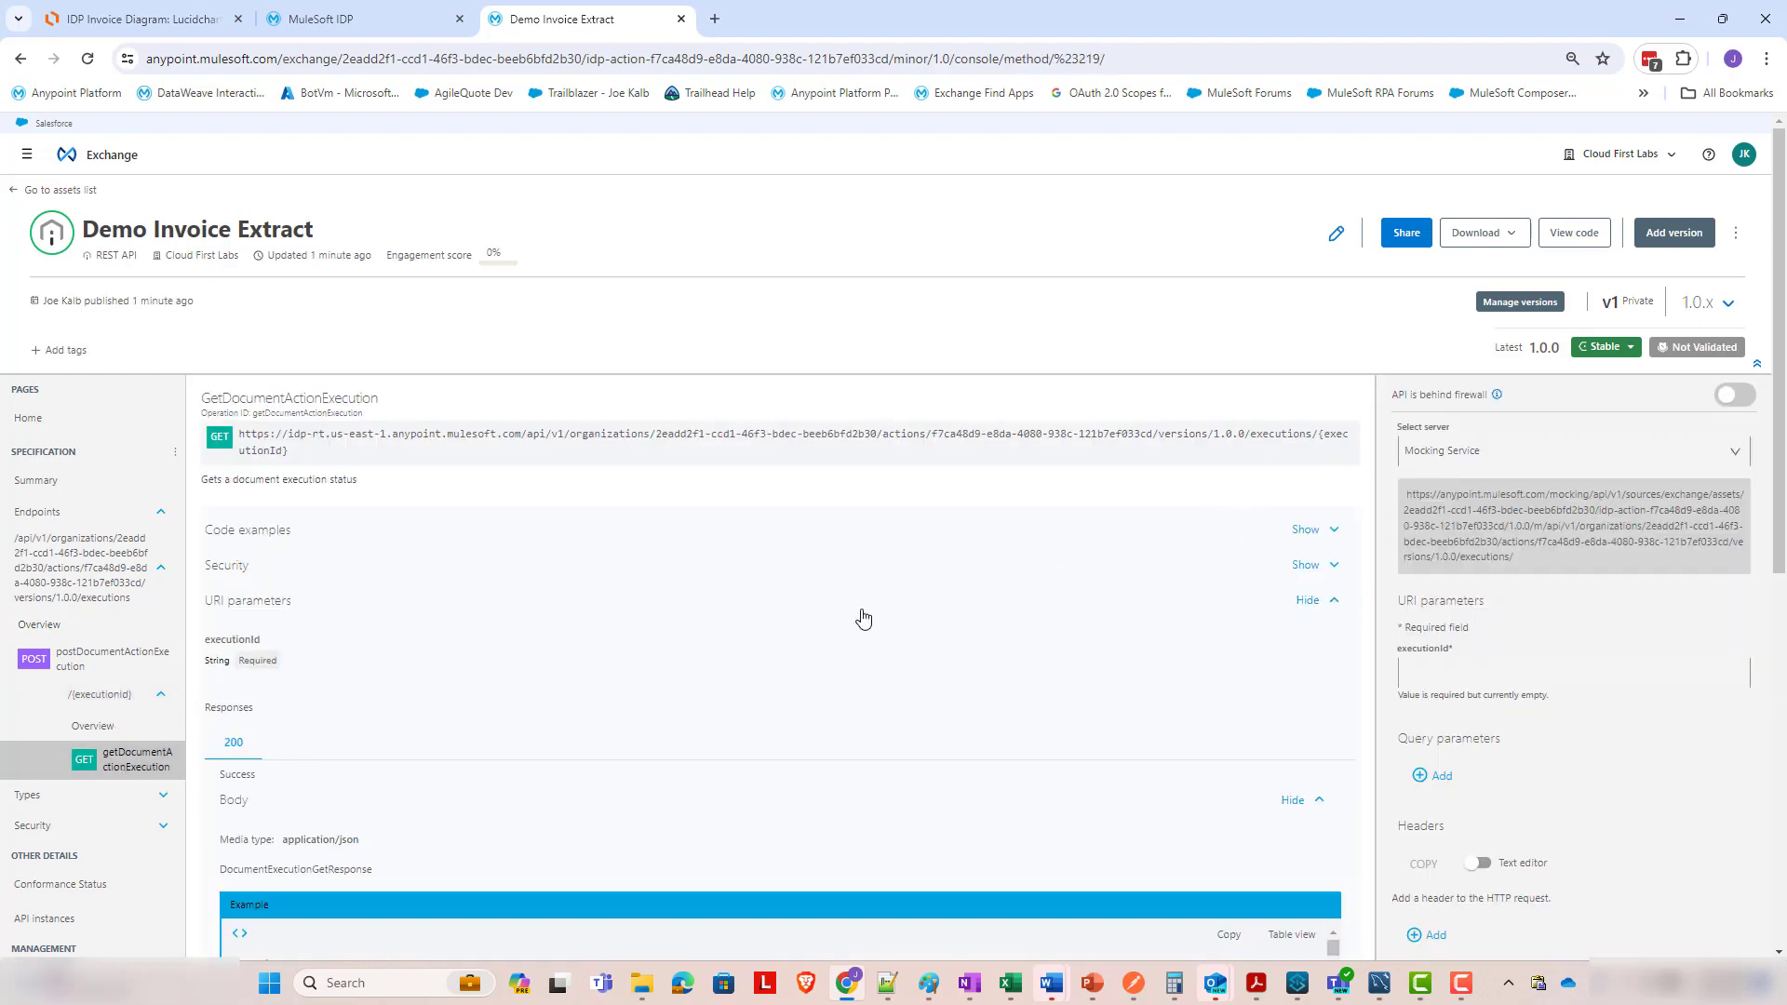
pyautogui.scroll(-5, 866, 610)
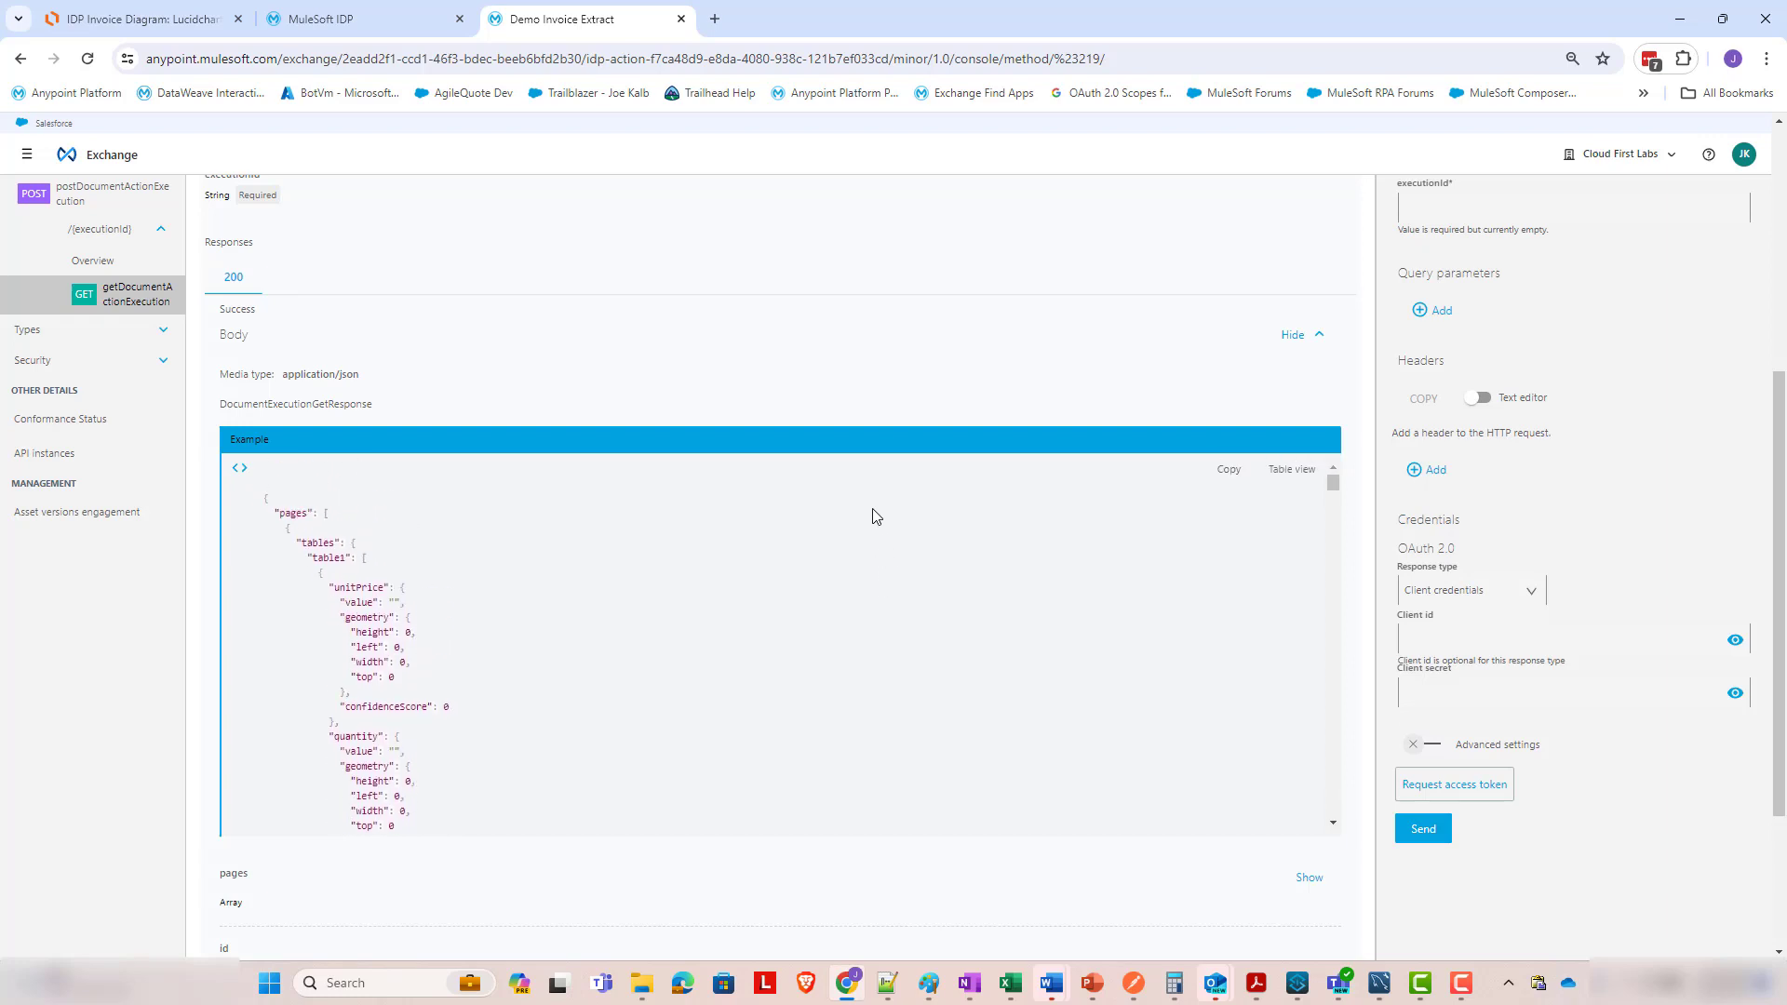
pyautogui.scroll(2, 873, 516)
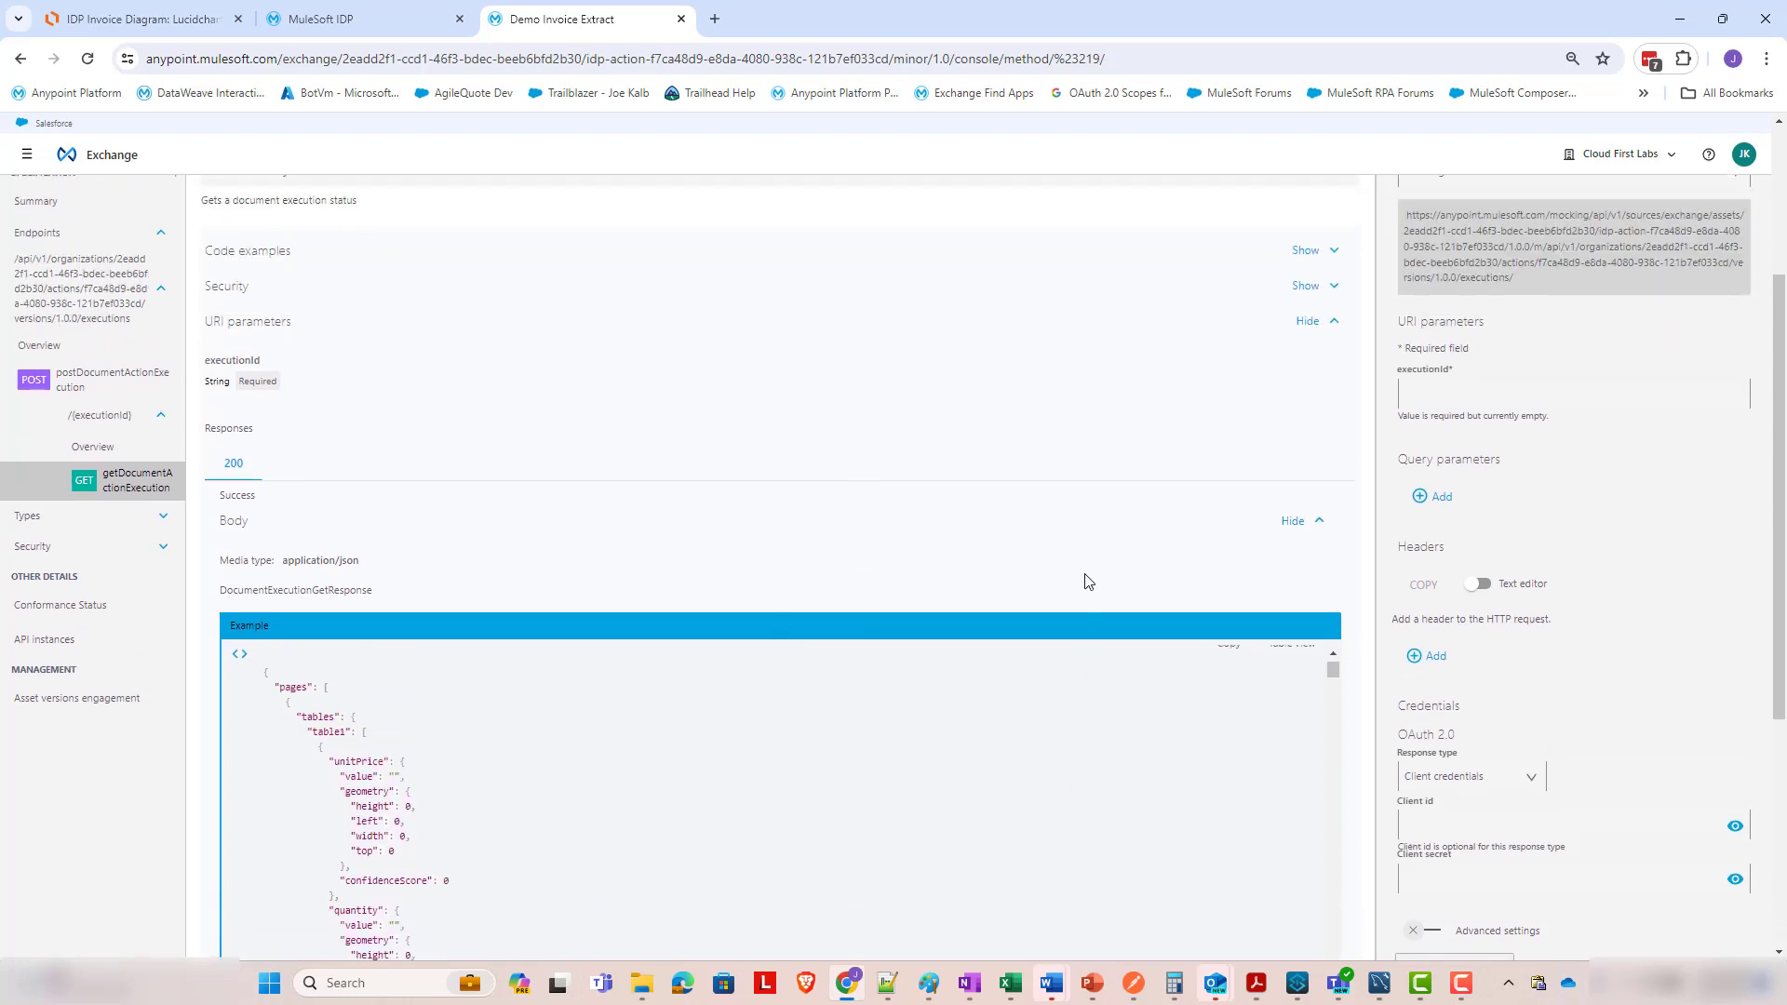
pyautogui.scroll(-1, 1131, 512)
pyautogui.scroll(-2, 1023, 484)
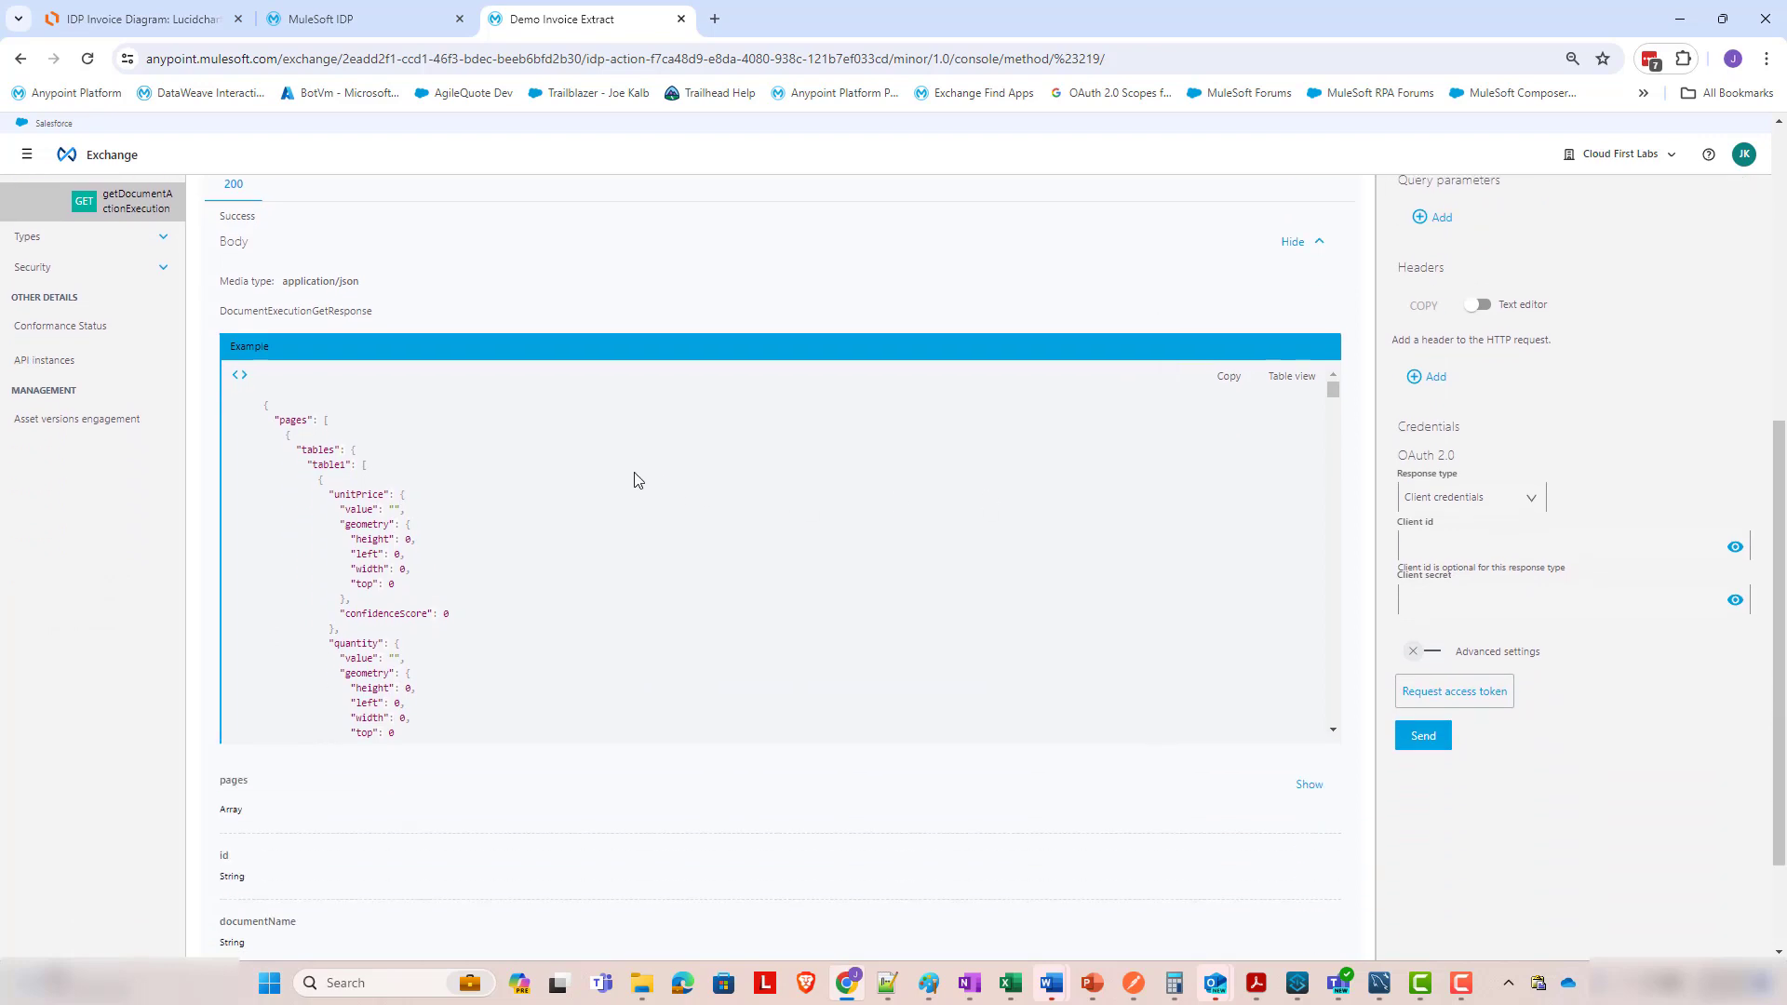
pyautogui.scroll(-6, 518, 471)
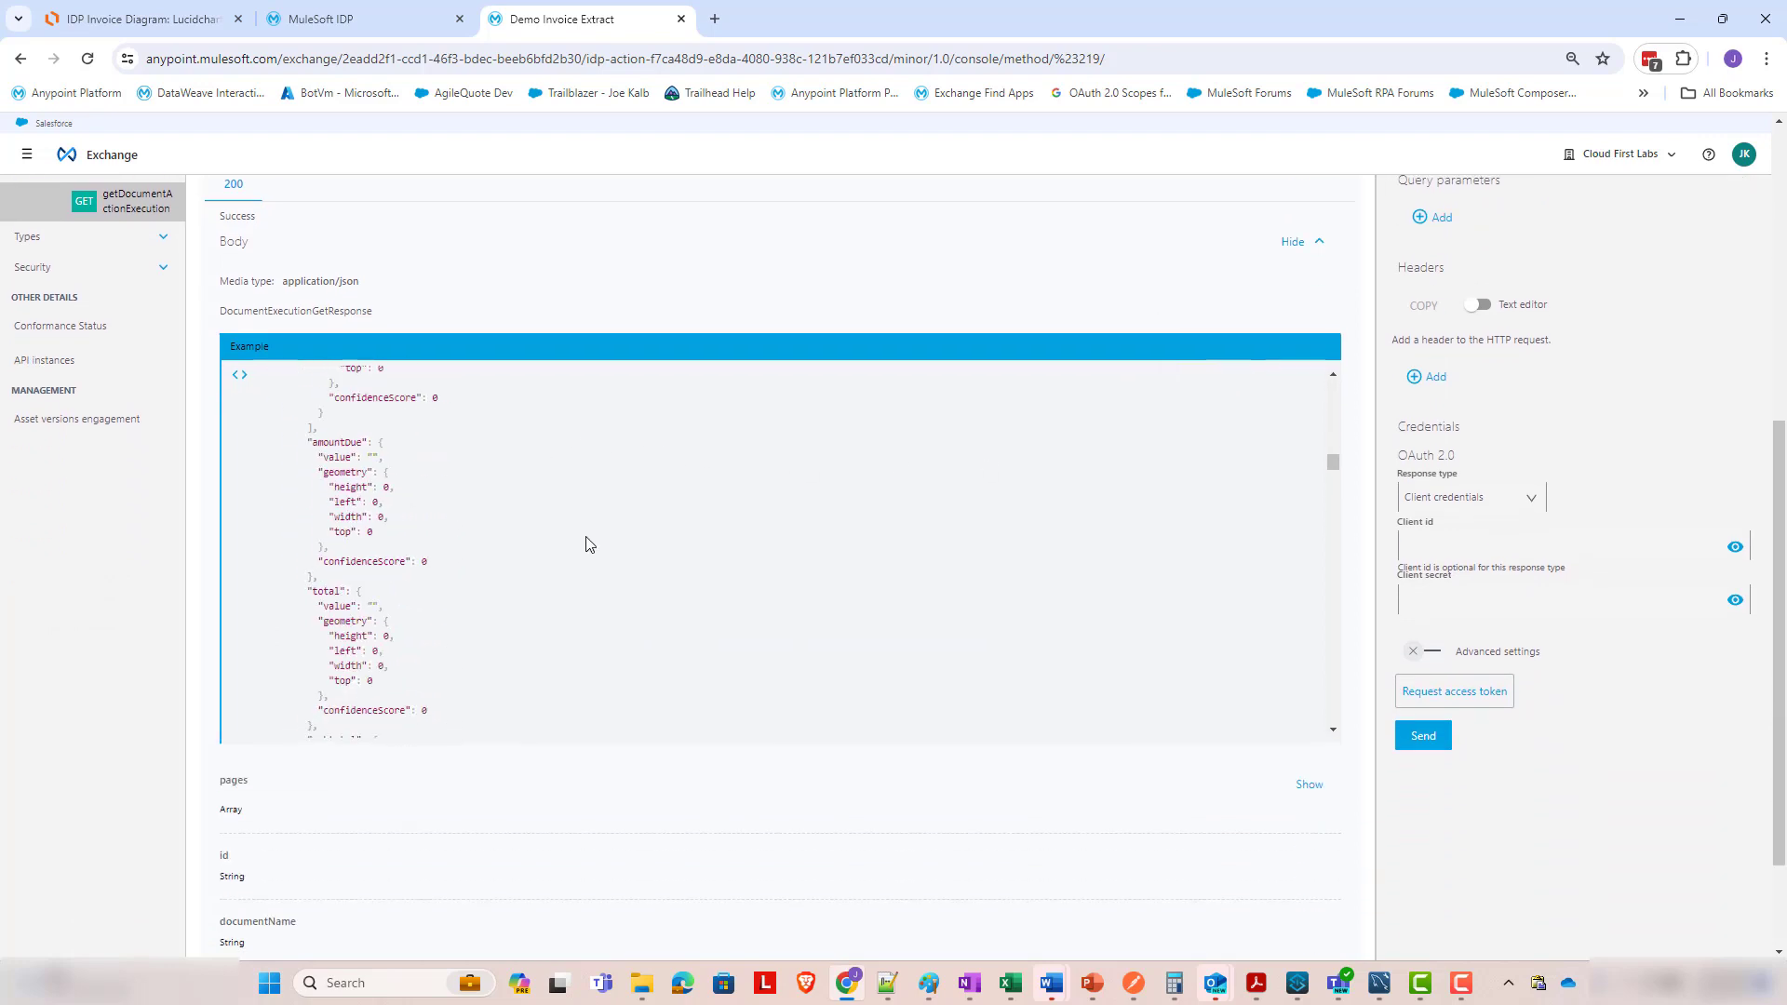
pyautogui.scroll(-3, 591, 543)
pyautogui.moveTo(1335, 479); pyautogui.dragTo(1017, 350)
pyautogui.scroll(6, 997, 359)
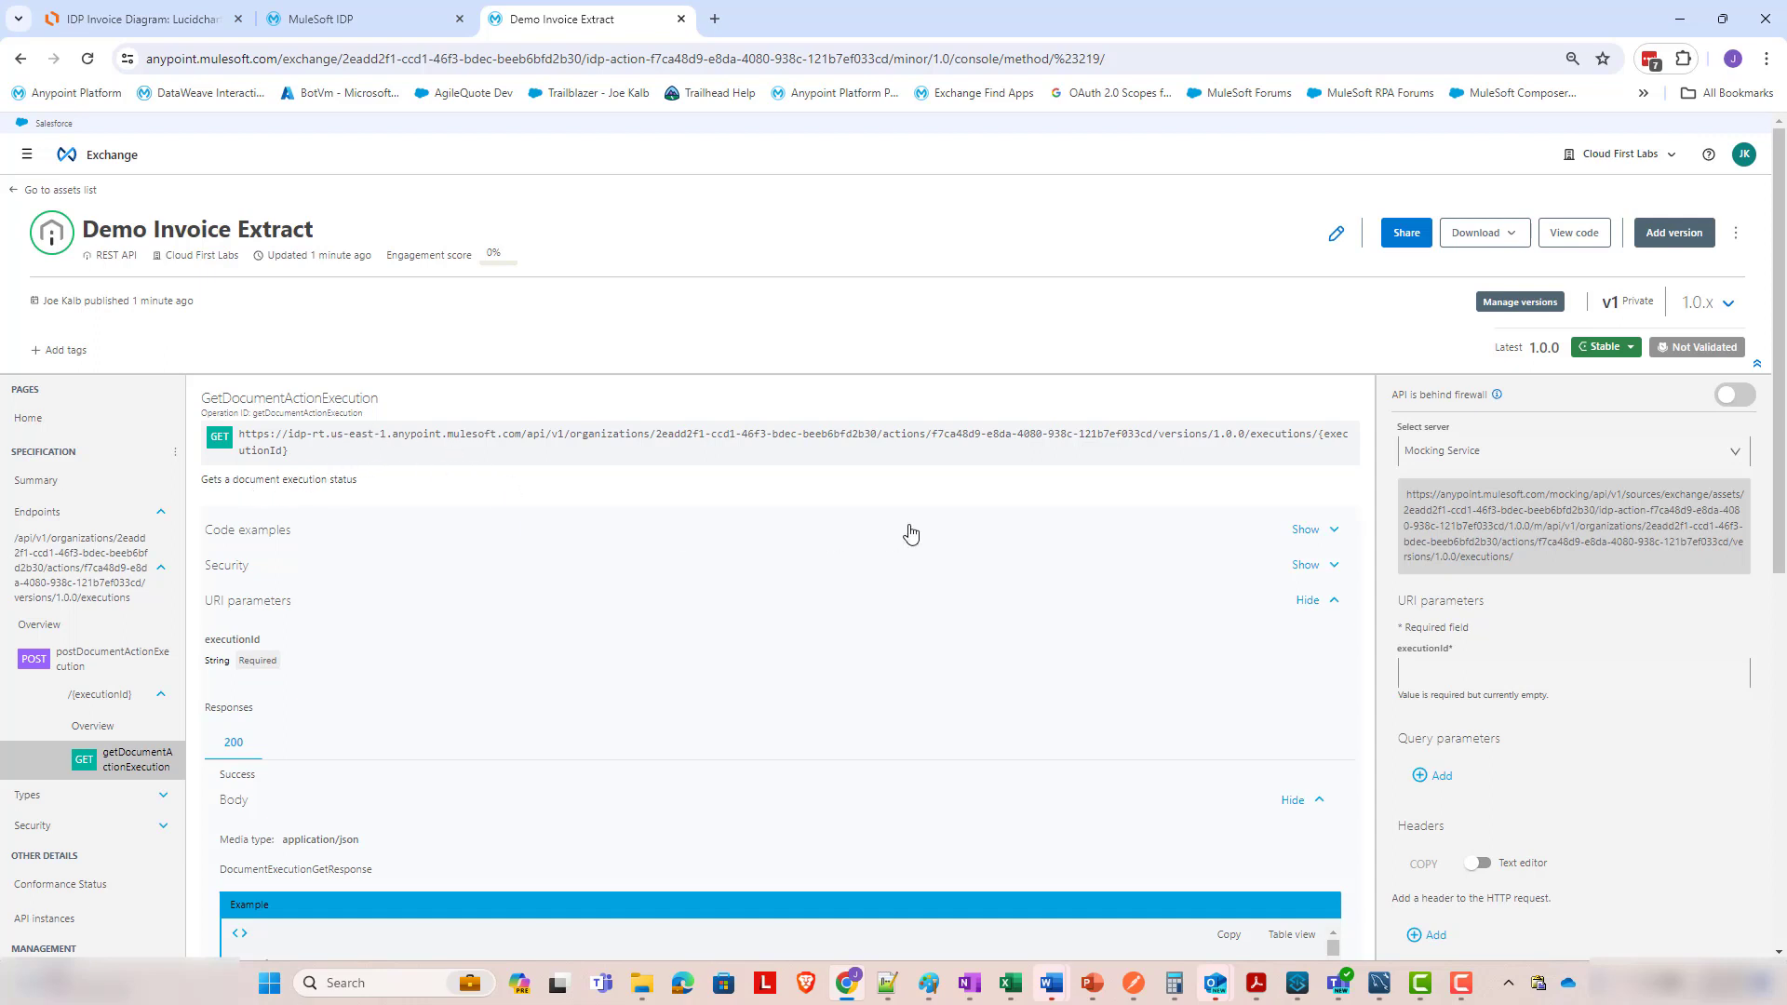
pyautogui.scroll(-2, 913, 529)
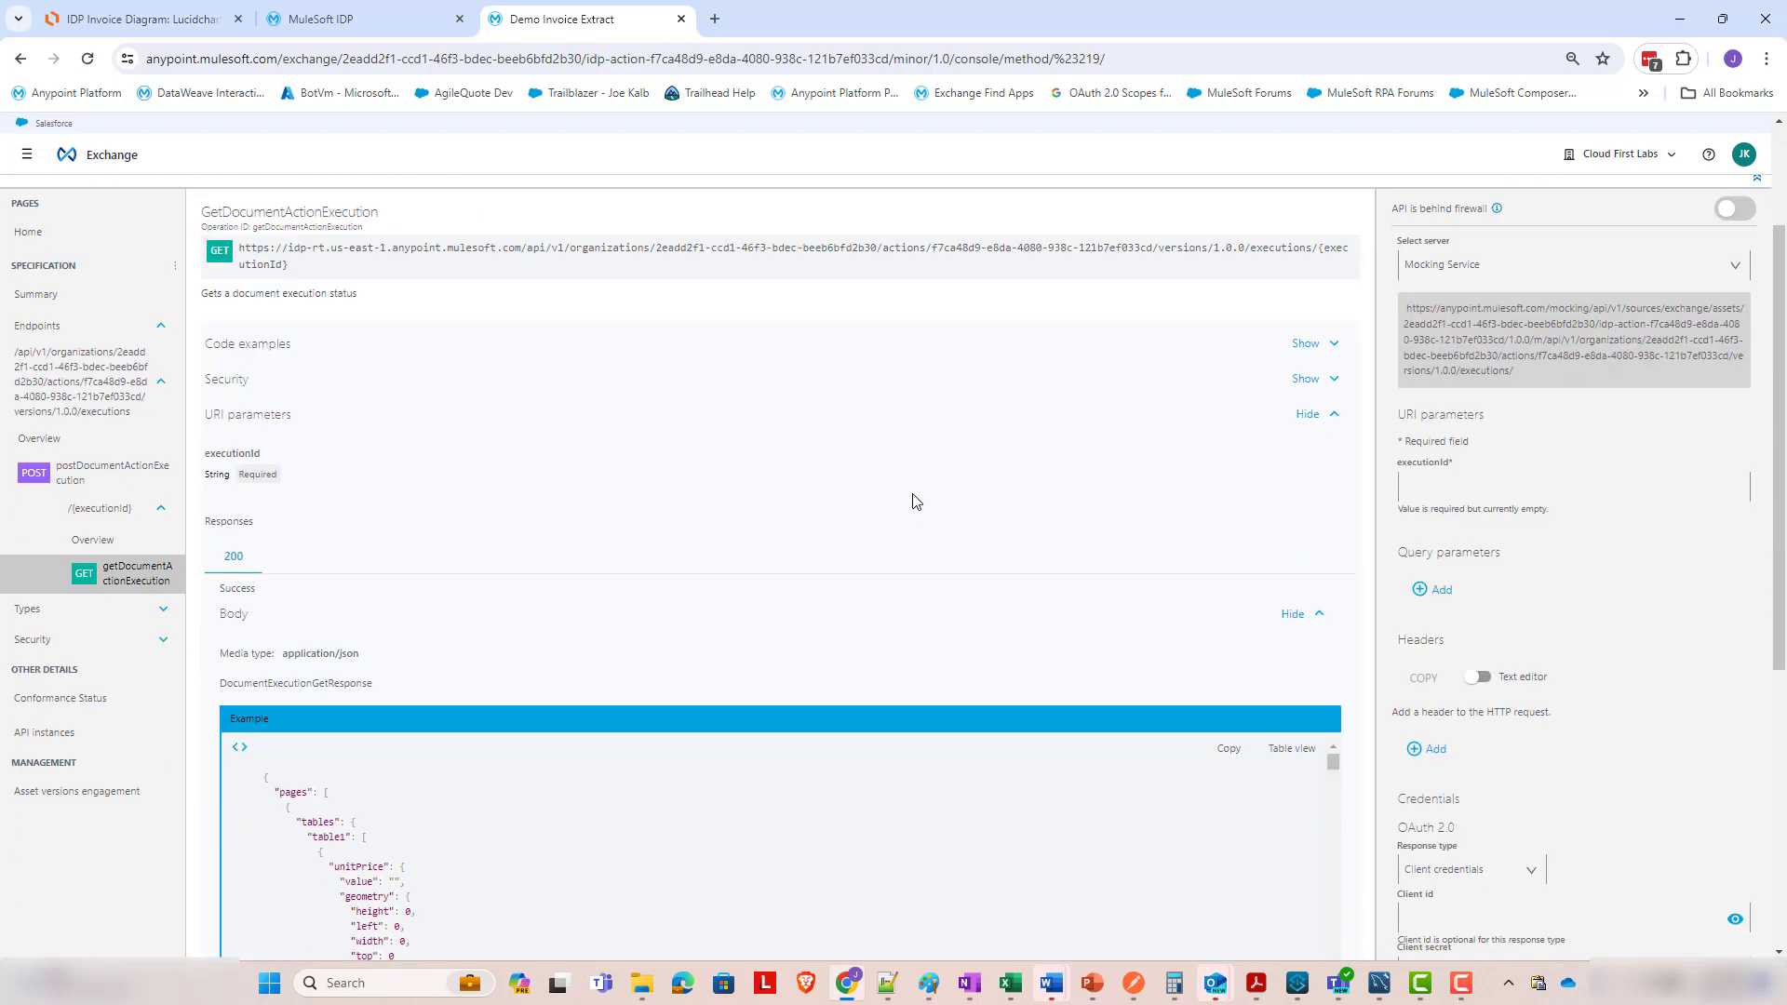
pyautogui.scroll(-1, 912, 498)
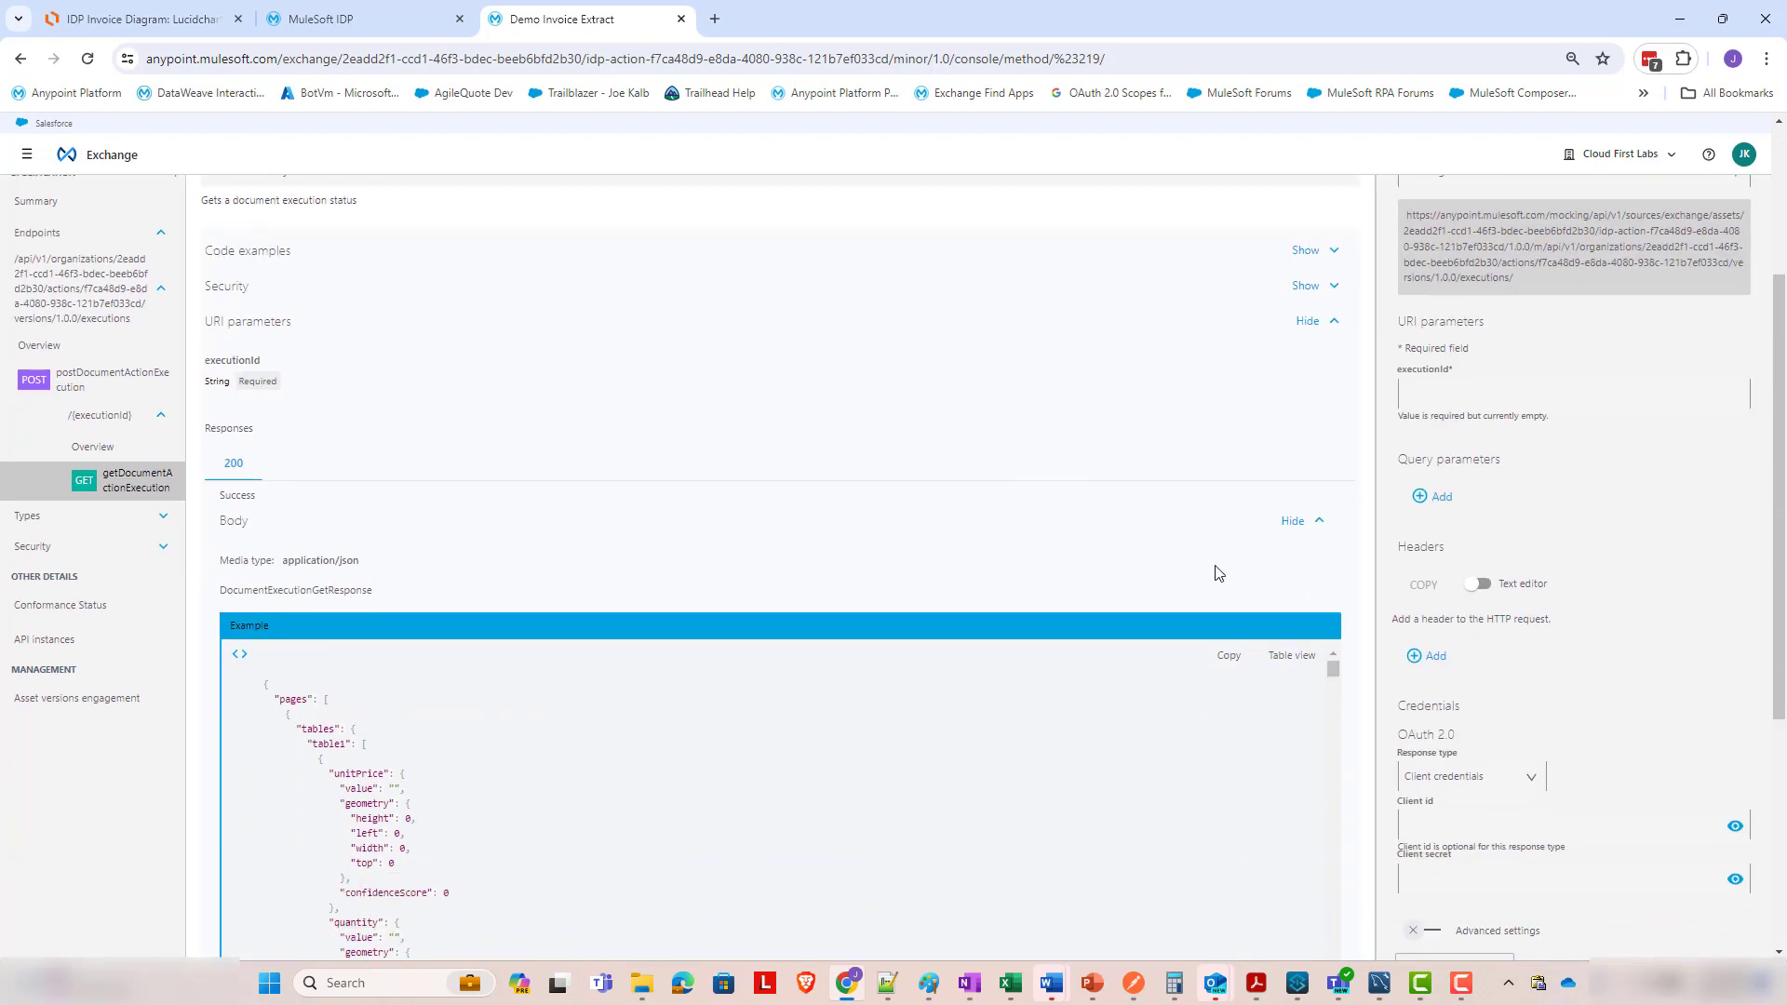
pyautogui.scroll(2, 596, 573)
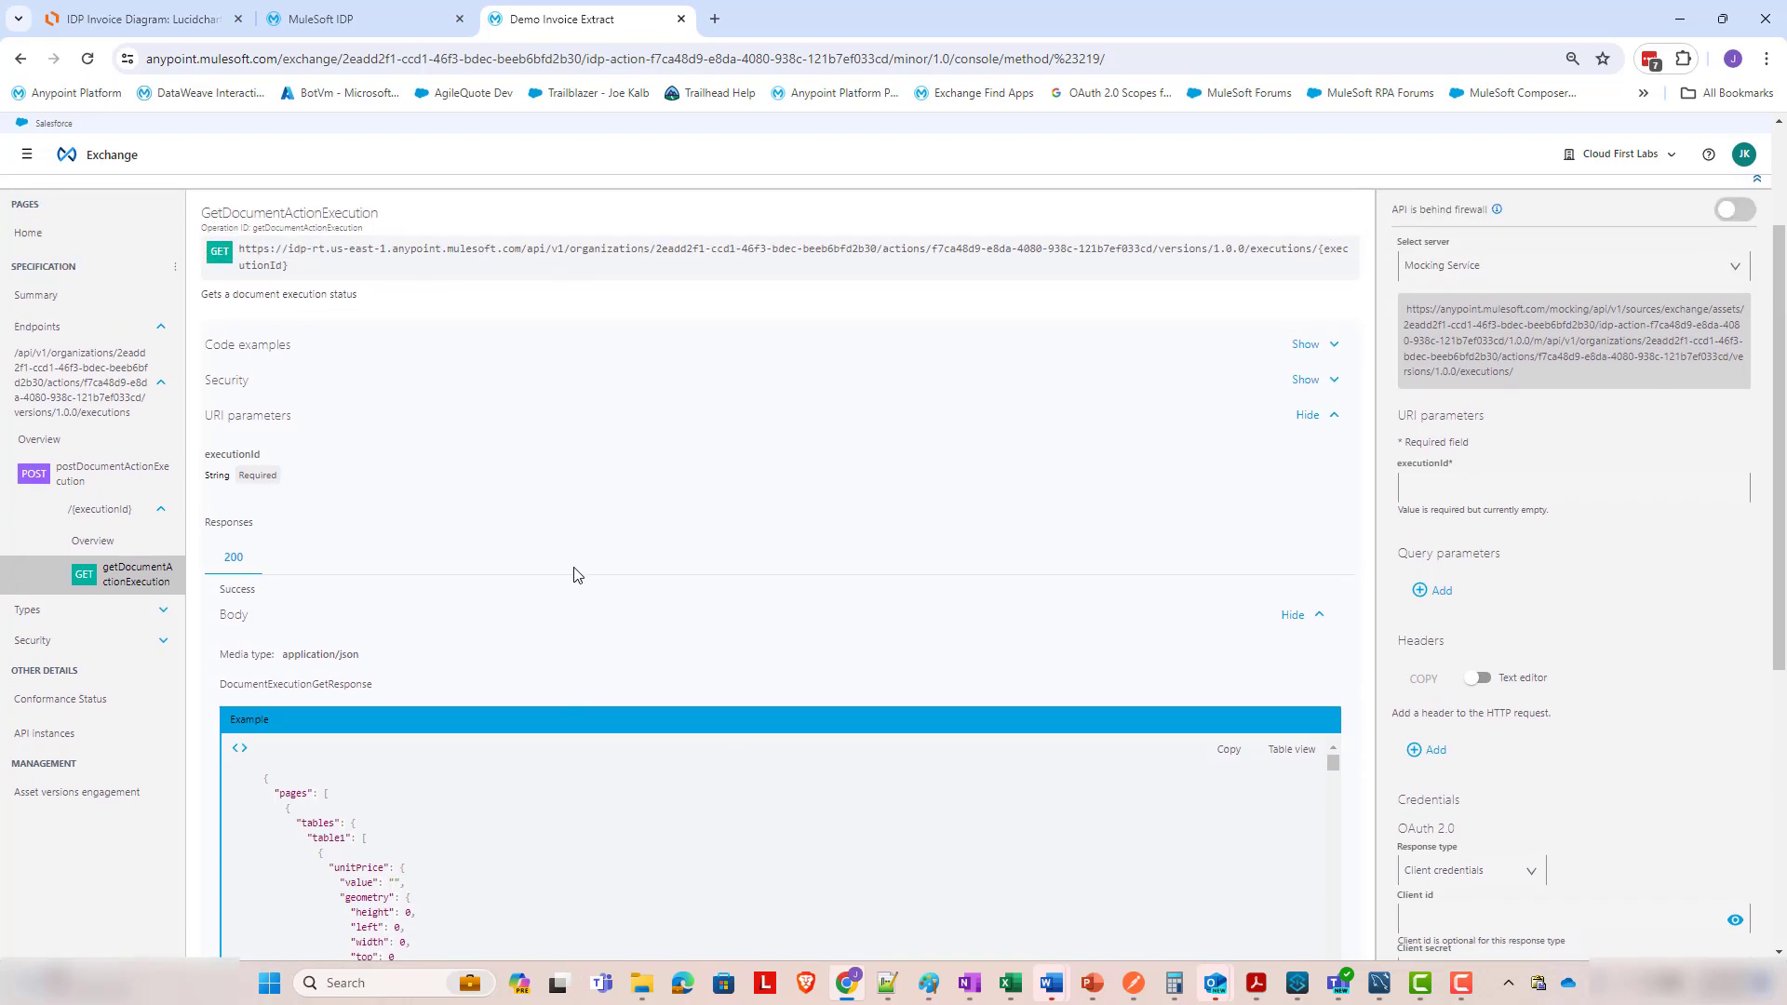
pyautogui.scroll(1, 366, 533)
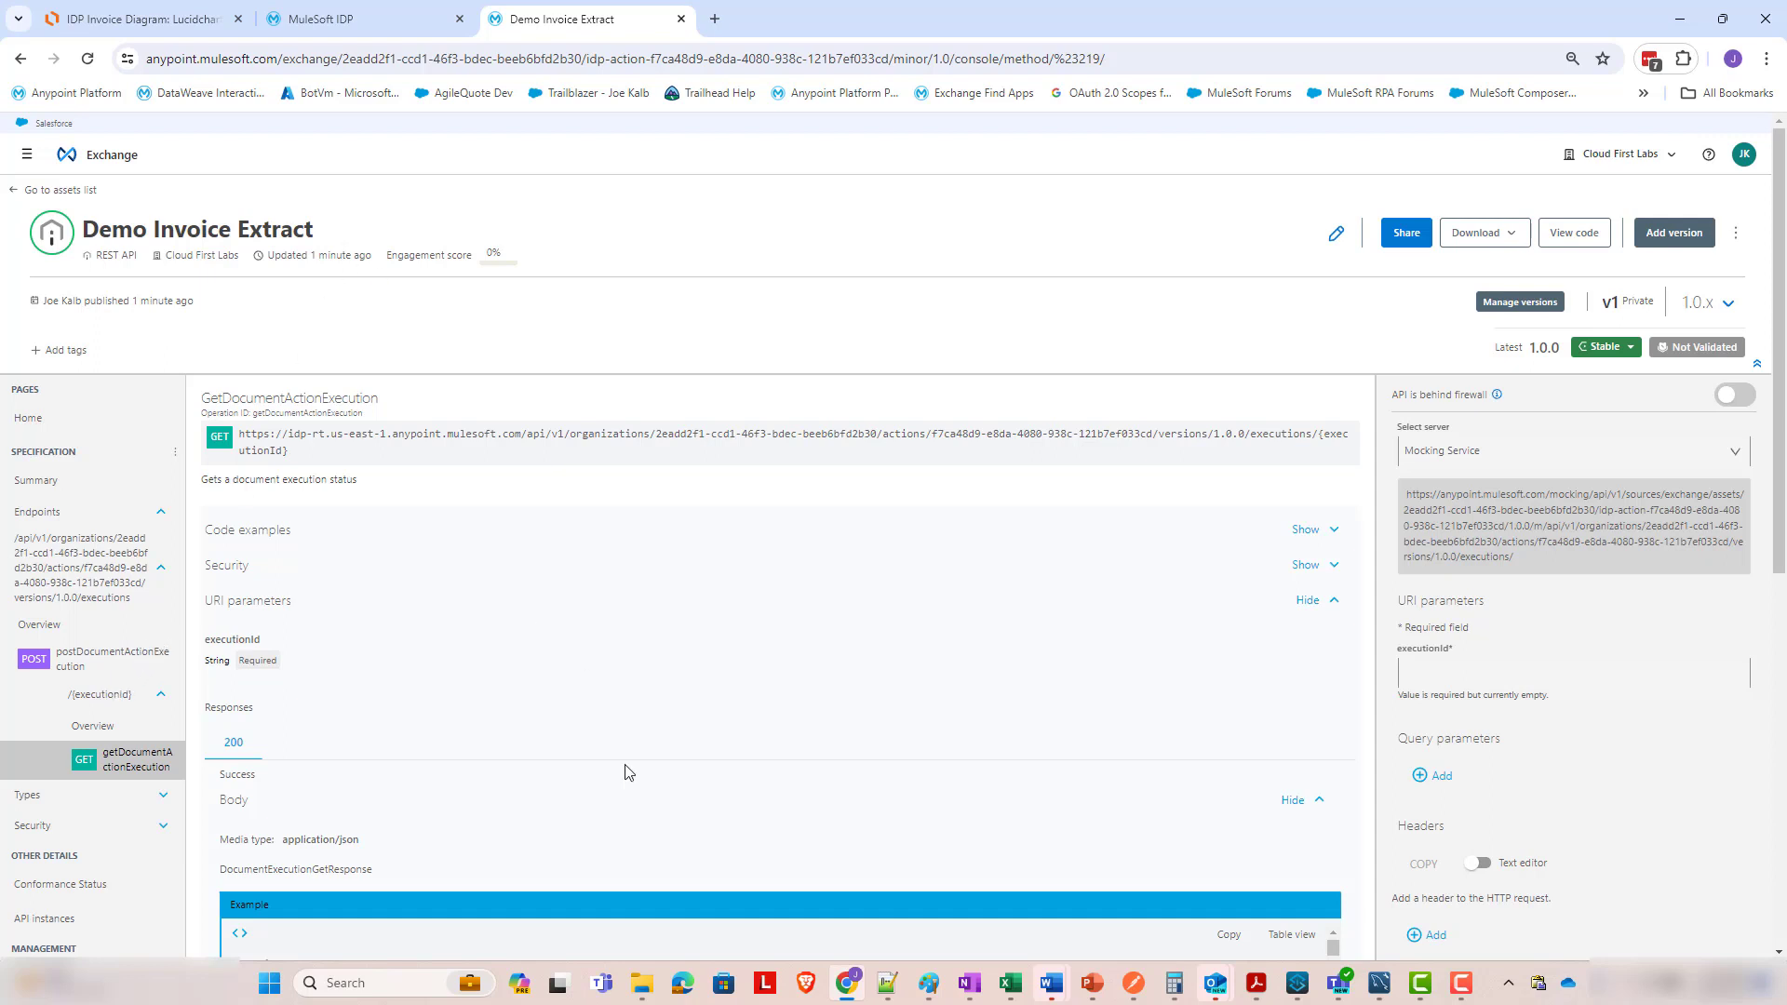
# Go to the Connected Apps page in Anypoint Platform's Access Management.
pyautogui.click(27, 155)
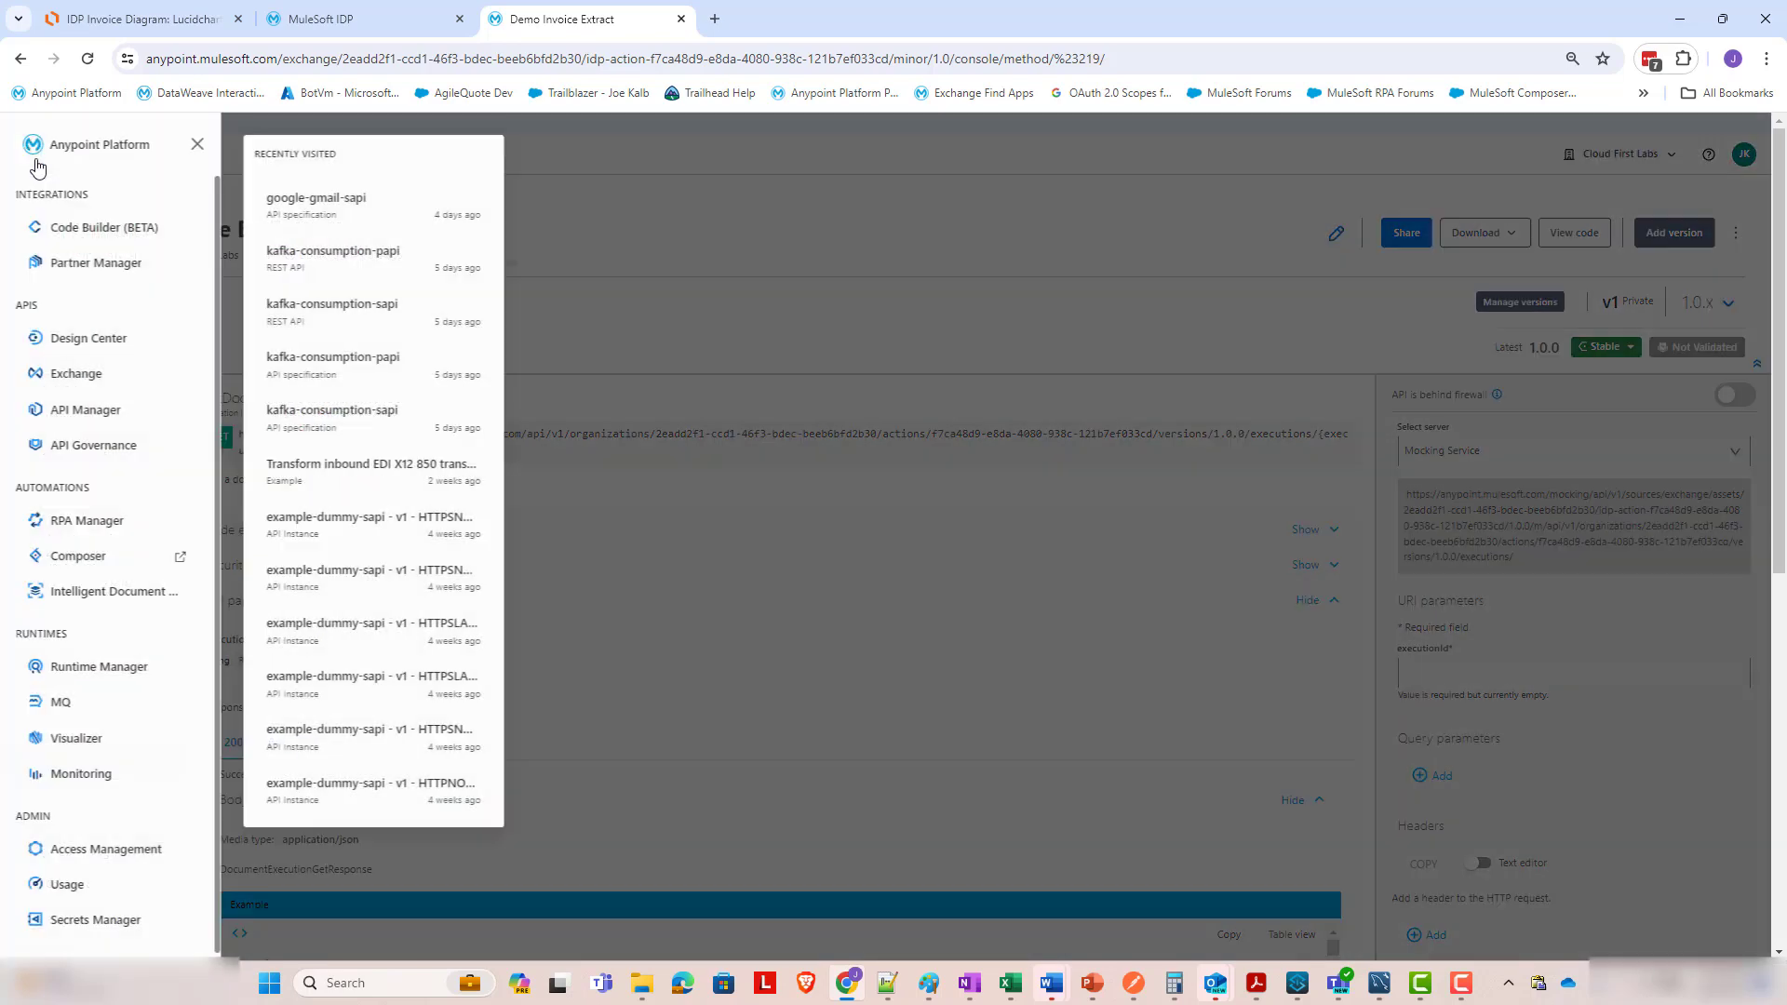
pyautogui.click(120, 861)
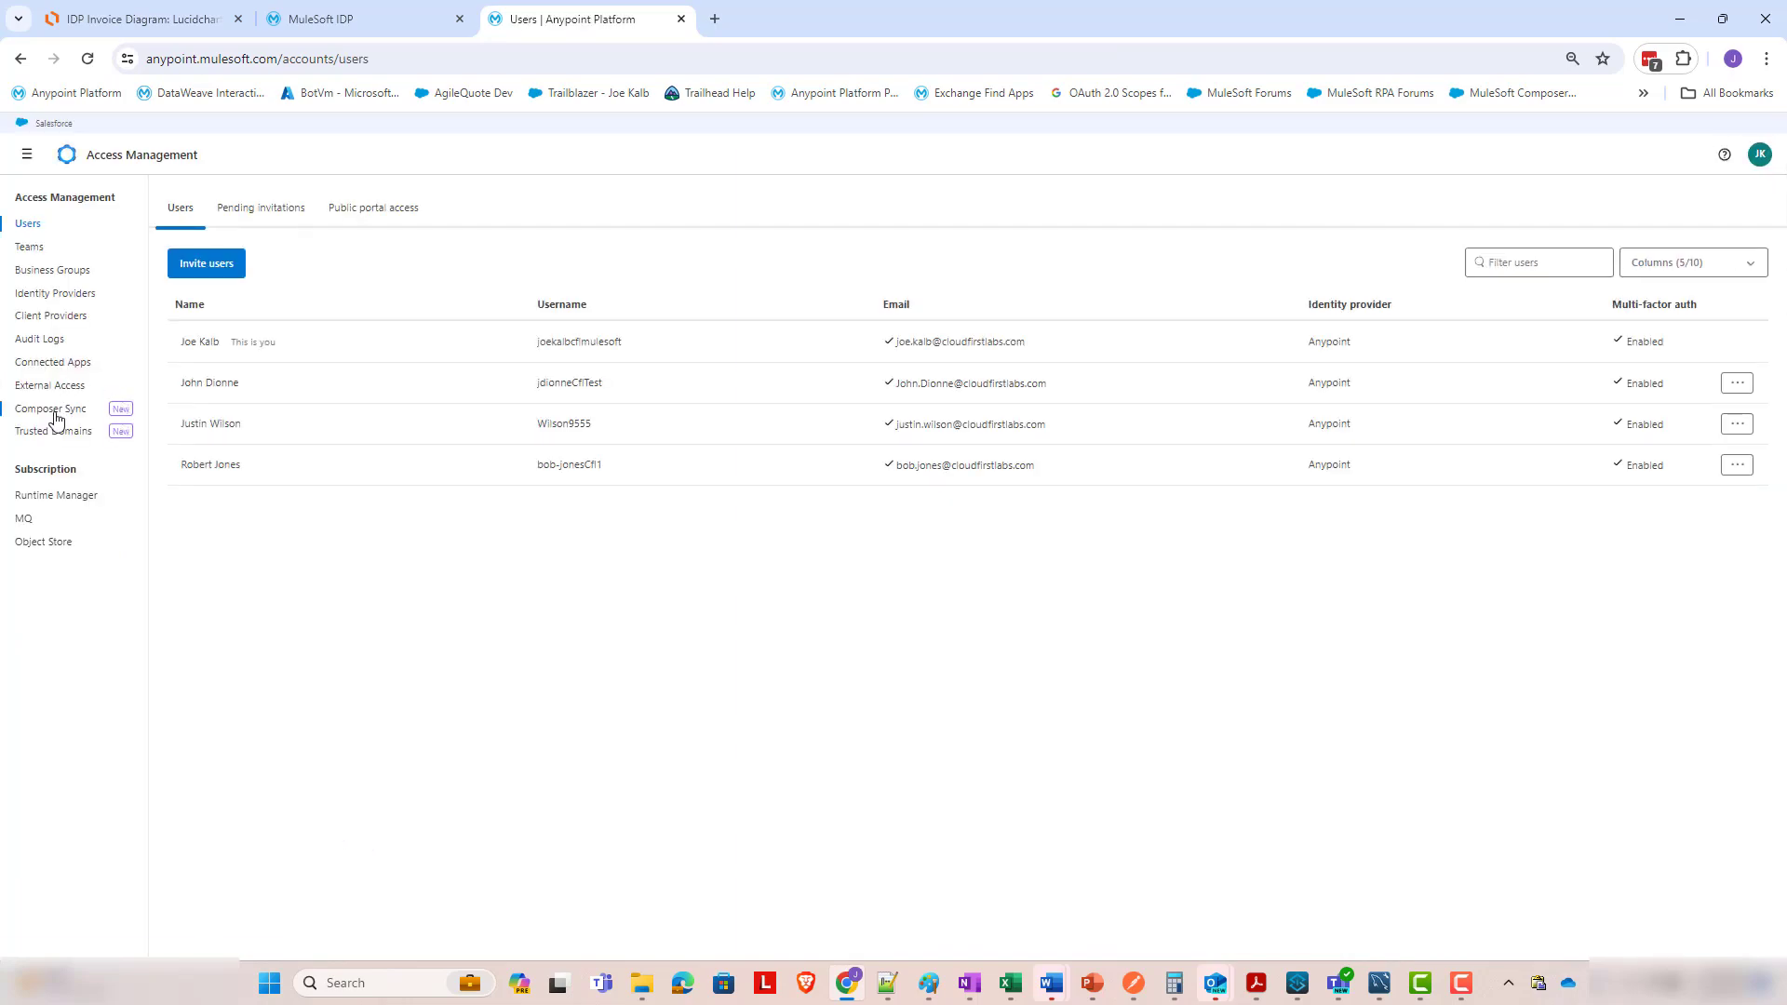
pyautogui.click(60, 363)
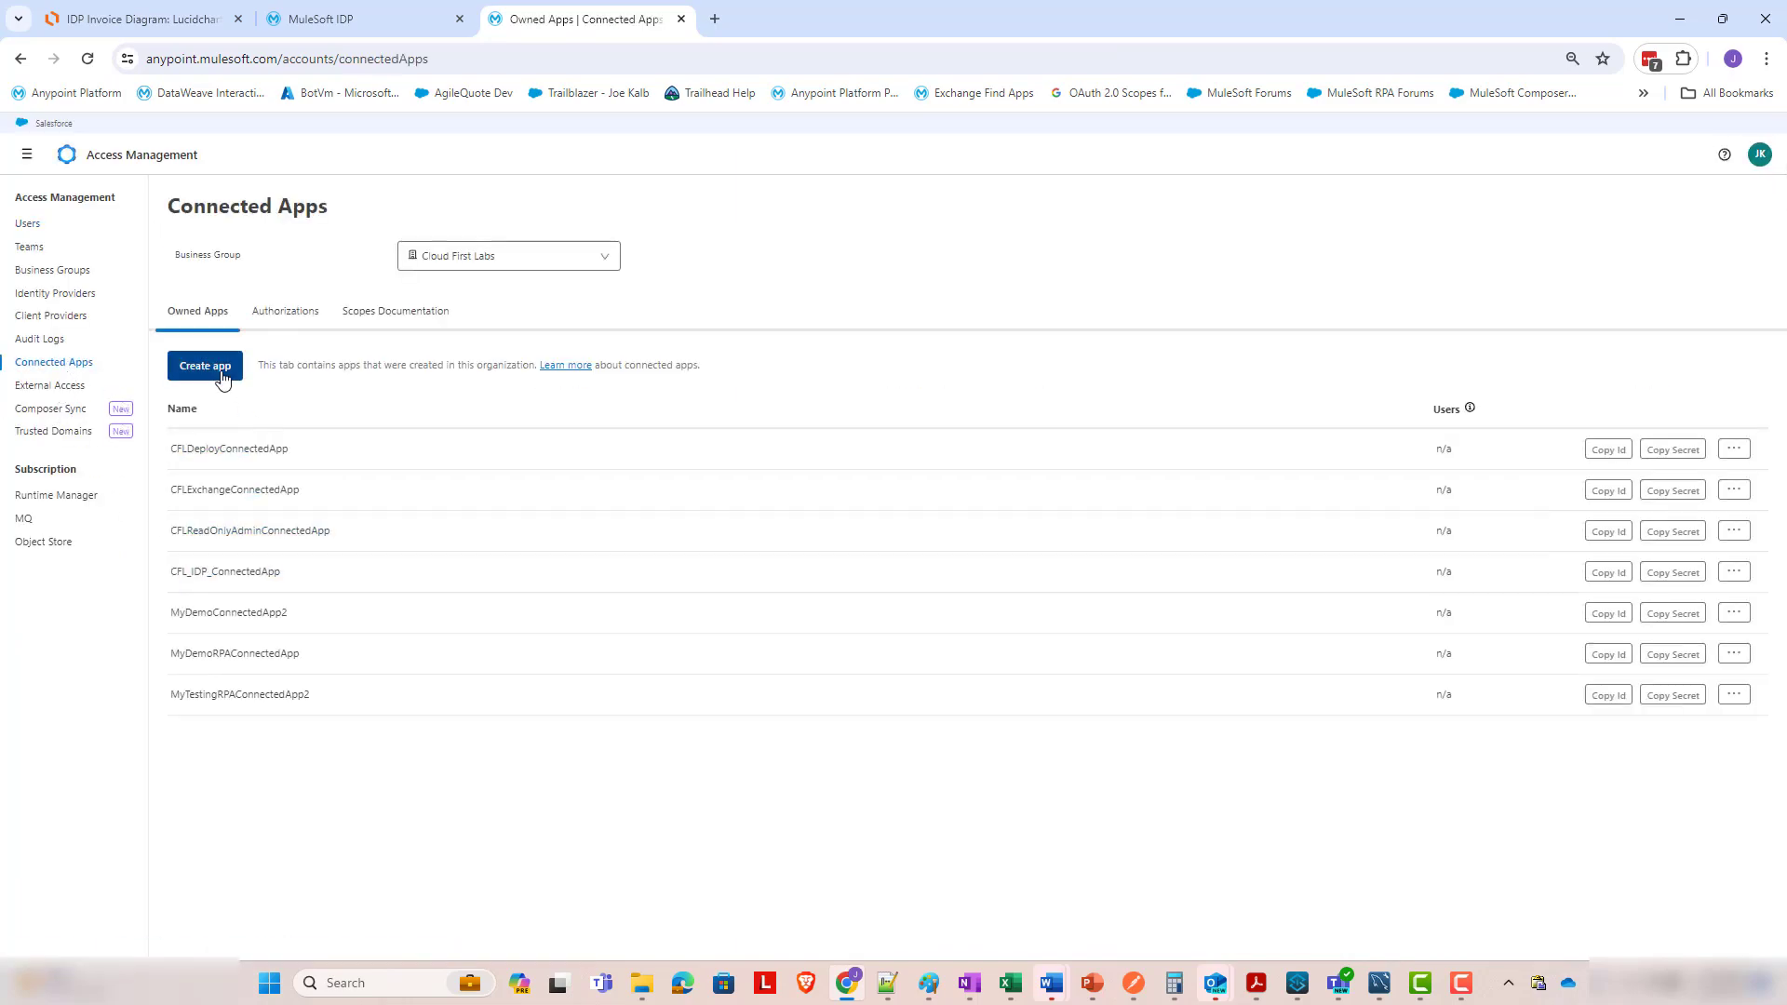
# Start a new connected app named CFL_IDP_ConnectedApp2 that acts on its own behalf with client credentials.
pyautogui.click(223, 376)
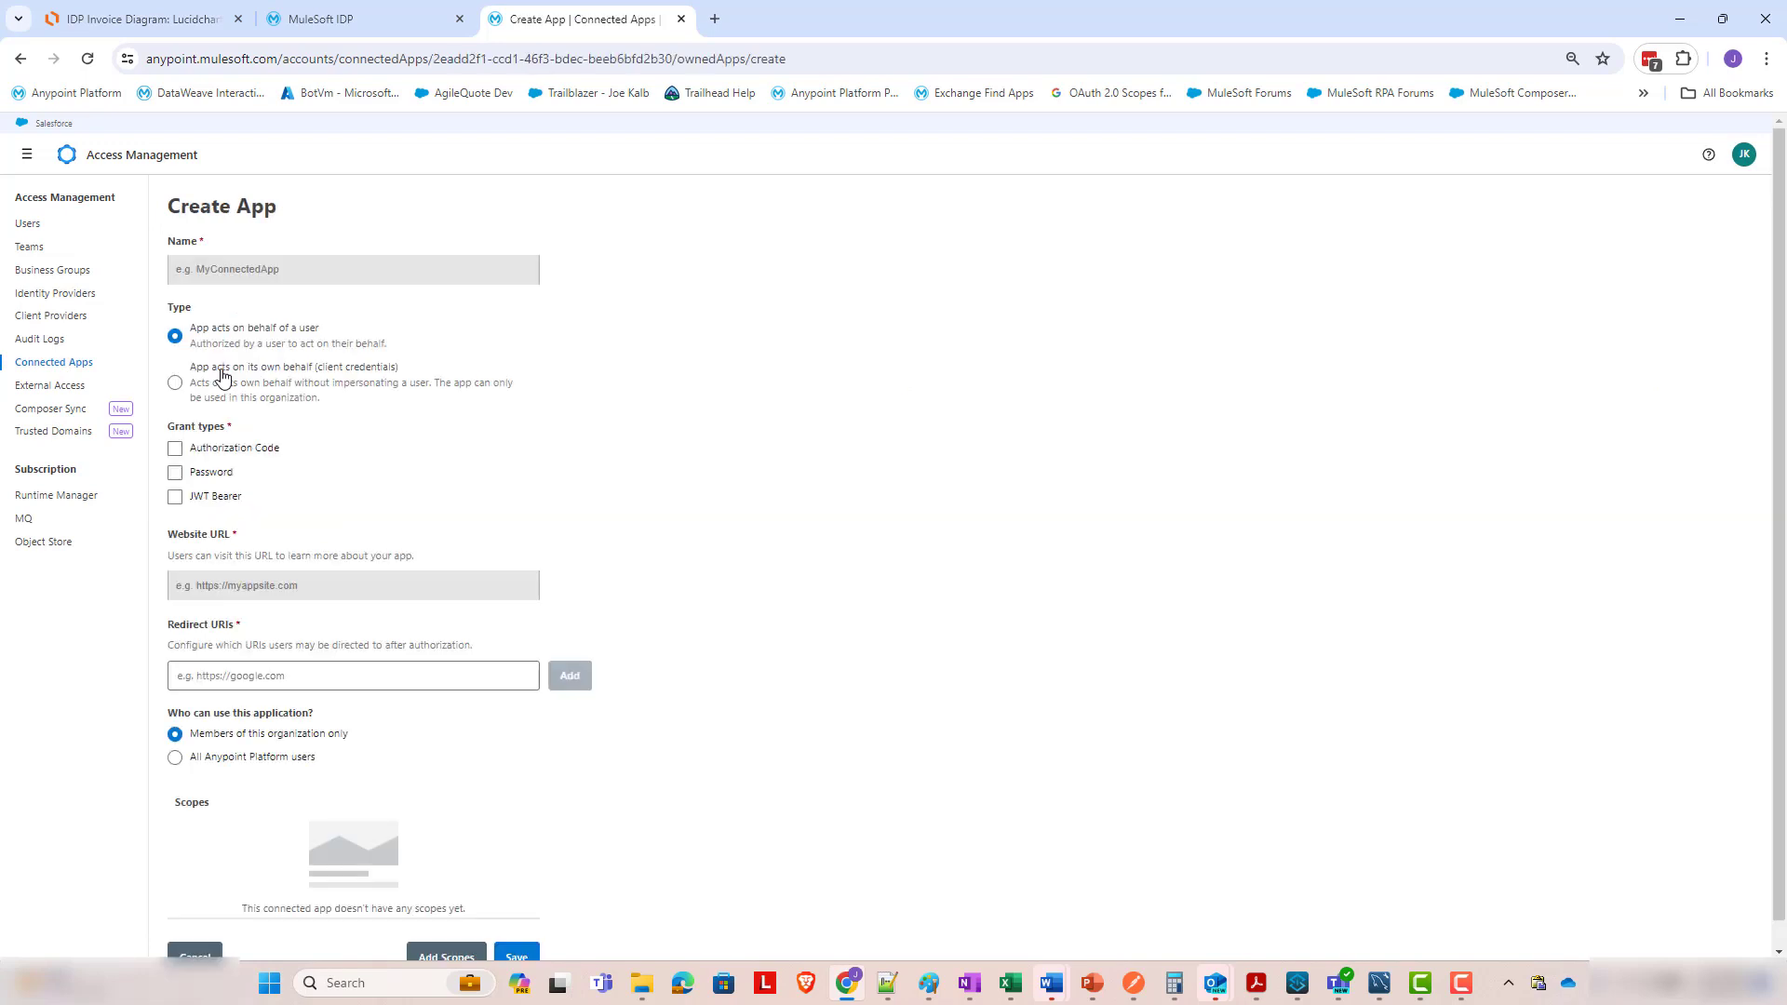
pyautogui.click(294, 271)
pyautogui.write('CFL_IDP_Connect')
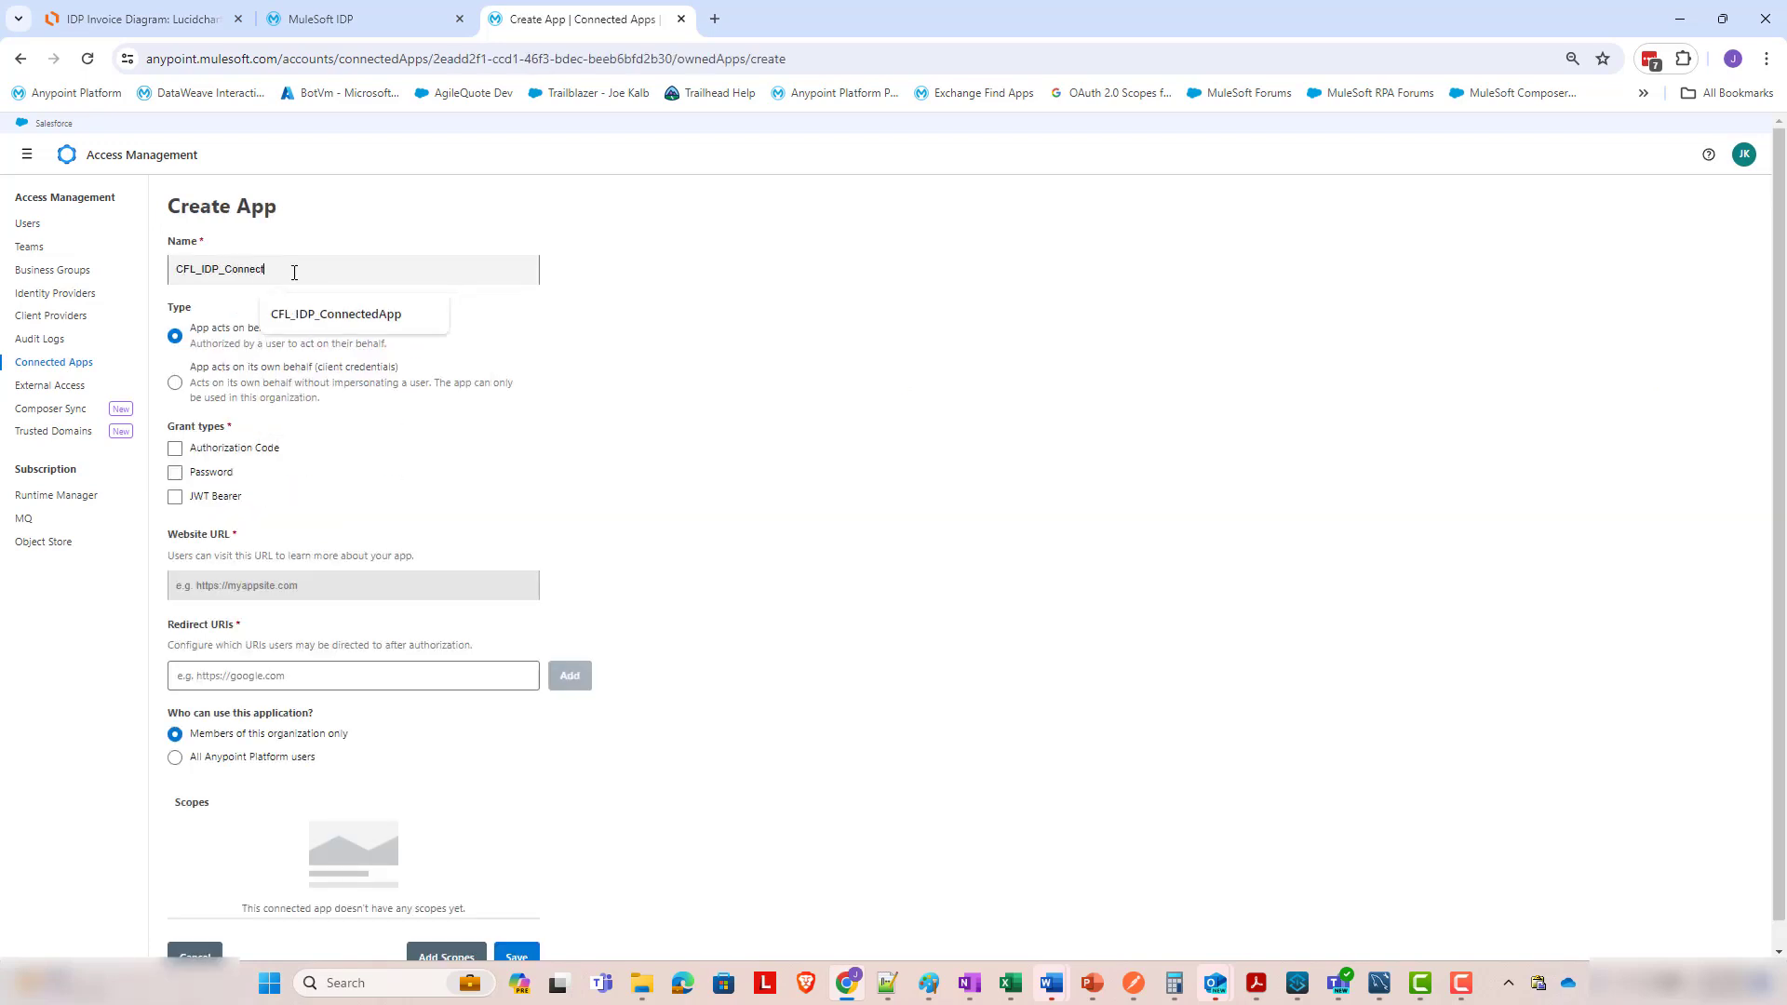
pyautogui.write('edApp2')
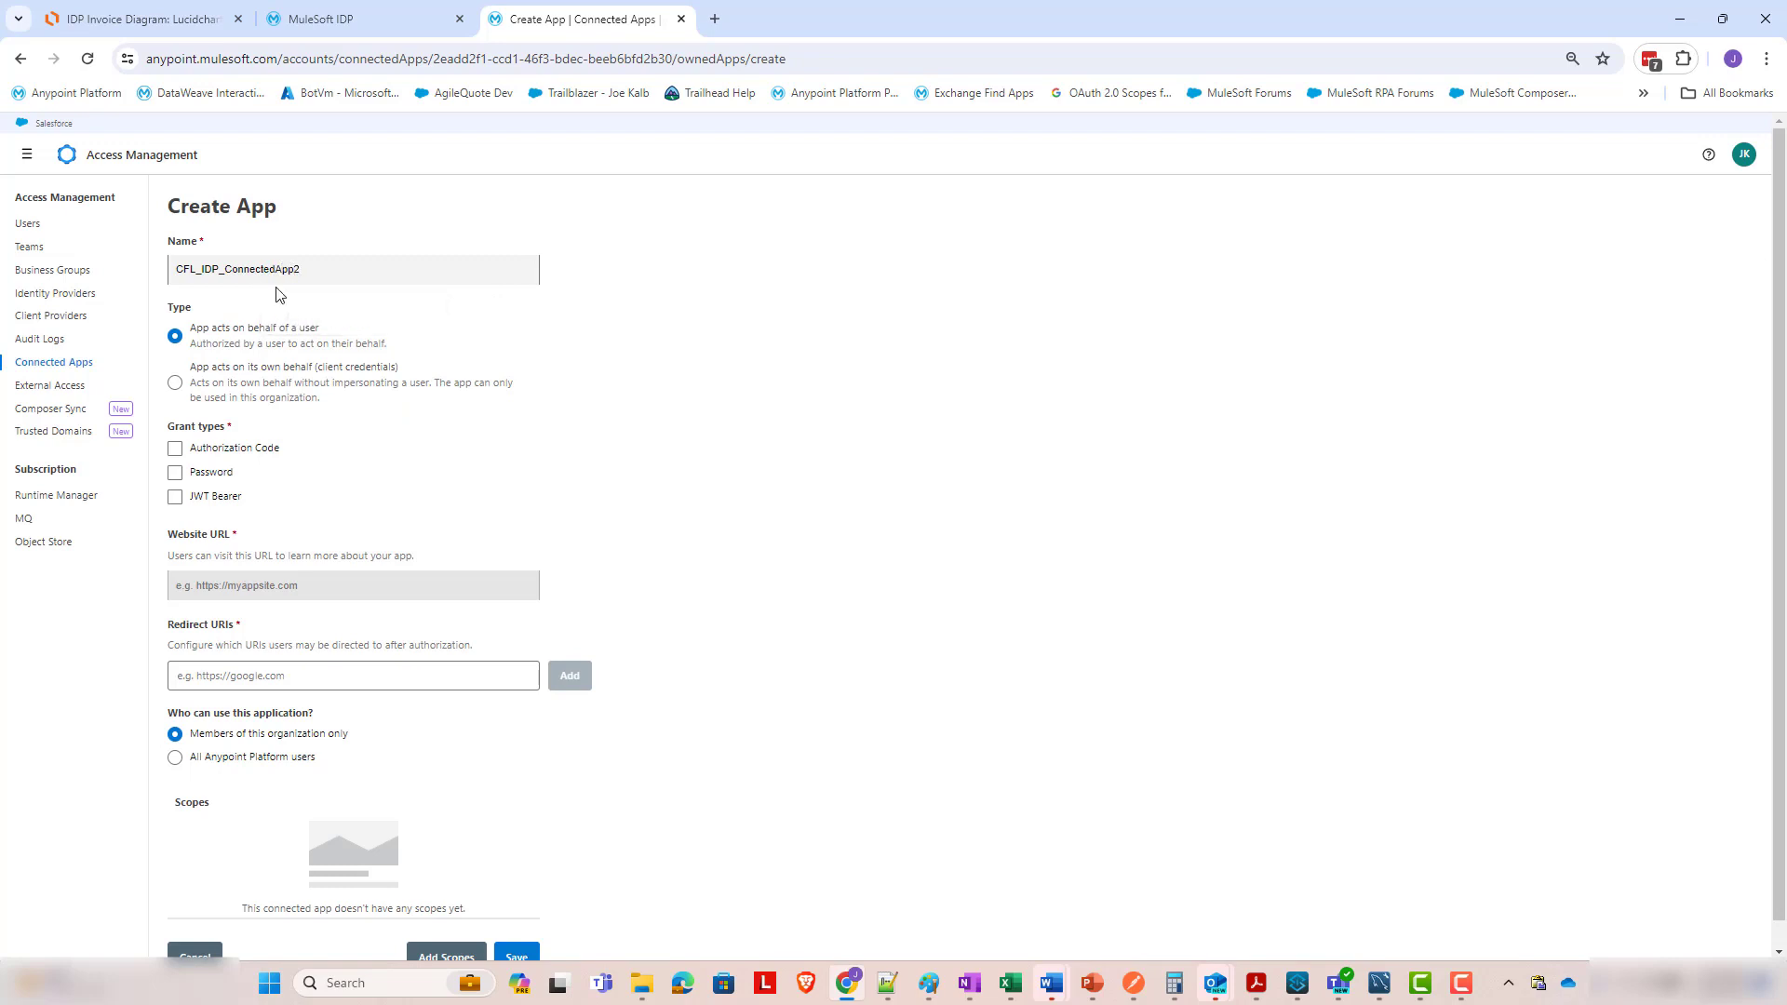
pyautogui.click(285, 399)
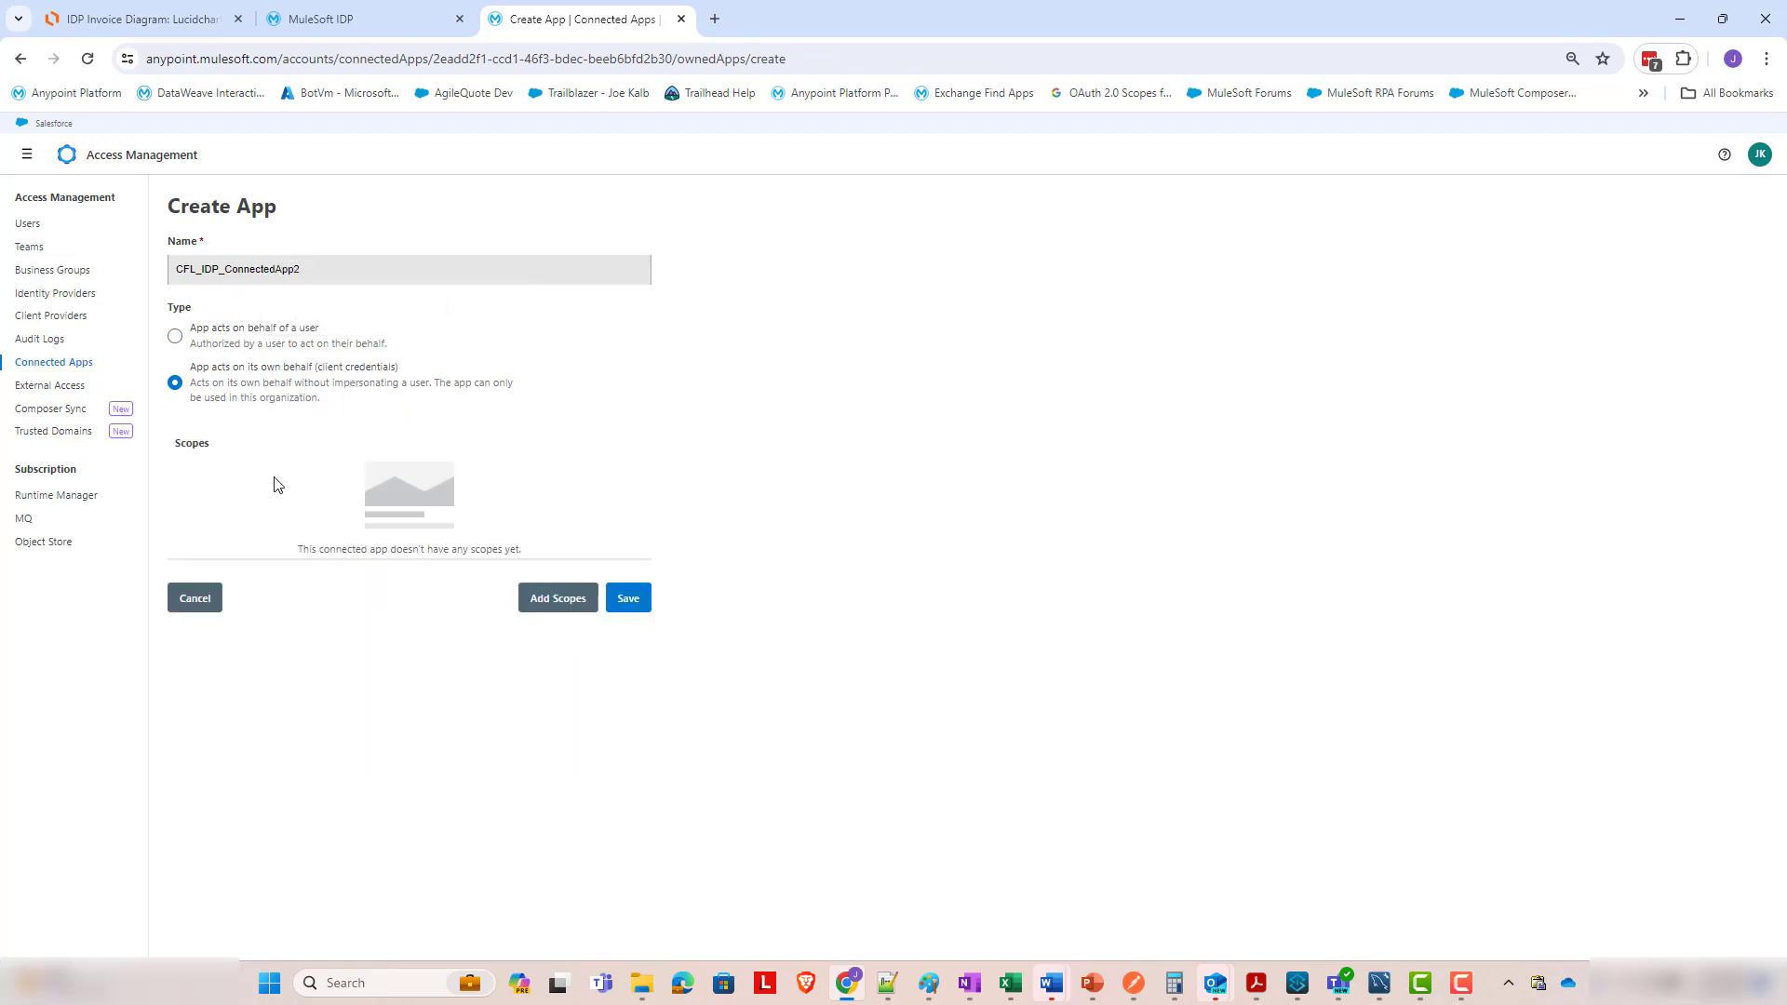
# Add the Document Actions scope Execute Published Actions for the Cloud First Labs business group and save the new connected app.
pyautogui.click(553, 598)
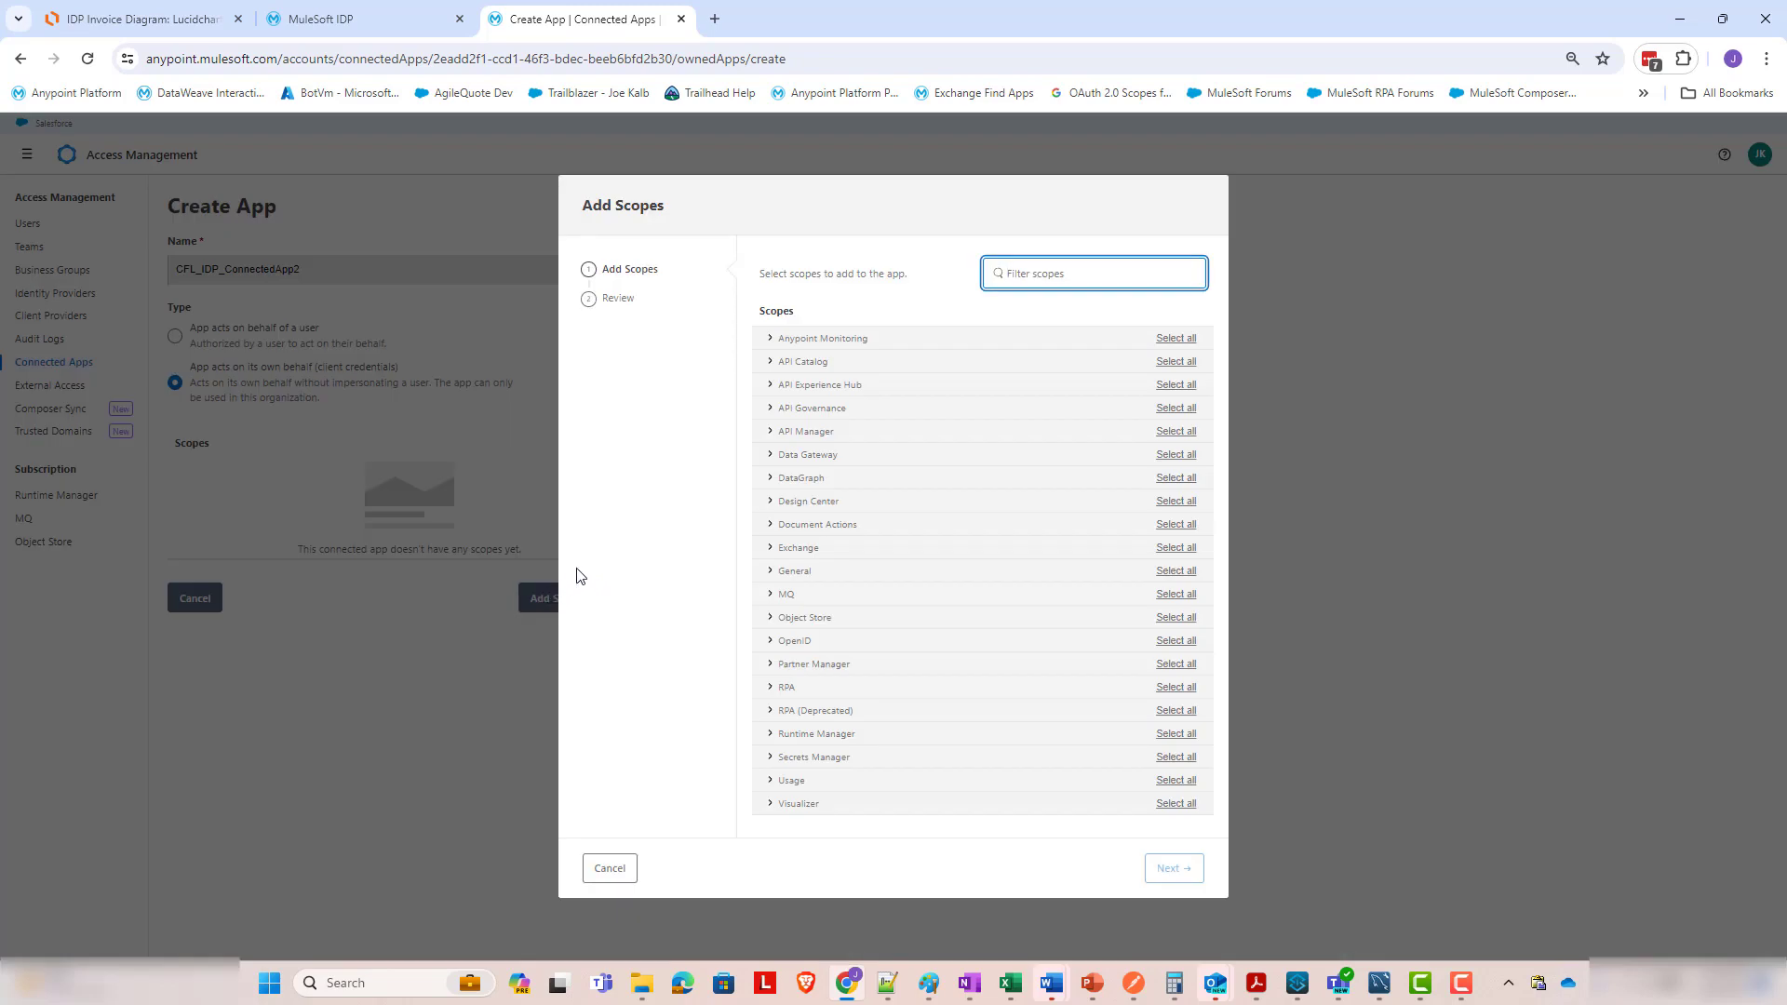
pyautogui.click(769, 527)
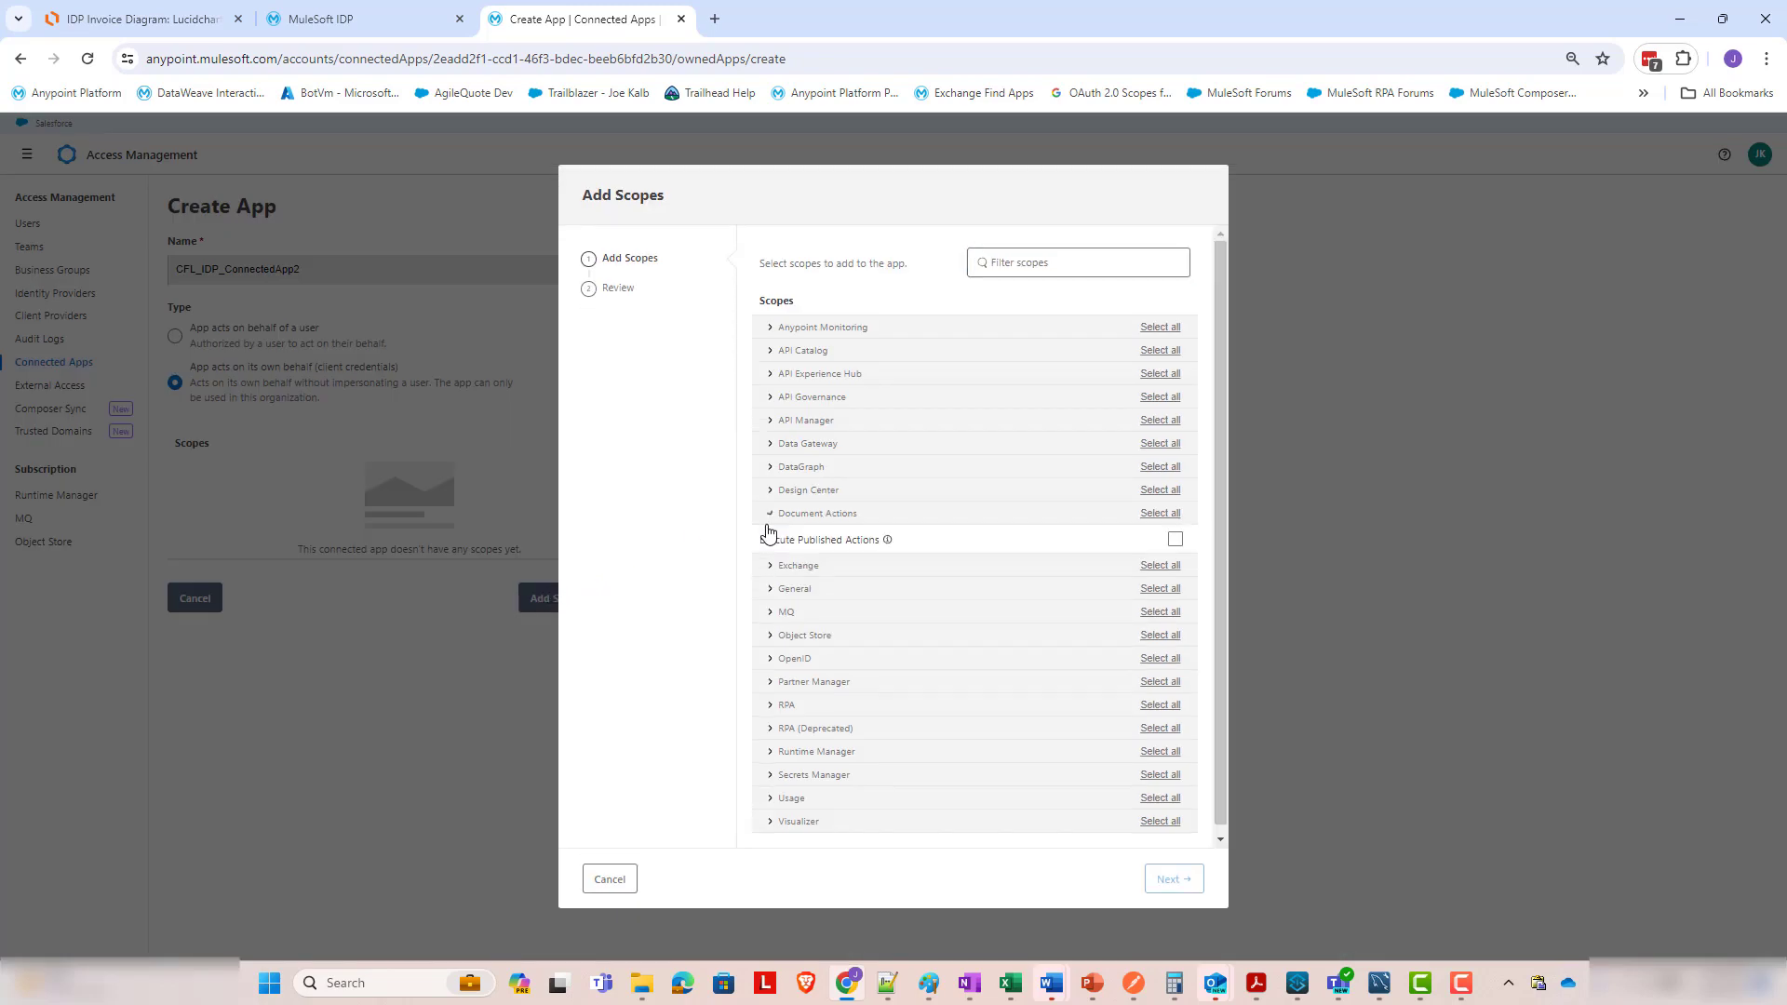
pyautogui.moveTo(887, 544)
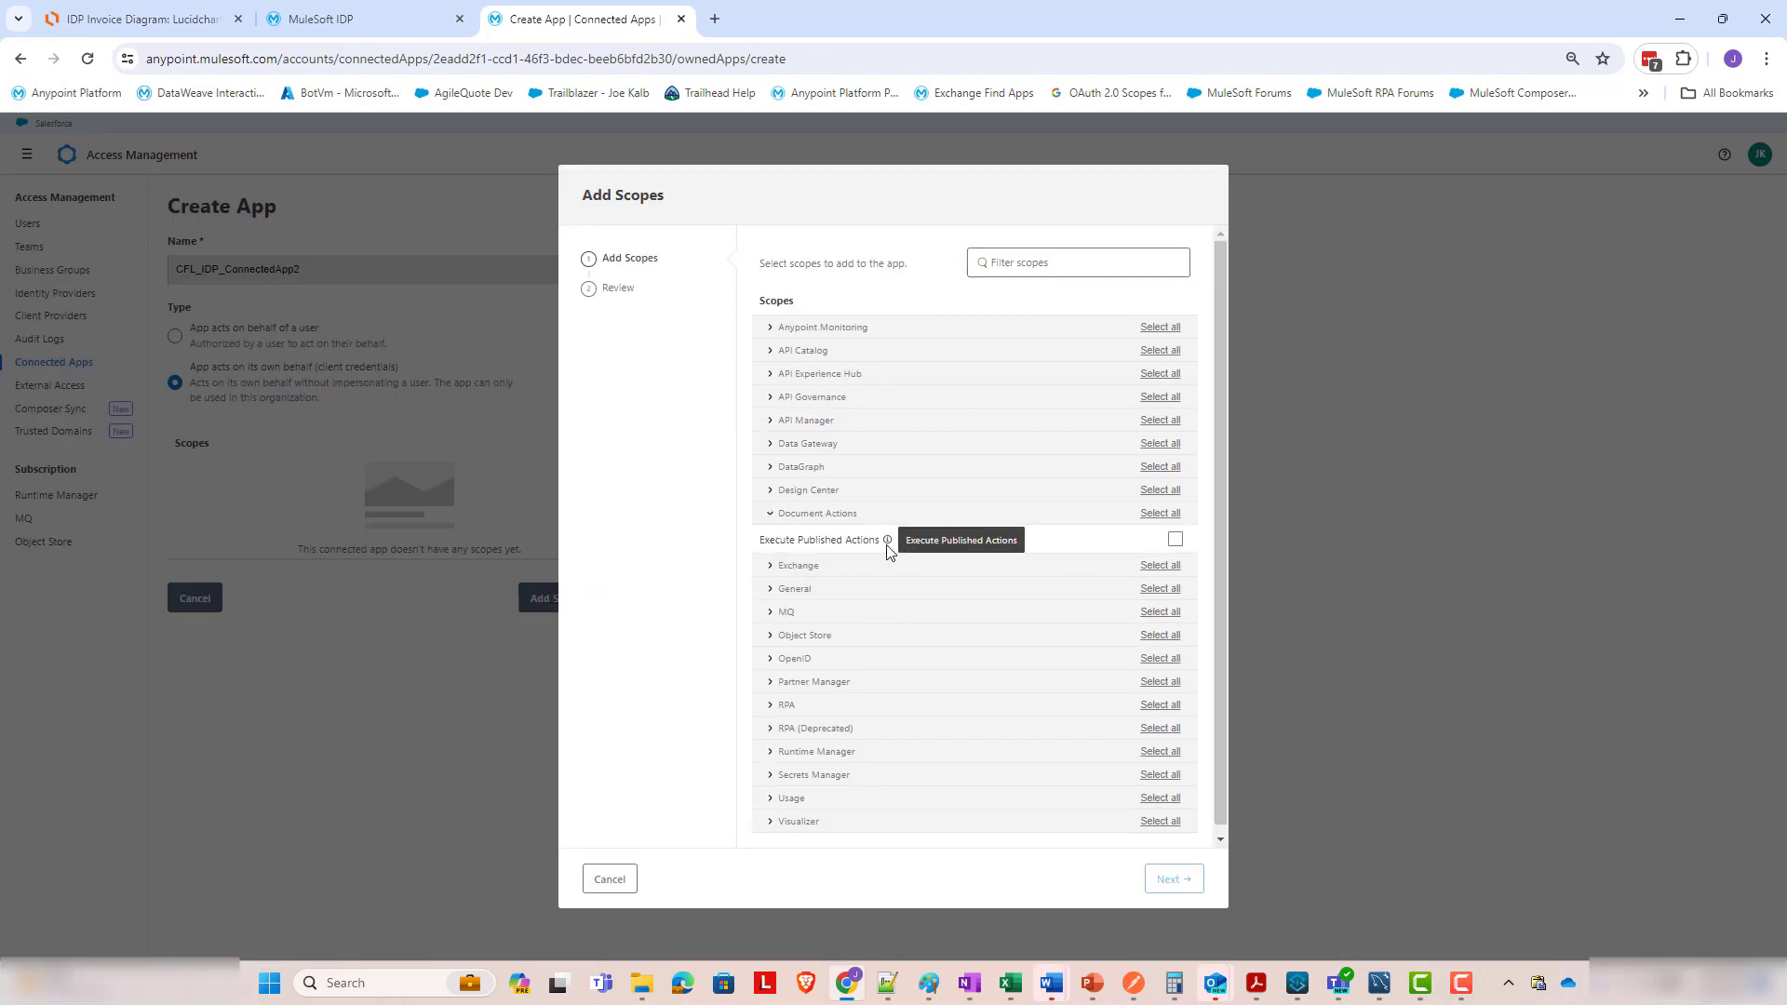
pyautogui.click(1175, 541)
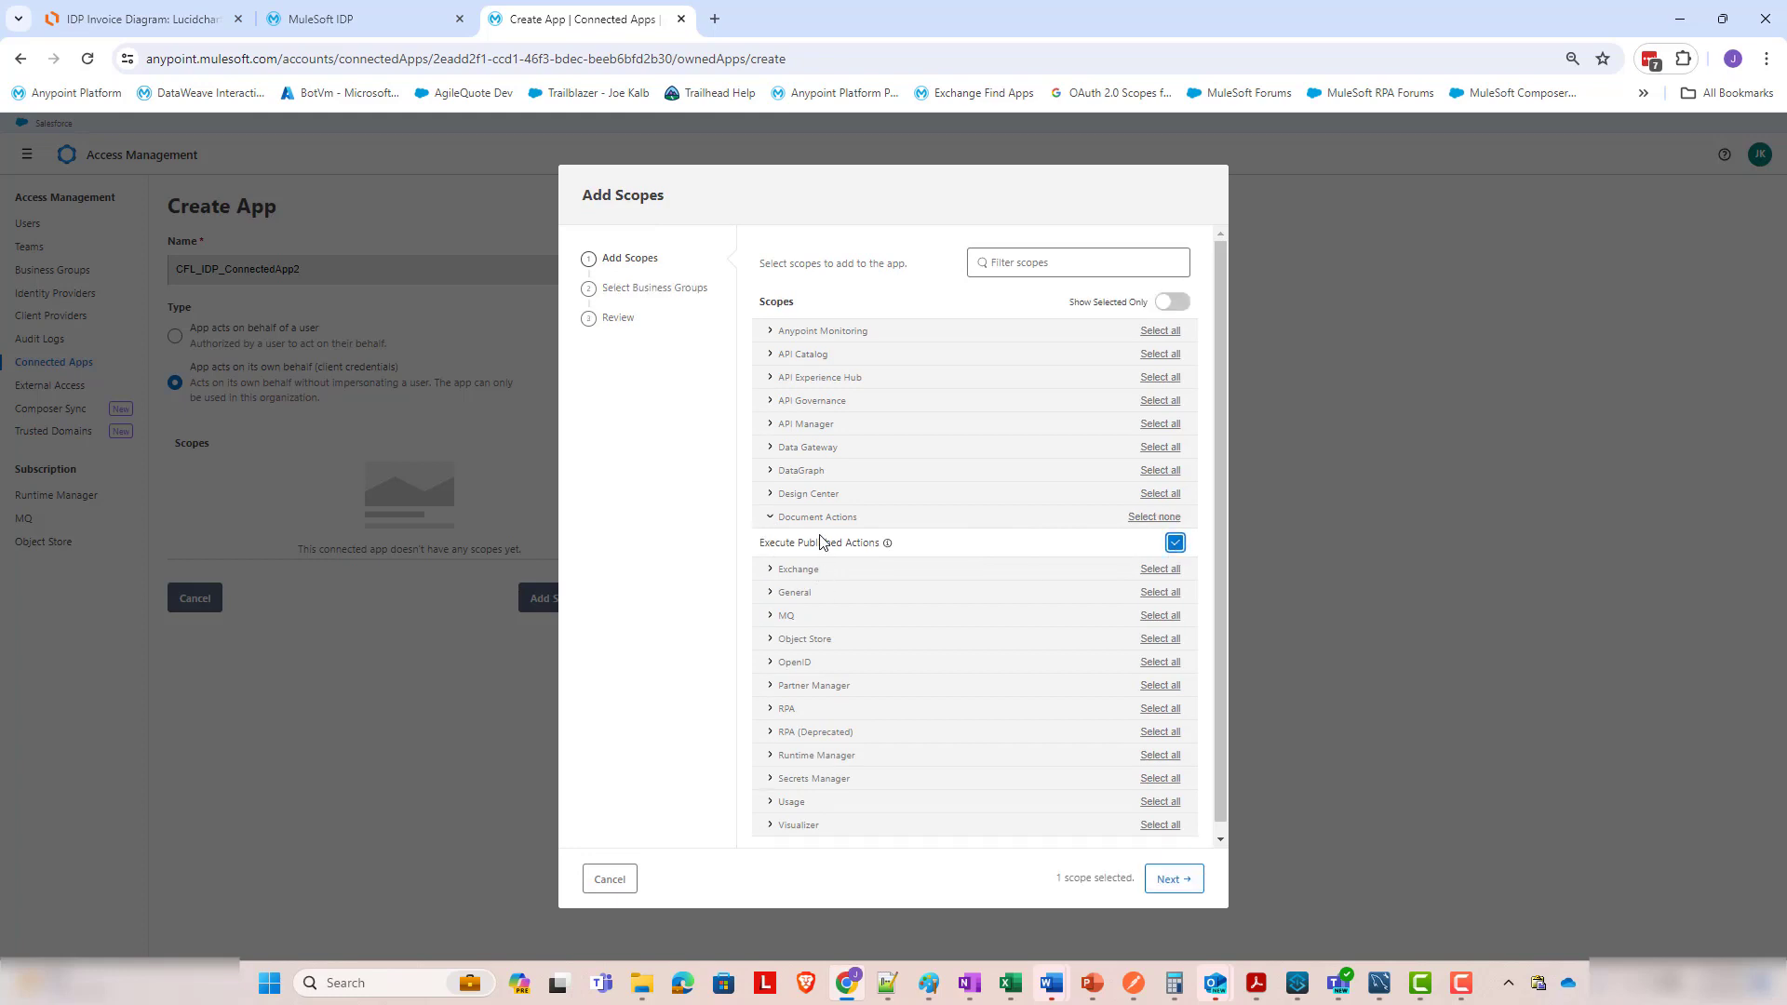
pyautogui.click(1161, 881)
pyautogui.click(1191, 462)
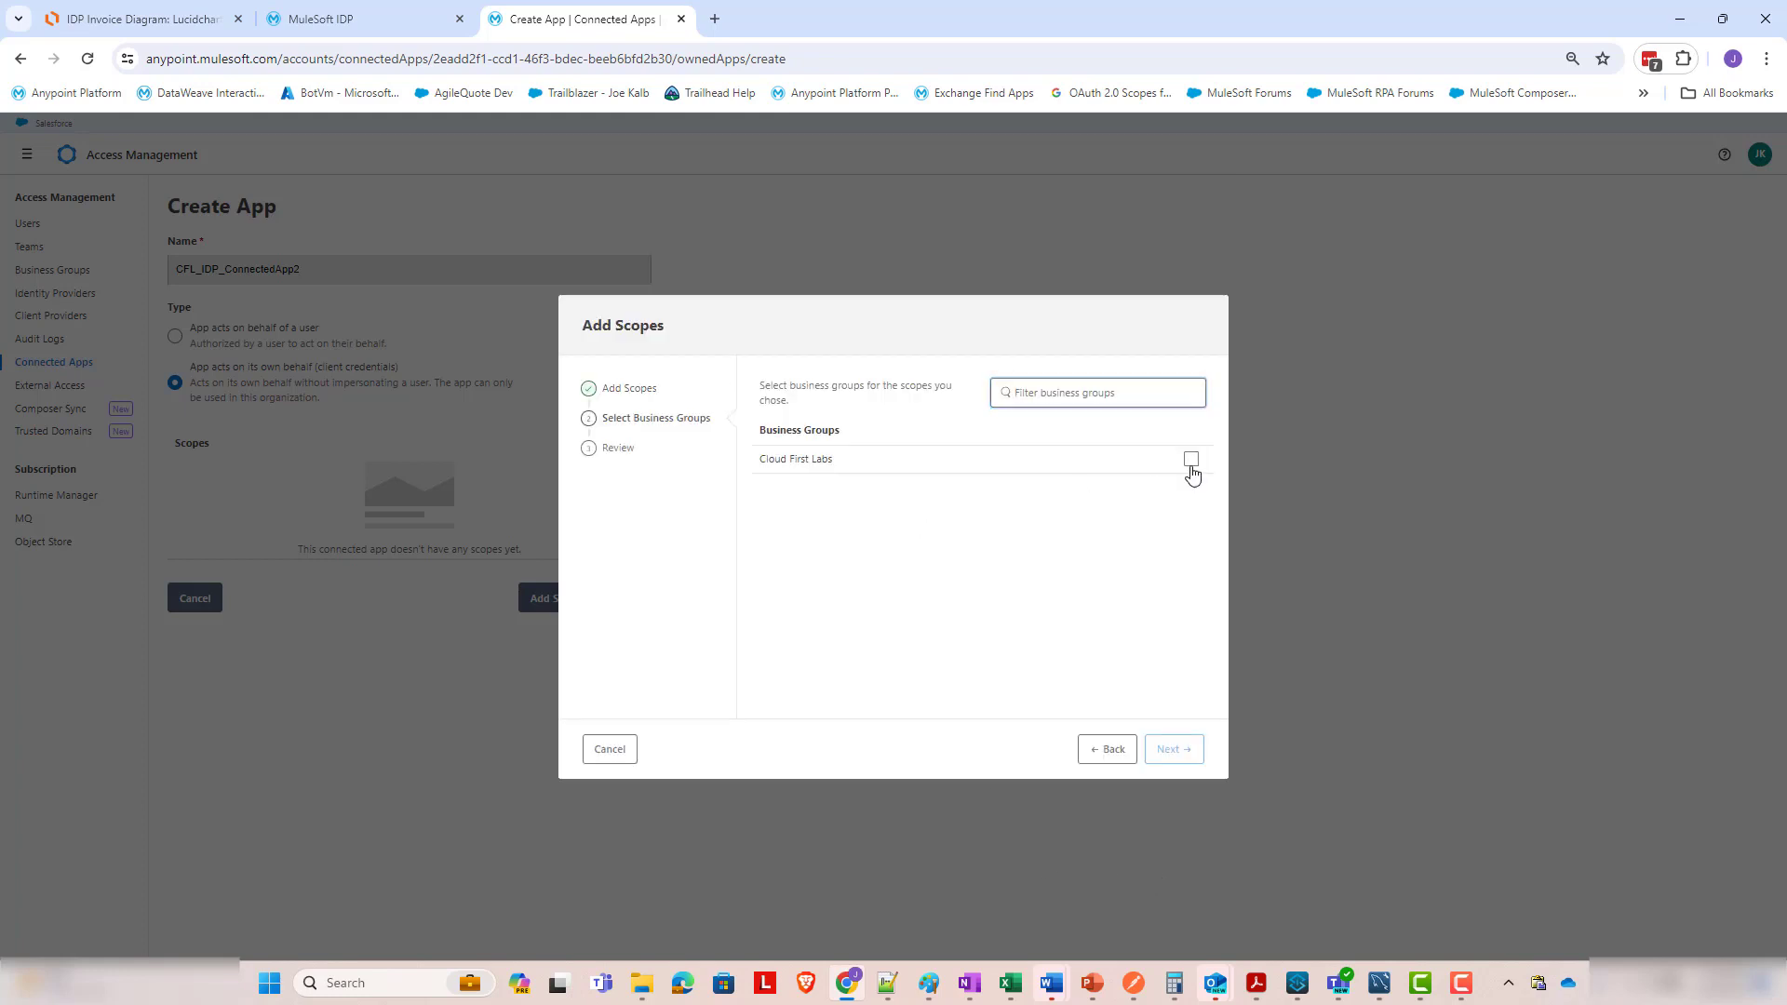
pyautogui.click(1188, 754)
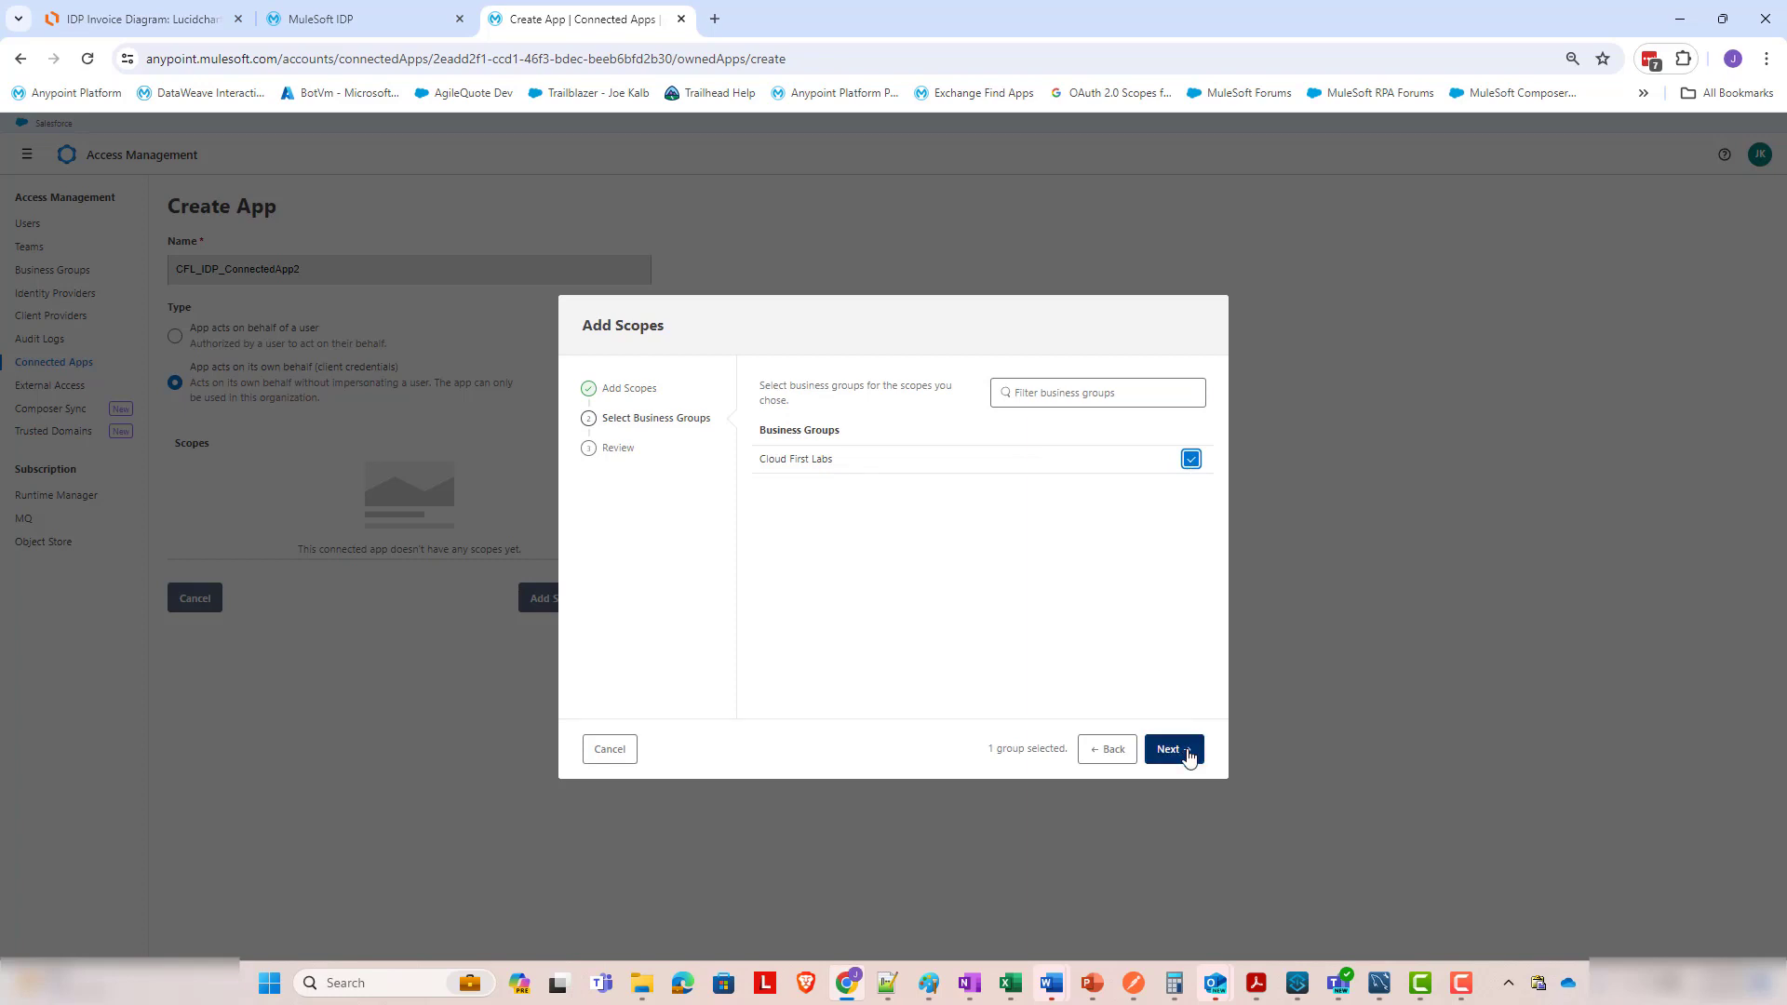
pyautogui.click(1171, 758)
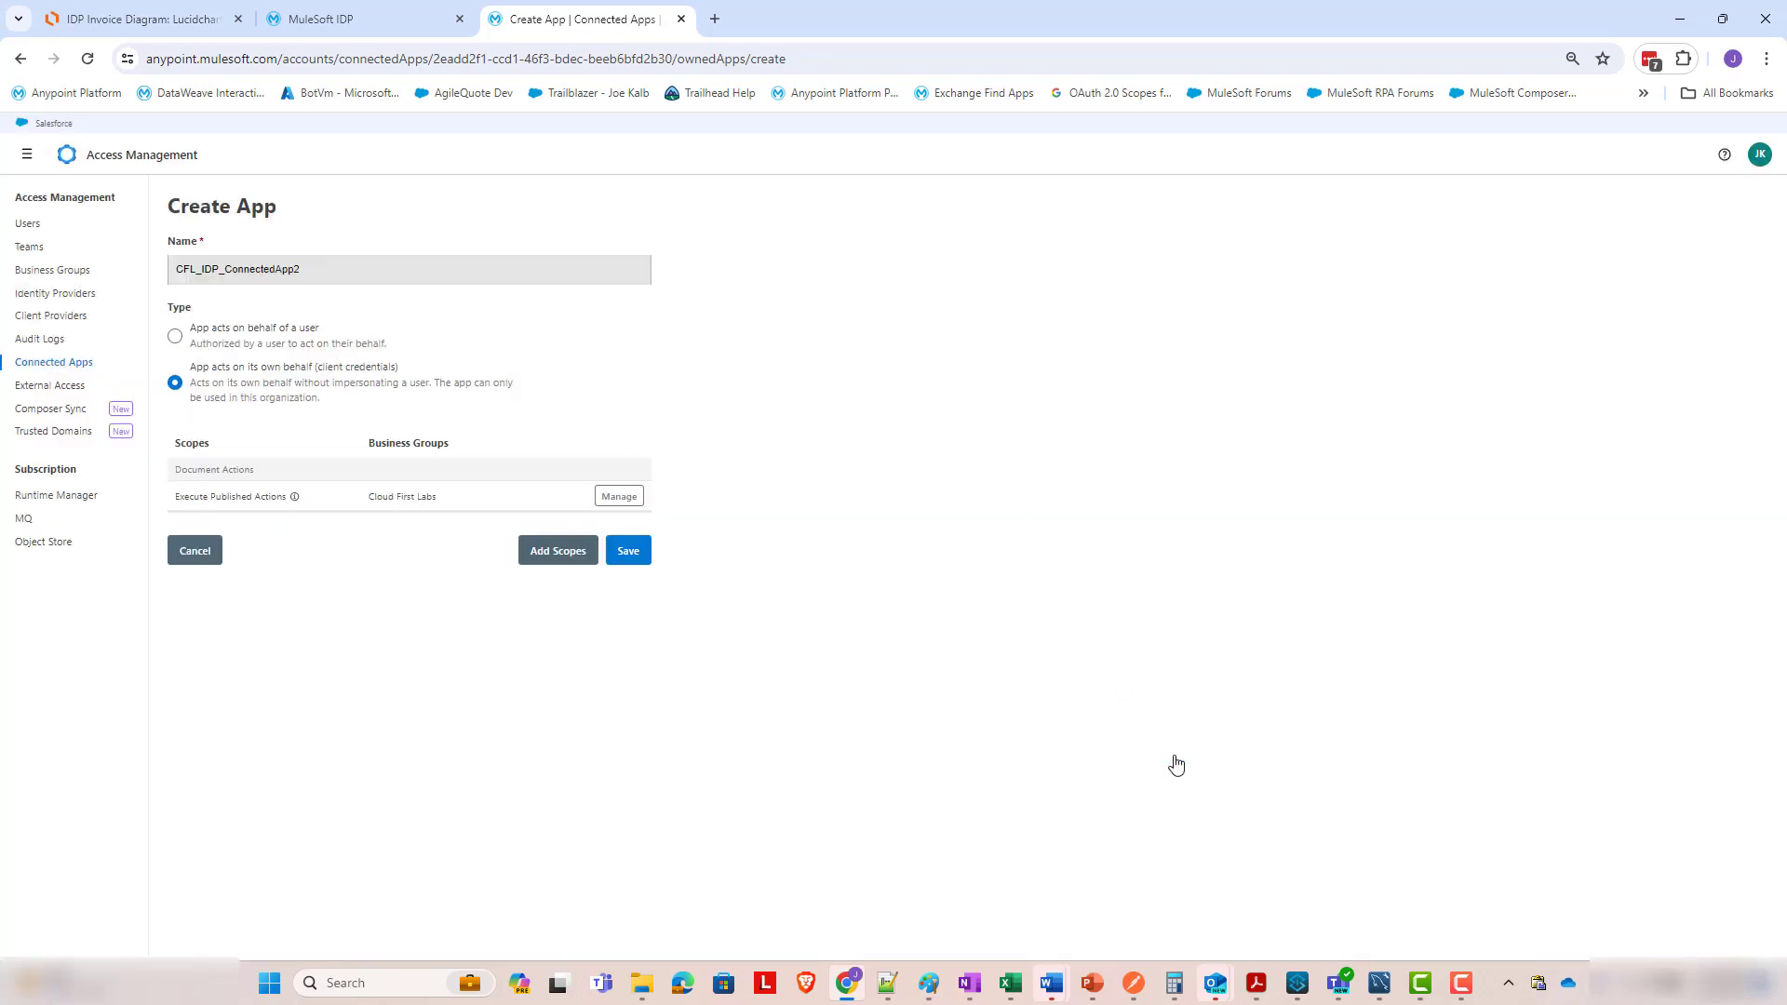
pyautogui.click(639, 557)
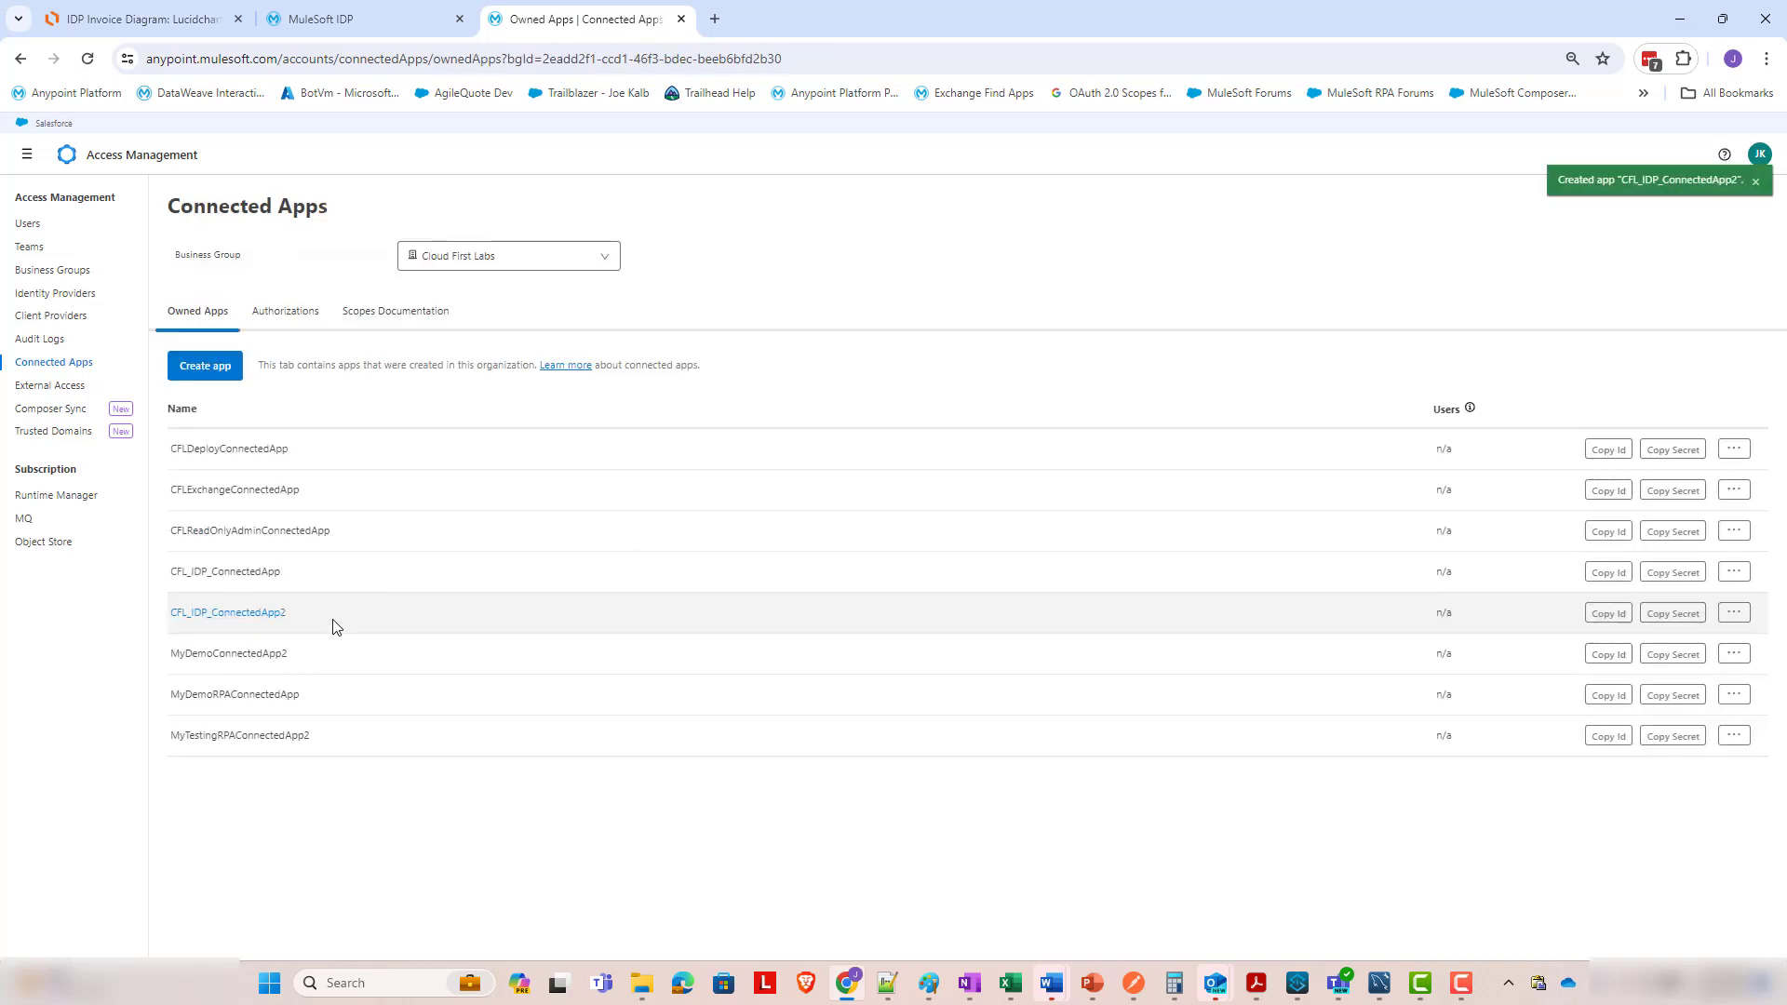
# Copy the client secret of CFL_IDP_ConnectedApp2 from the list of owned apps.
pyautogui.click(1648, 622)
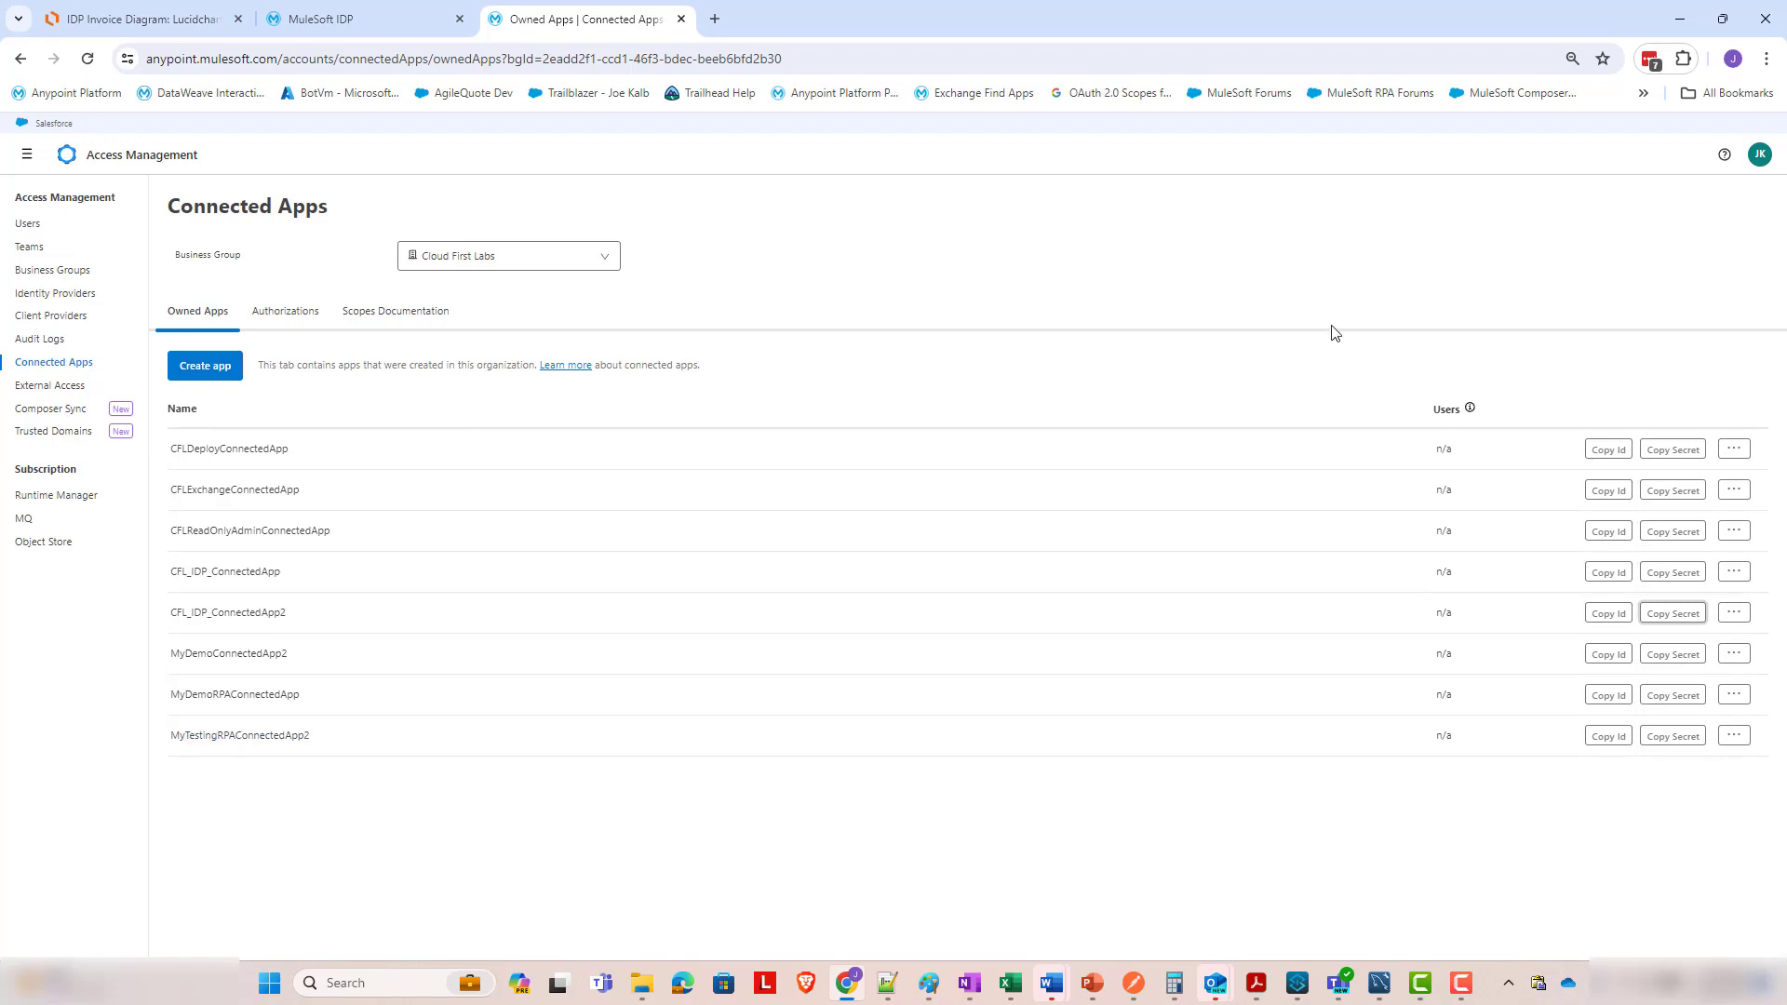
pyautogui.press('F10')
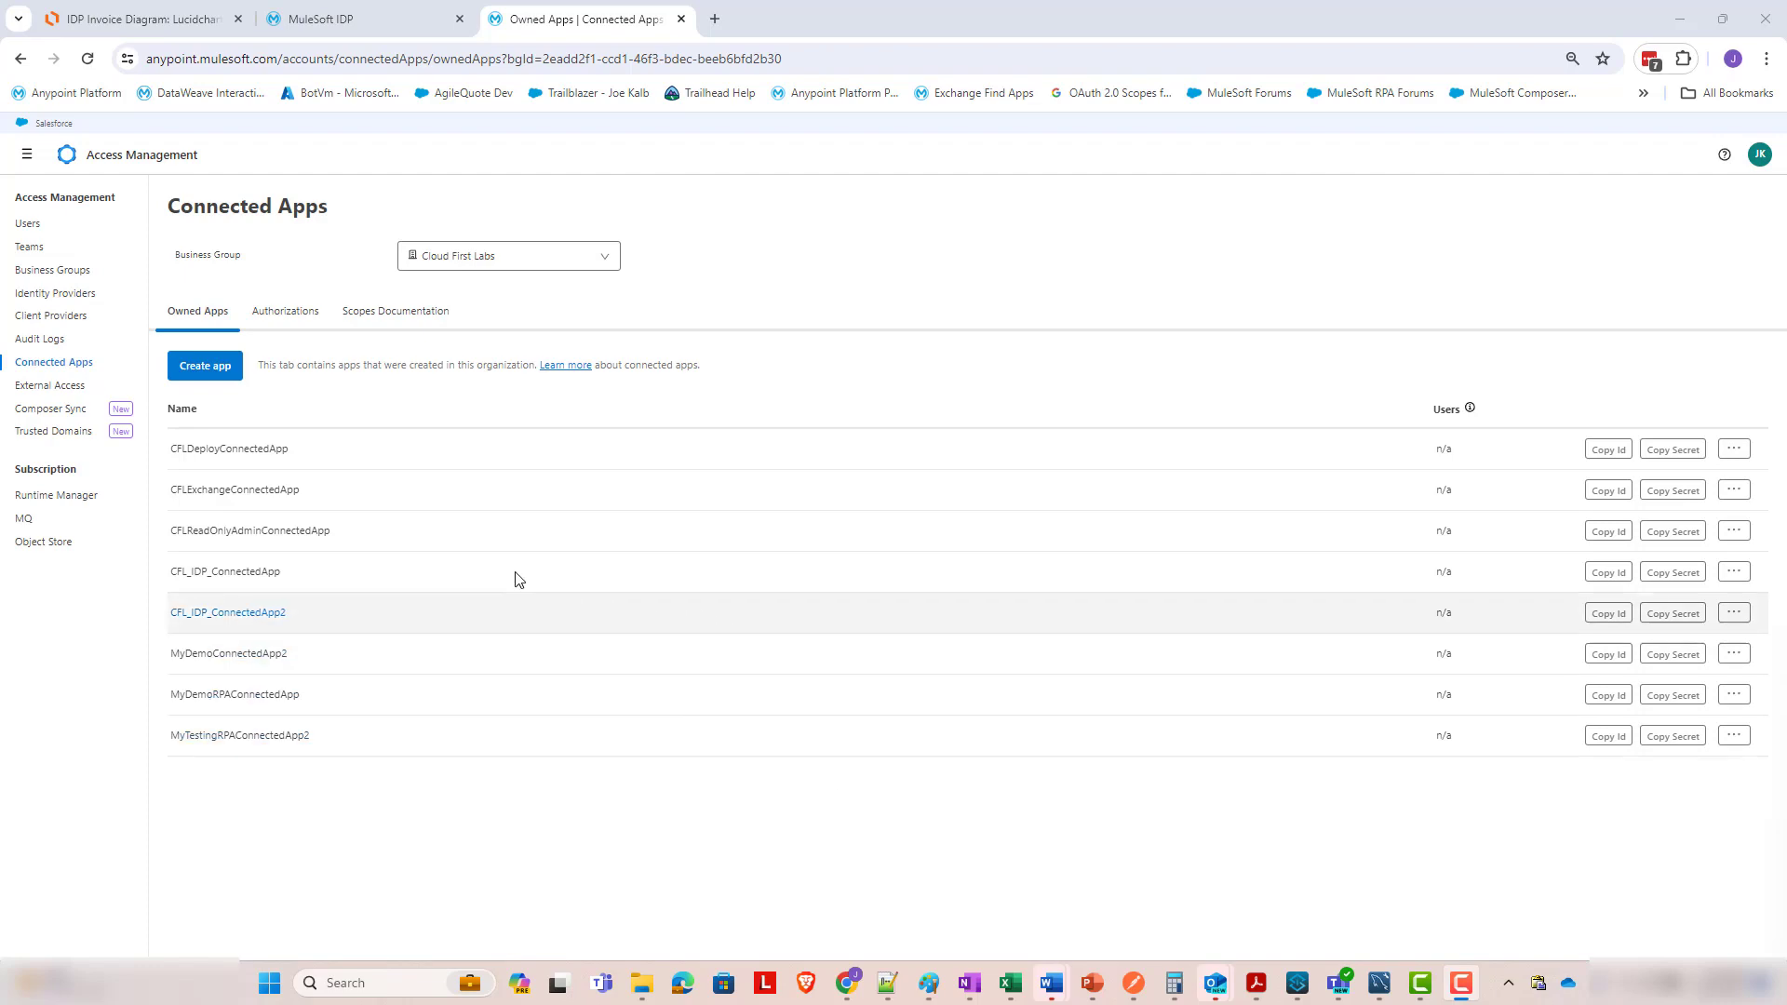
# Switch to the IDP Invoice Diagram in Lucidchart to review the integration between the Mule API and MuleSoft IDP.
pyautogui.click(135, 23)
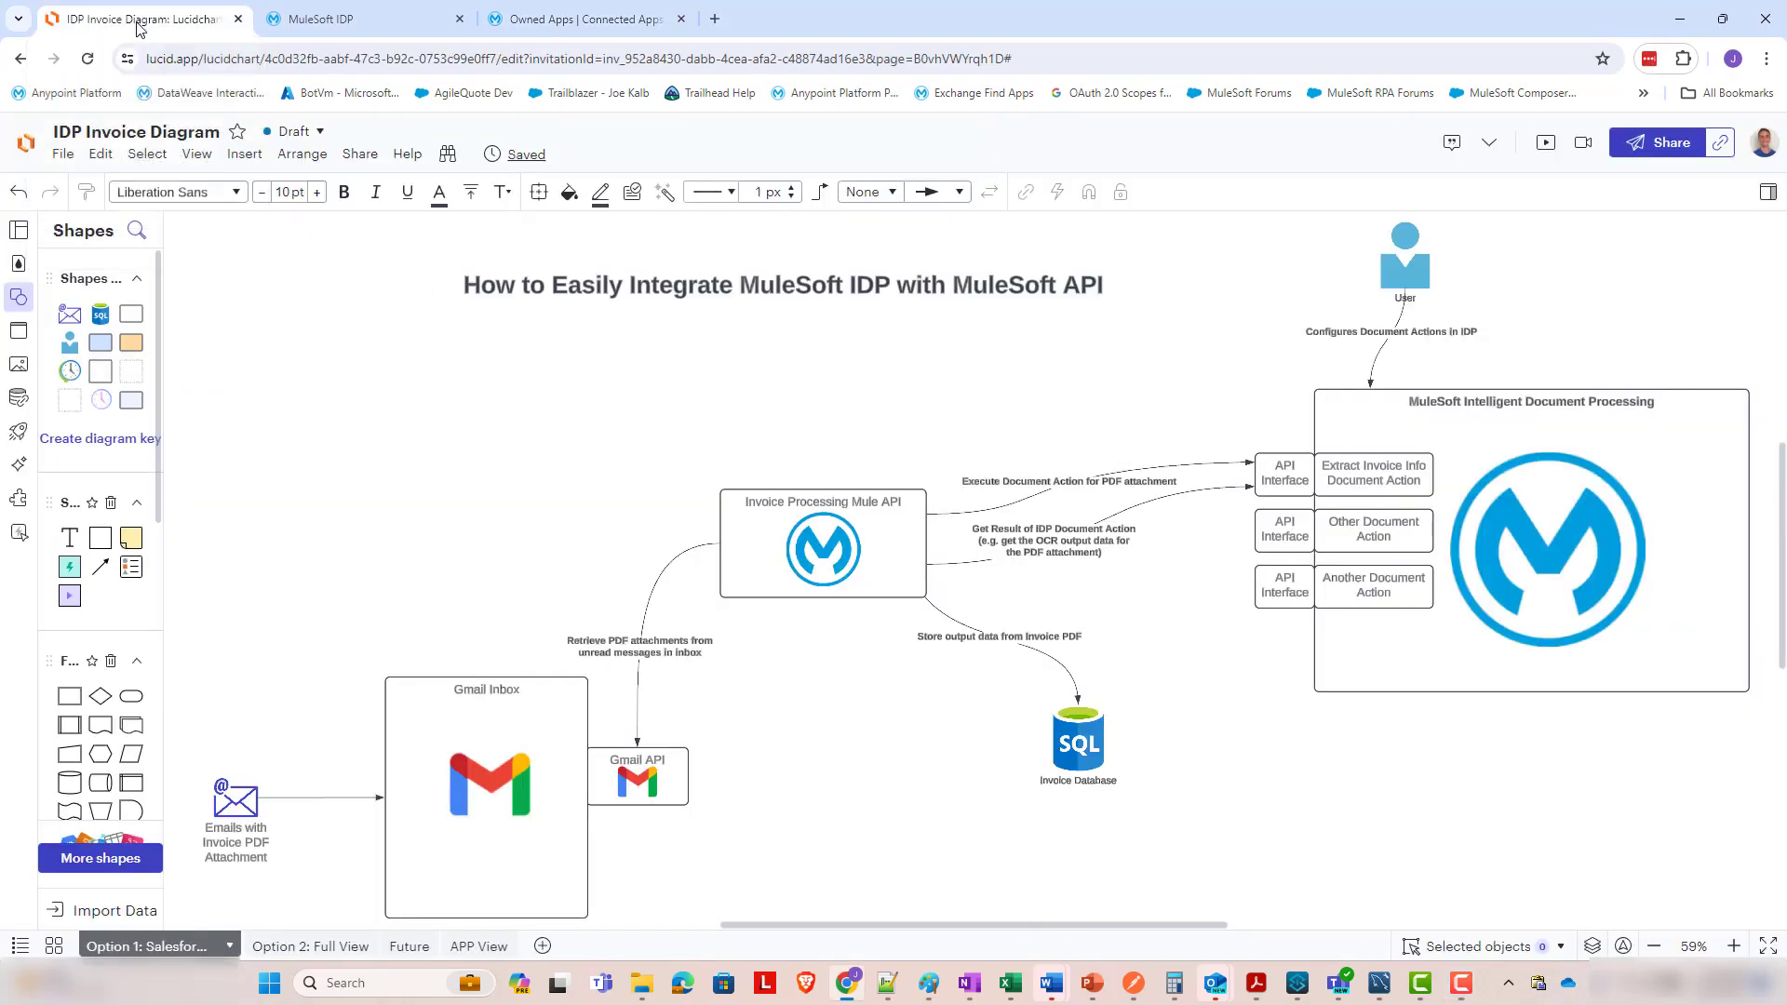